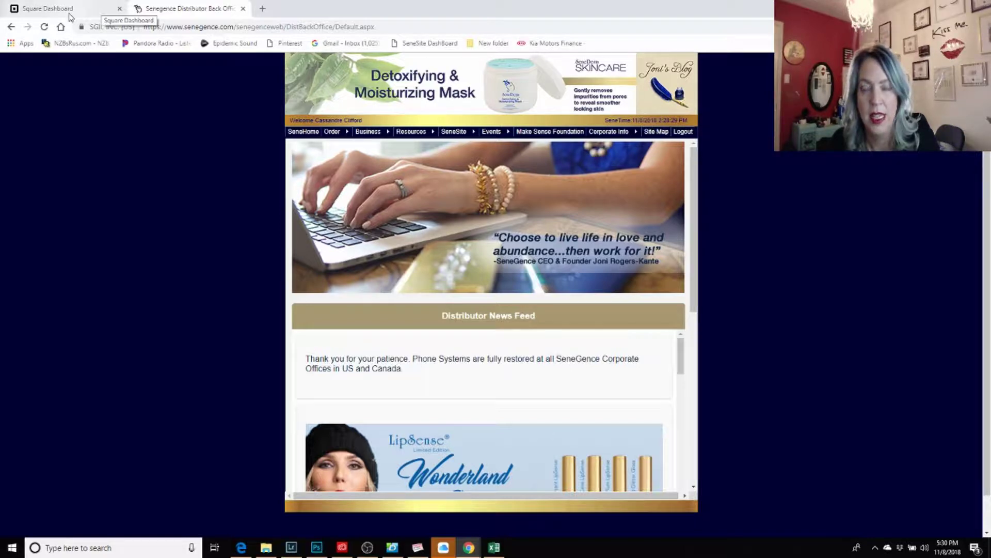
# View the Square customer directory, then open the SeneService customer input page in the SeneGence back office.
pyautogui.click(71, 17)
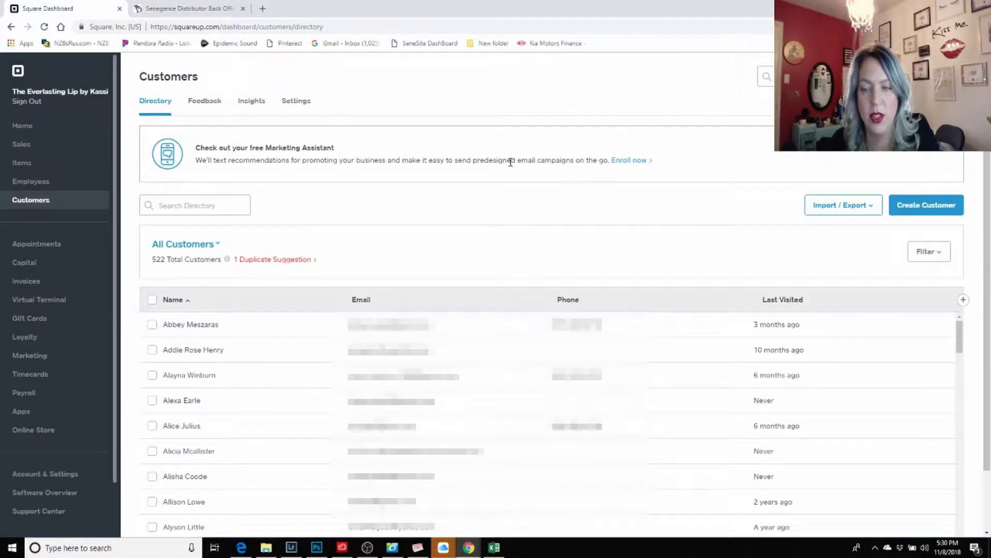
pyautogui.click(196, 12)
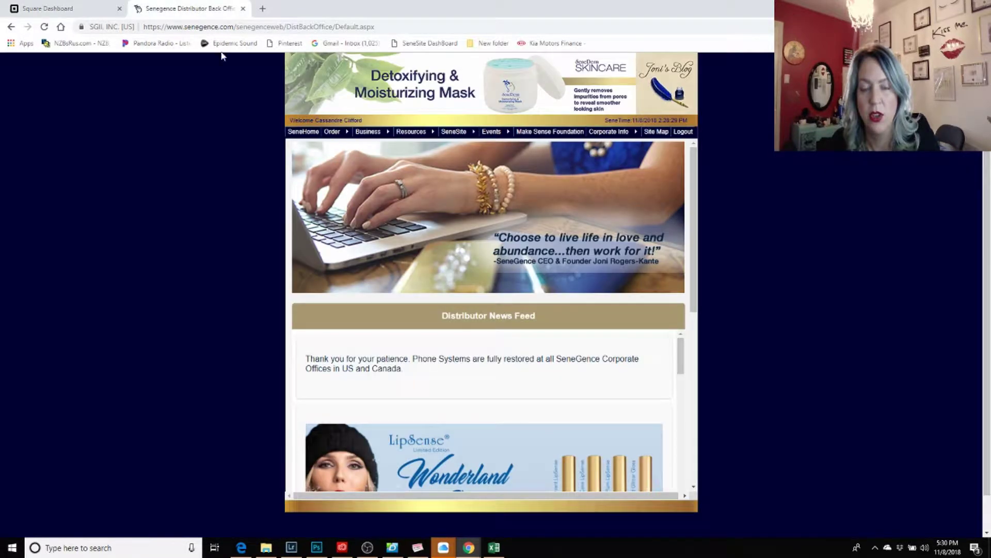
pyautogui.moveTo(370, 134)
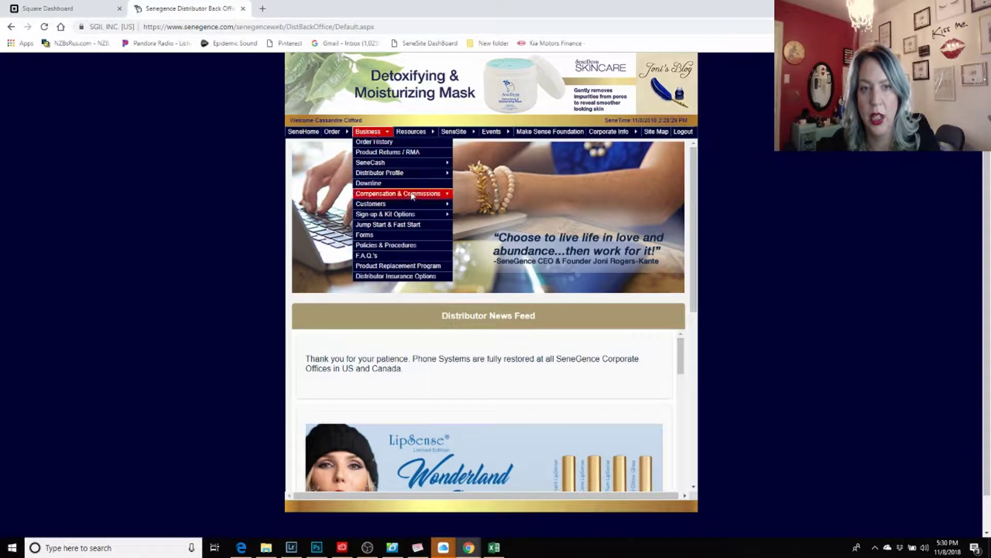
pyautogui.moveTo(413, 205)
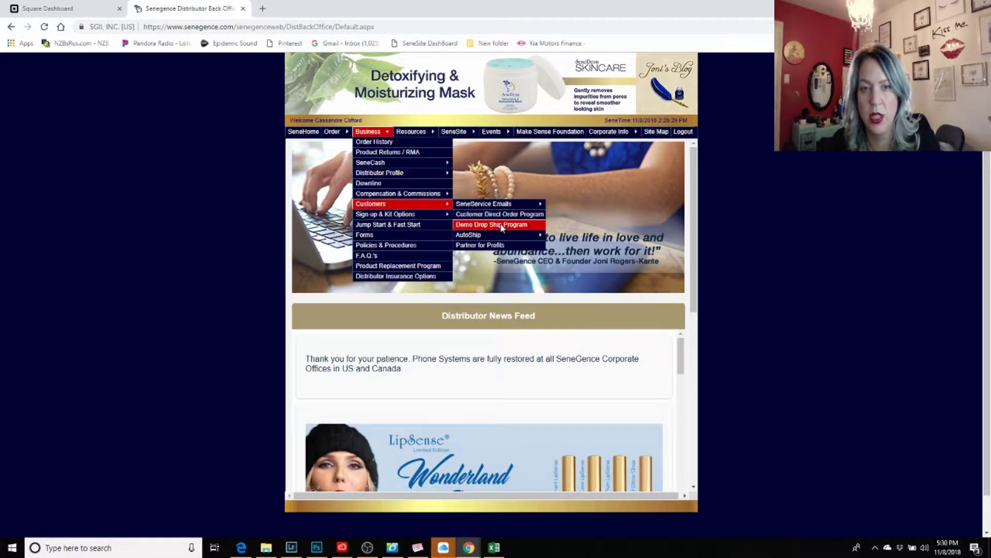
pyautogui.moveTo(507, 205)
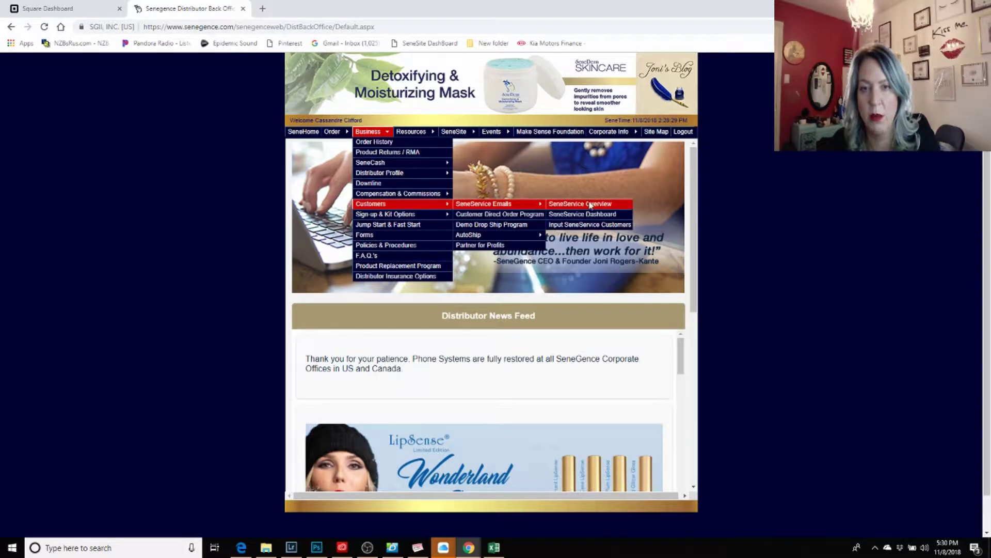
pyautogui.click(589, 225)
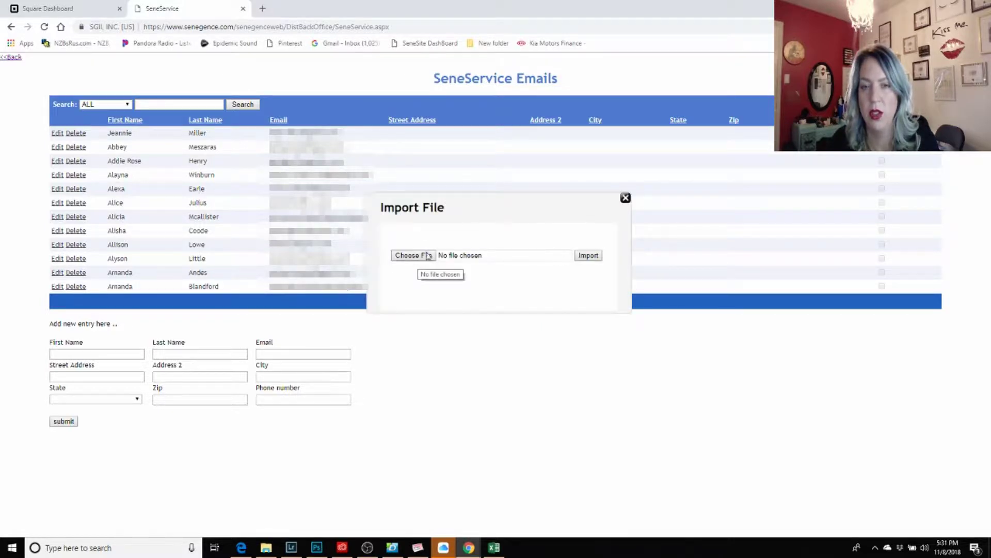
# Find the Square customer lists in Downloads and choose square customer list3.csv as the file to import.
pyautogui.click(426, 256)
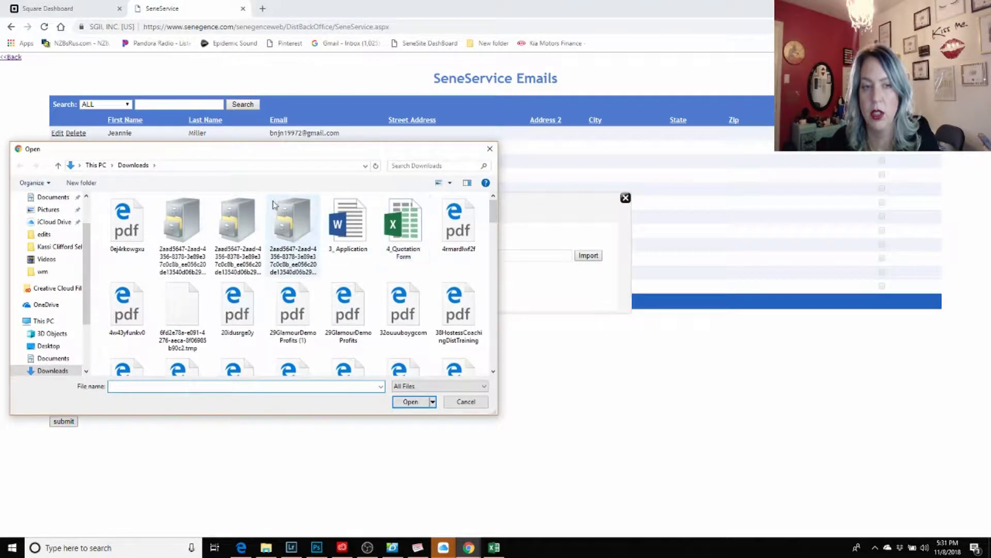
pyautogui.click(413, 165)
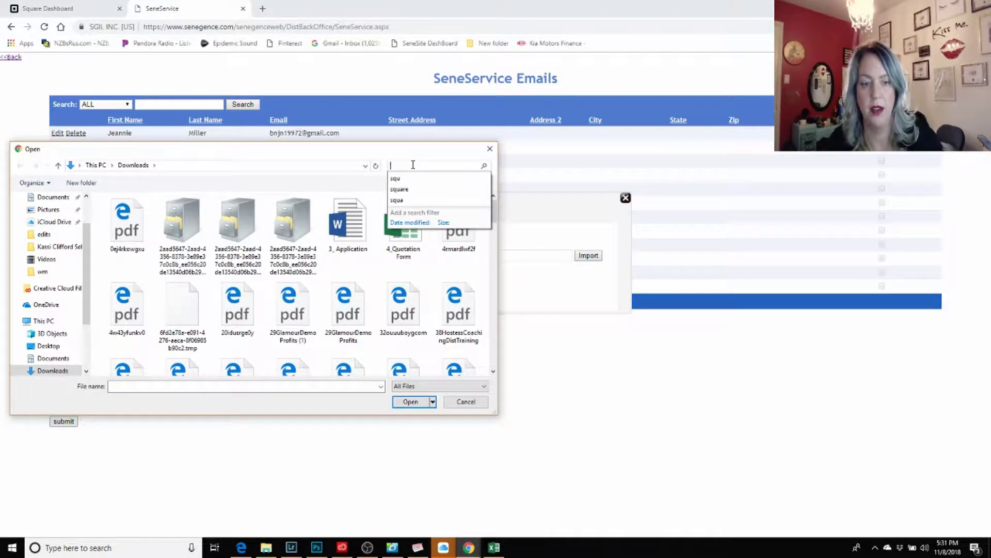
pyautogui.write('squa')
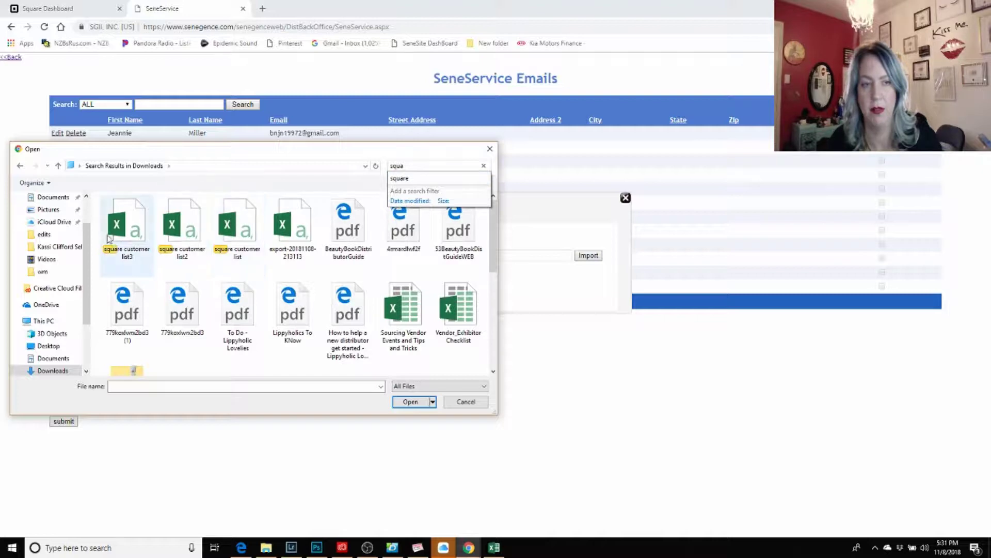
pyautogui.doubleClick(123, 241)
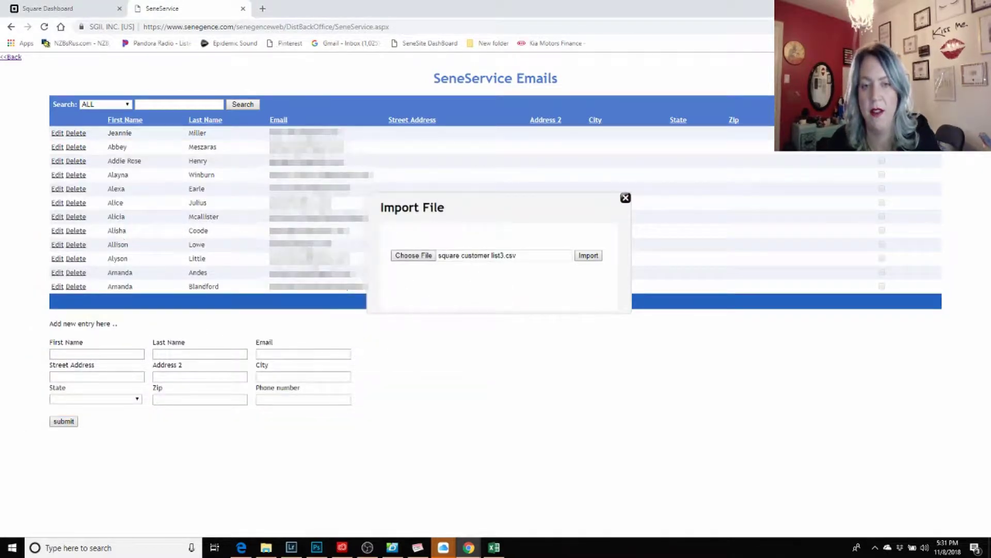
# Switch to Excel to check the square customer list3 name and email columns, then return to the SeneService import in Chrome.
pyautogui.click(494, 547)
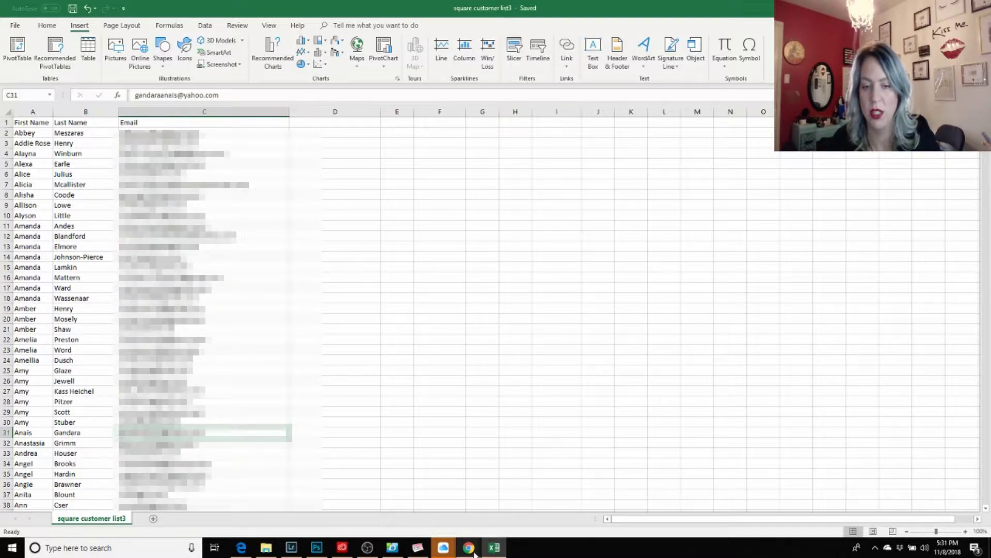
pyautogui.moveTo(474, 553)
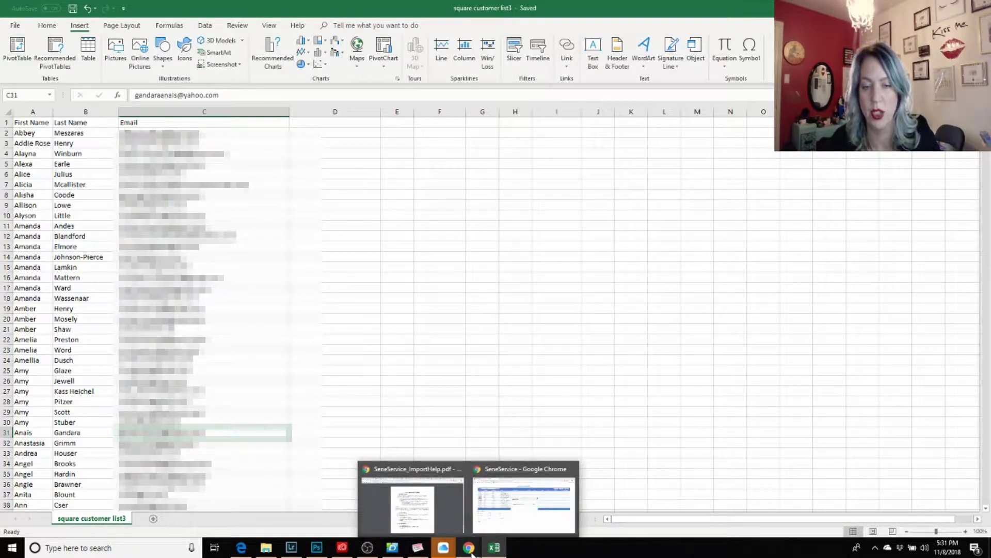
pyautogui.click(513, 518)
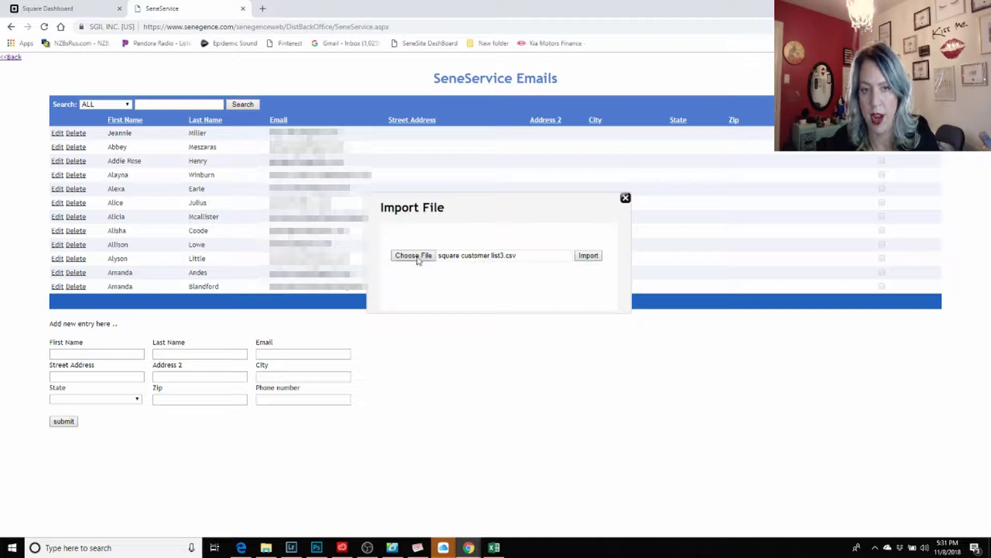
# Import square customer list3.csv into SeneService, review the import report, and close the import dialog.
pyautogui.click(588, 256)
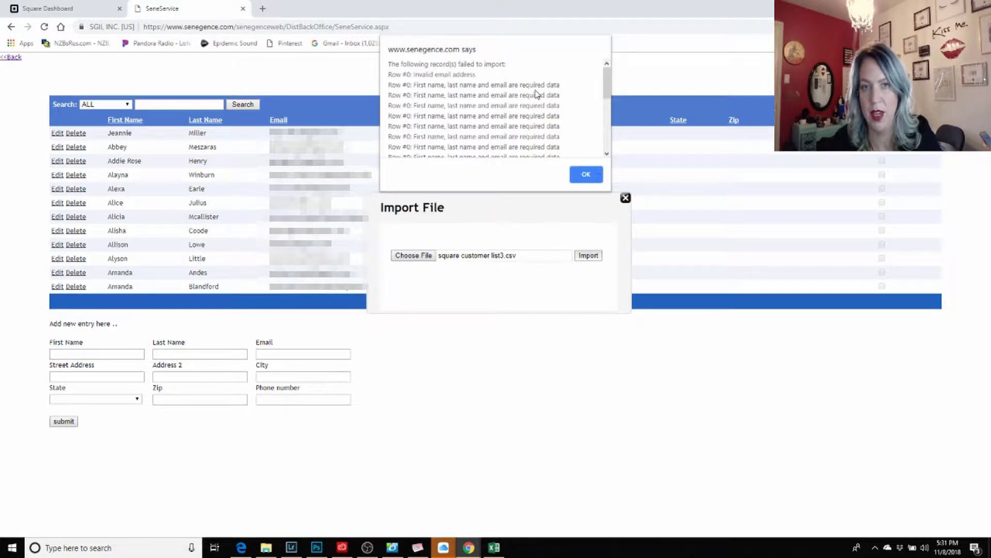
pyautogui.scroll(-3, 539, 96)
pyautogui.scroll(5, 540, 97)
pyautogui.click(587, 175)
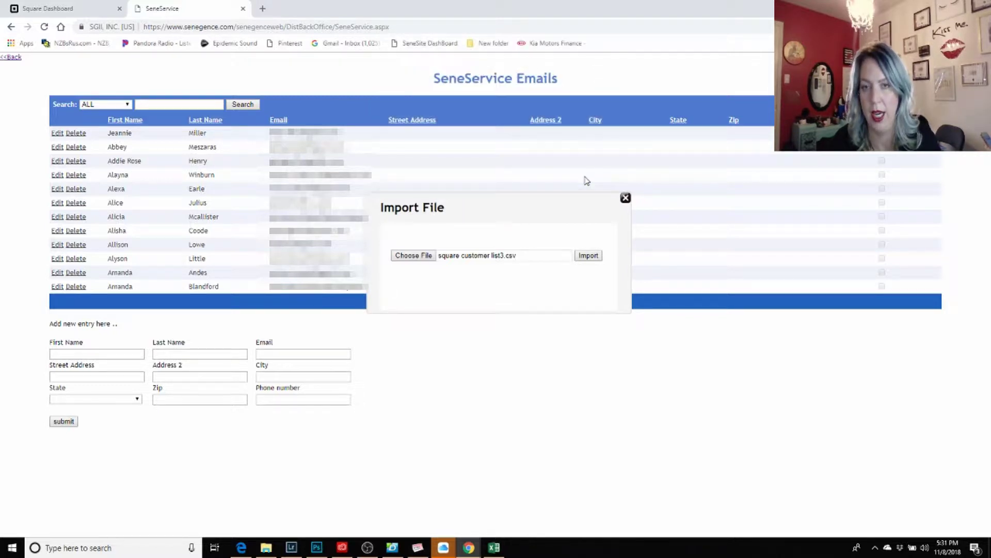
pyautogui.click(625, 199)
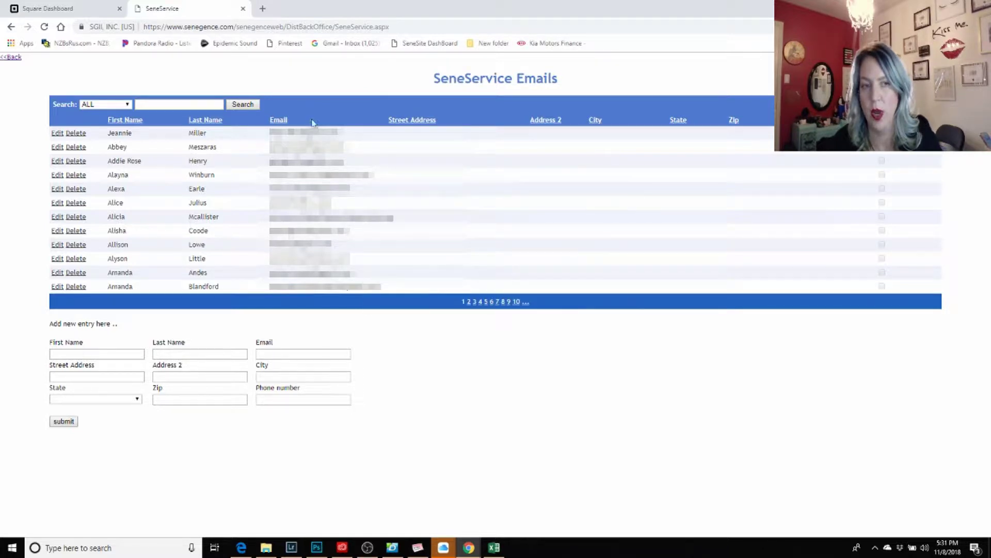
# Page through the SeneService customer list to the last group of pages and back to the first group.
pyautogui.click(74, 133)
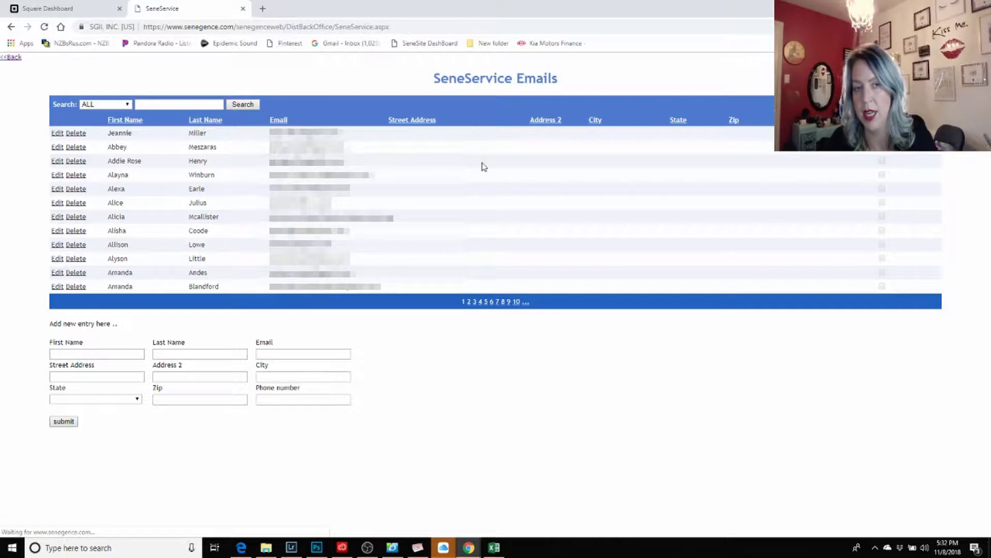
pyautogui.click(527, 305)
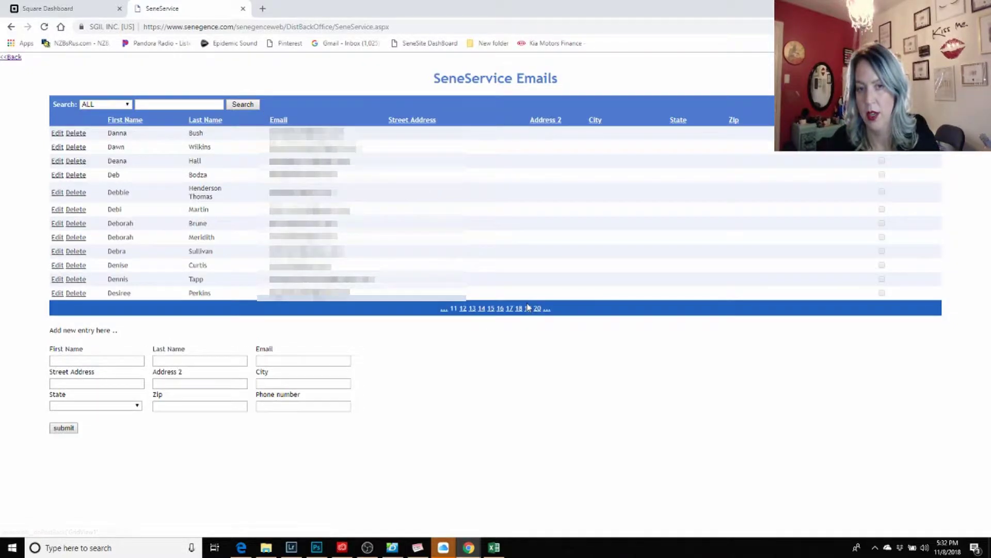
pyautogui.click(546, 304)
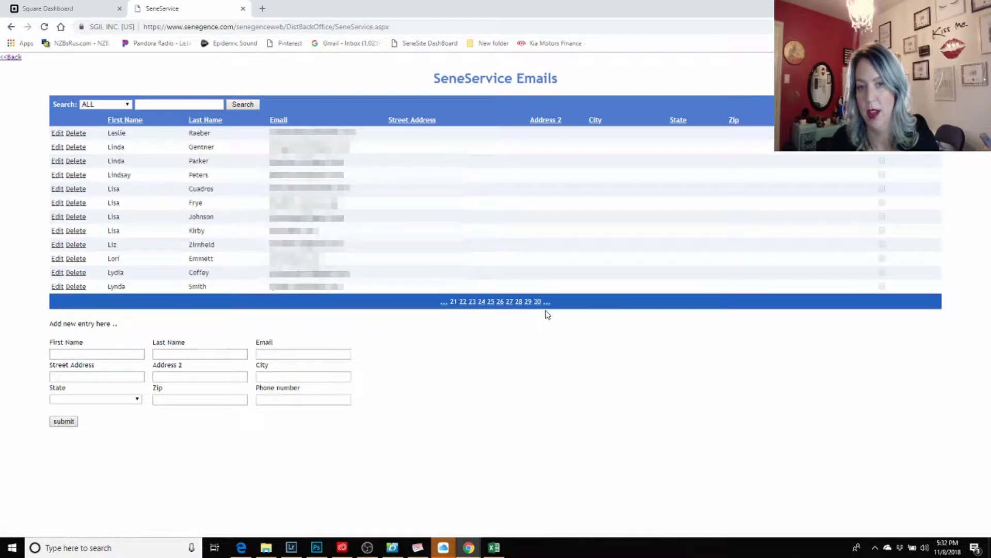
pyautogui.click(548, 303)
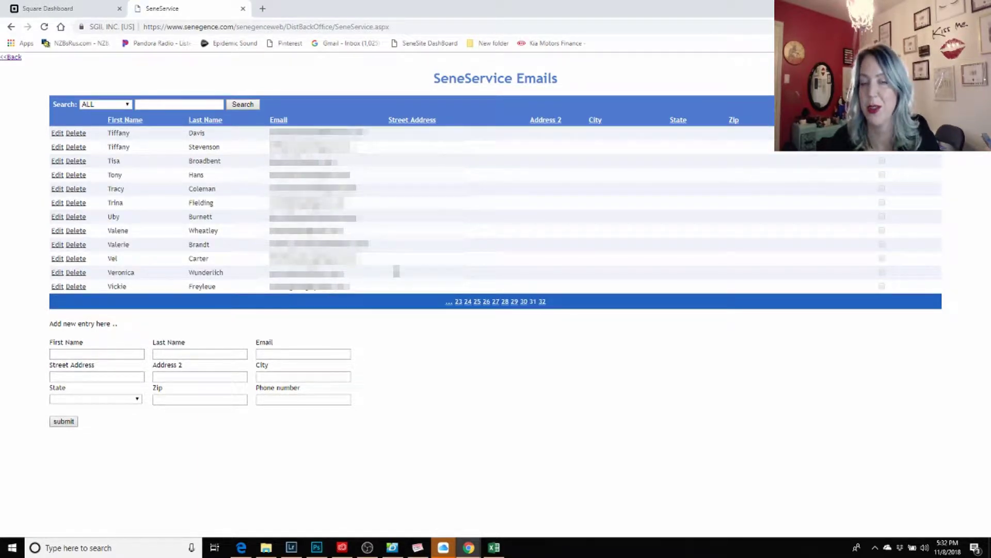
pyautogui.click(449, 307)
pyautogui.click(444, 308)
pyautogui.click(443, 308)
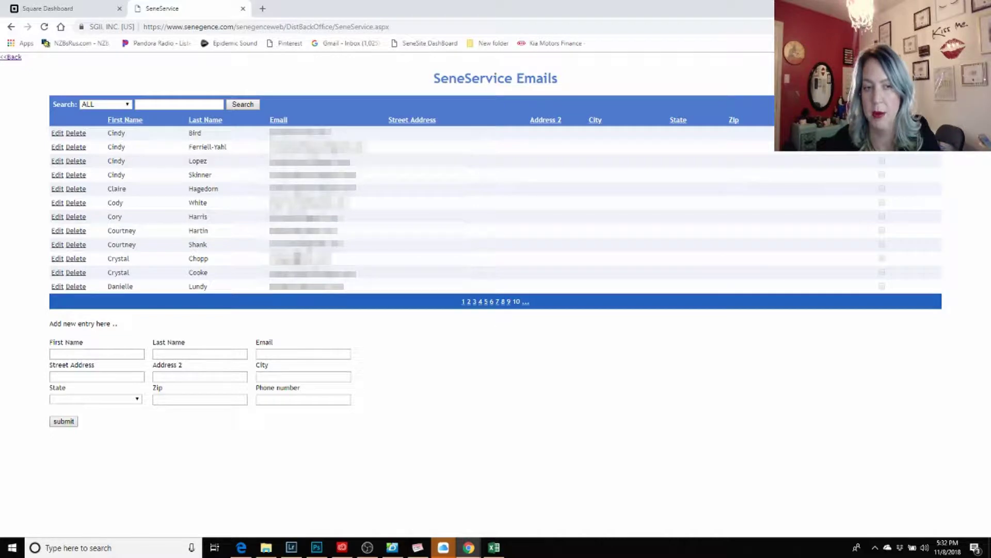
# Check the customer spreadsheet in Excel again, then return to the SeneGence back office home page in Chrome.
pyautogui.click(495, 548)
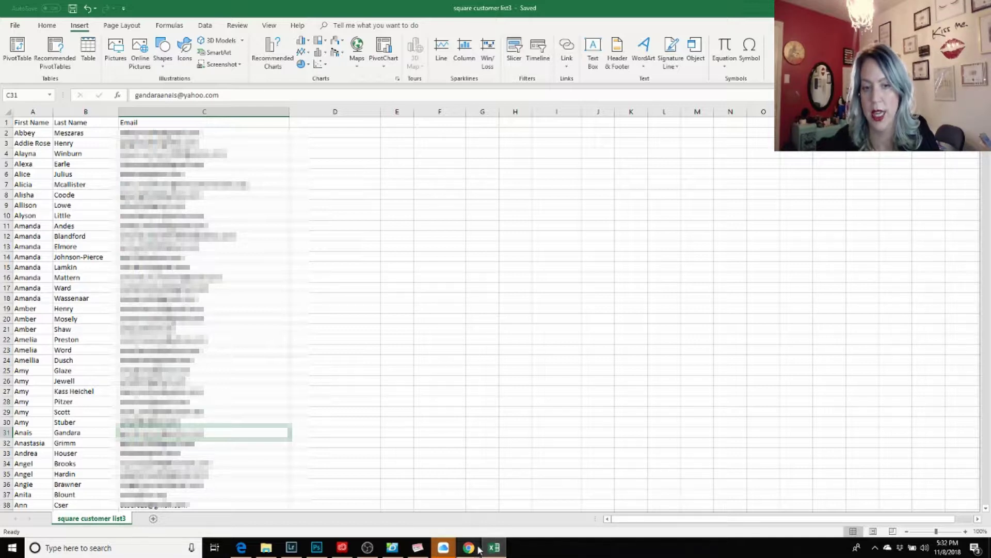
pyautogui.click(516, 515)
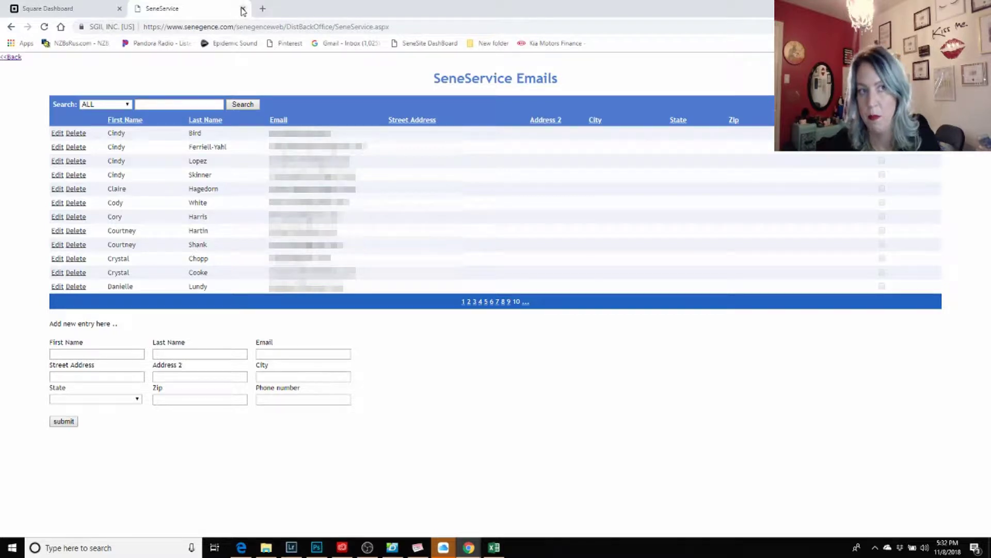
pyautogui.click(70, 10)
pyautogui.click(158, 11)
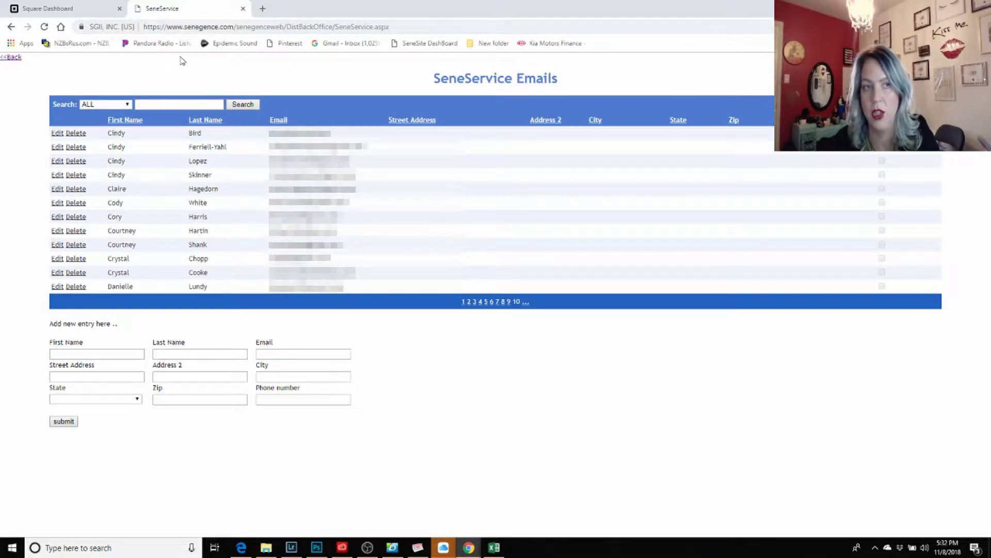
pyautogui.click(15, 58)
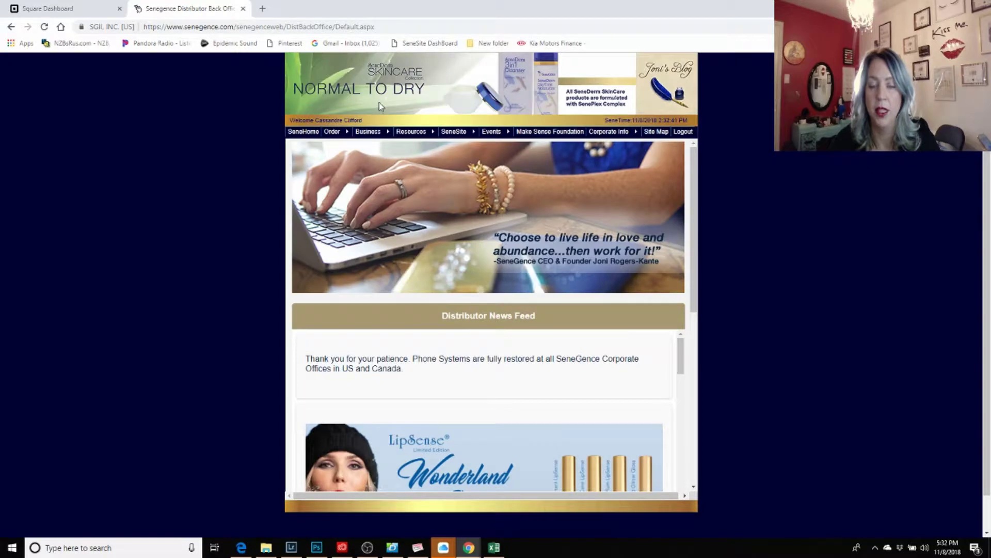
pyautogui.moveTo(376, 134)
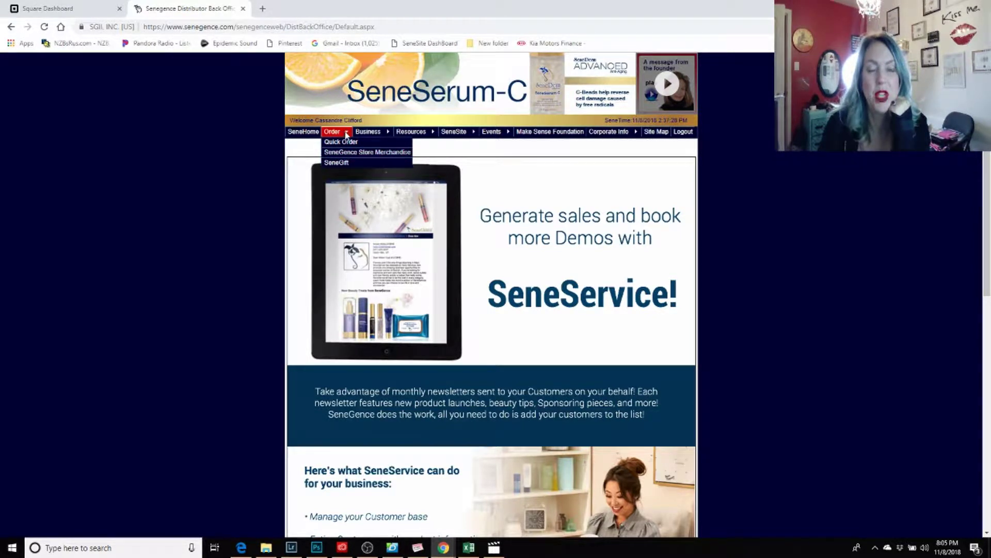
pyautogui.moveTo(376, 136)
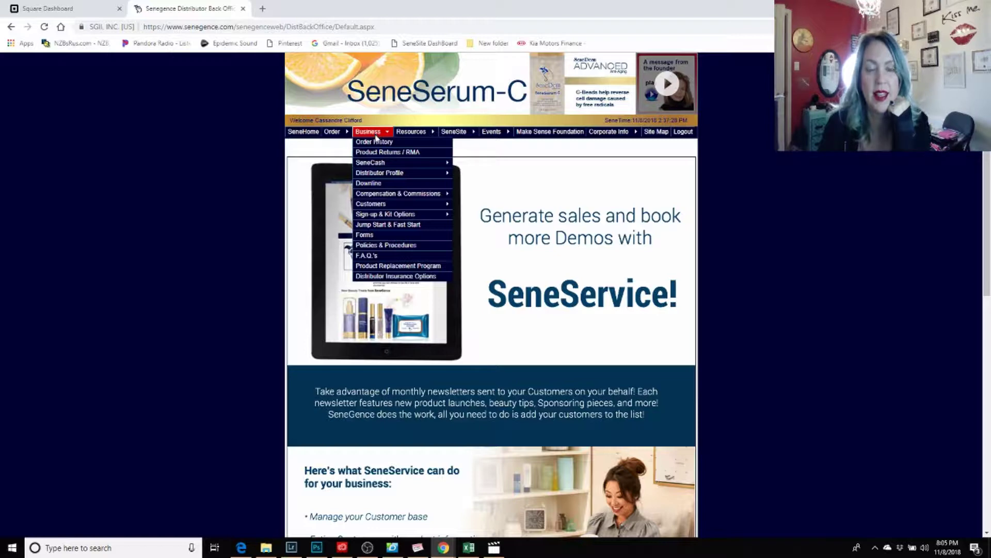
pyautogui.moveTo(384, 205)
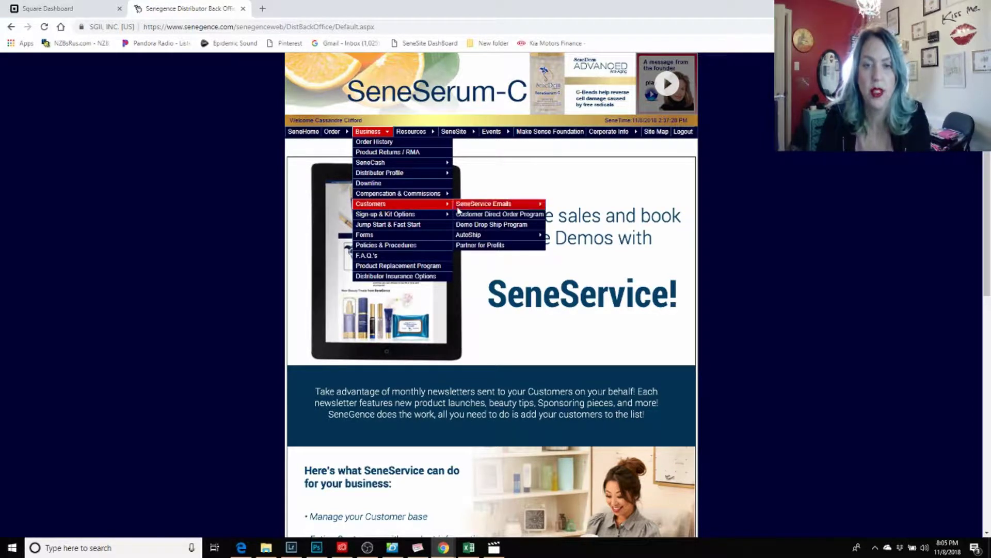
pyautogui.moveTo(480, 208)
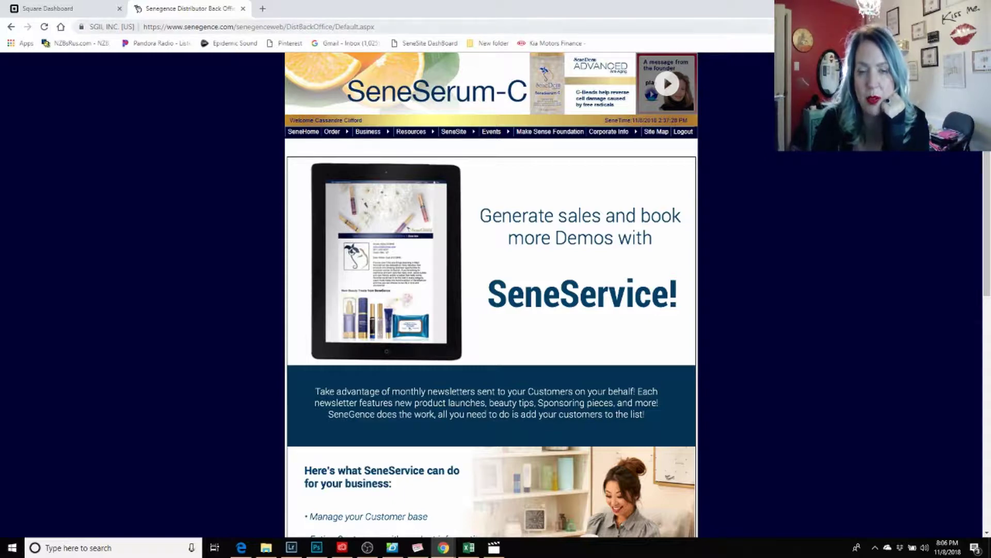
pyautogui.click(369, 132)
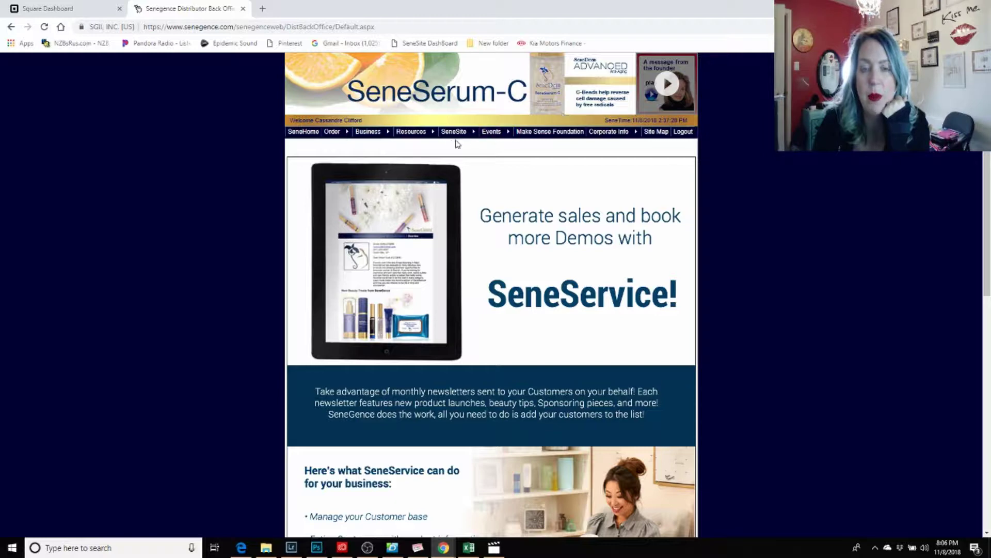
pyautogui.moveTo(451, 138)
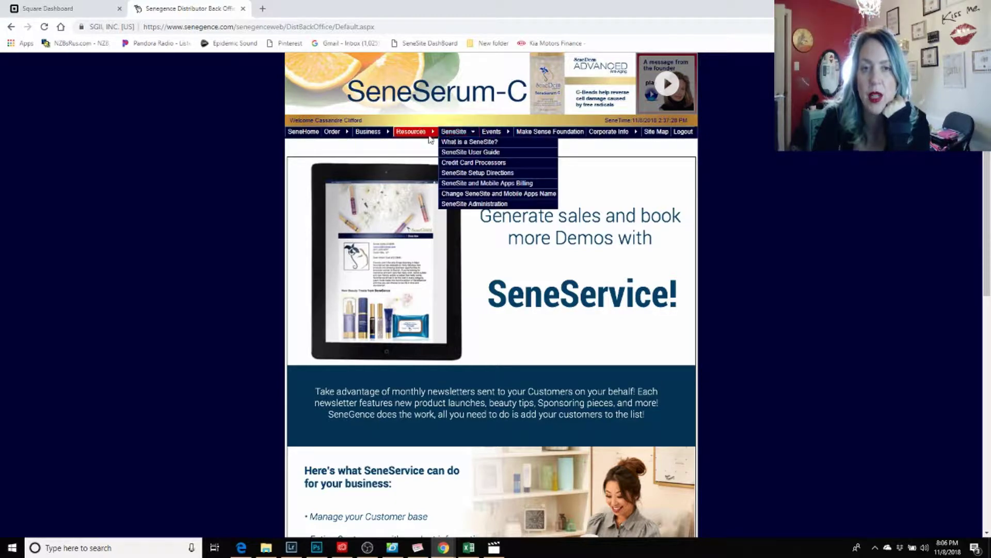
pyautogui.moveTo(418, 135)
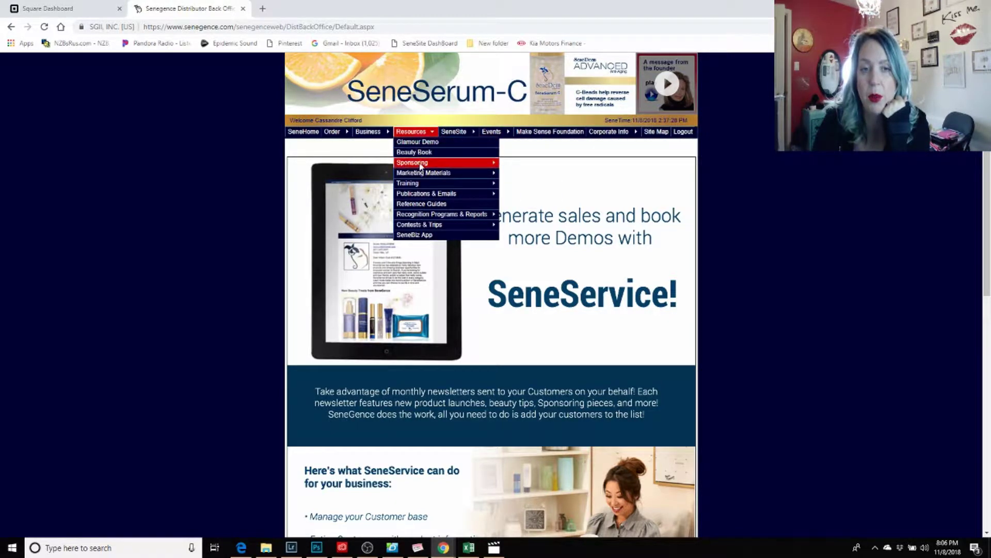
pyautogui.moveTo(420, 166)
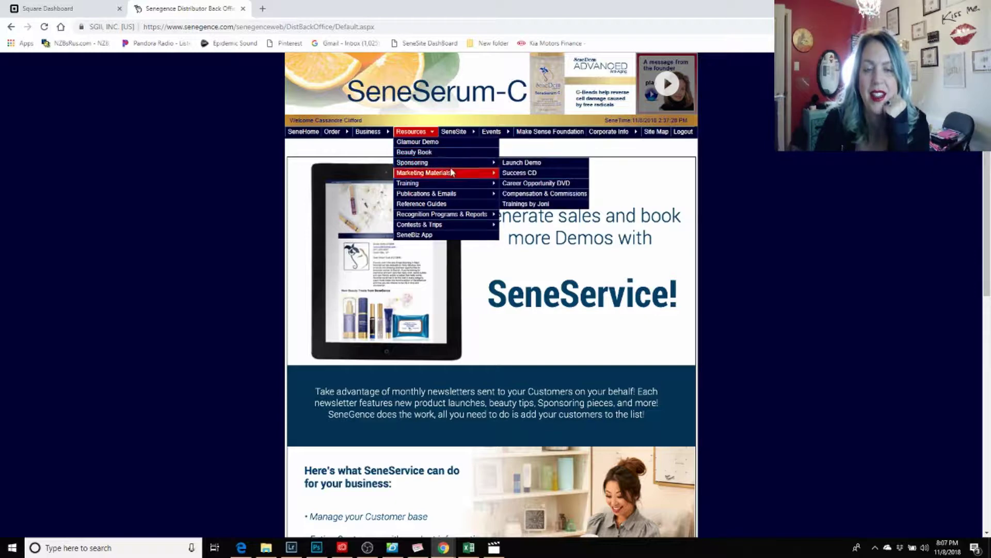
# Open the SeneService Dashboard for the customer emails from the distributor back office.
pyautogui.moveTo(365, 135)
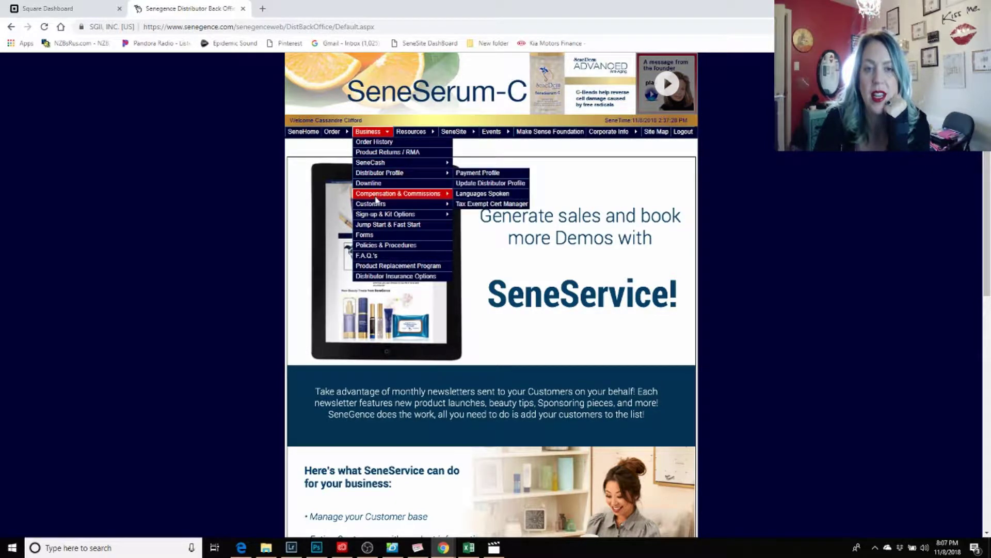
pyautogui.moveTo(440, 204)
pyautogui.moveTo(500, 209)
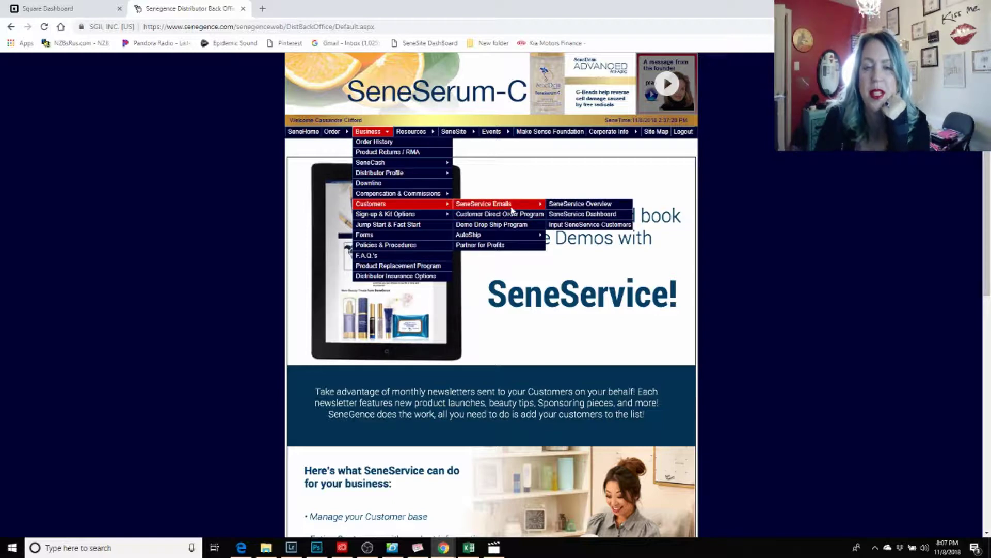
pyautogui.click(581, 213)
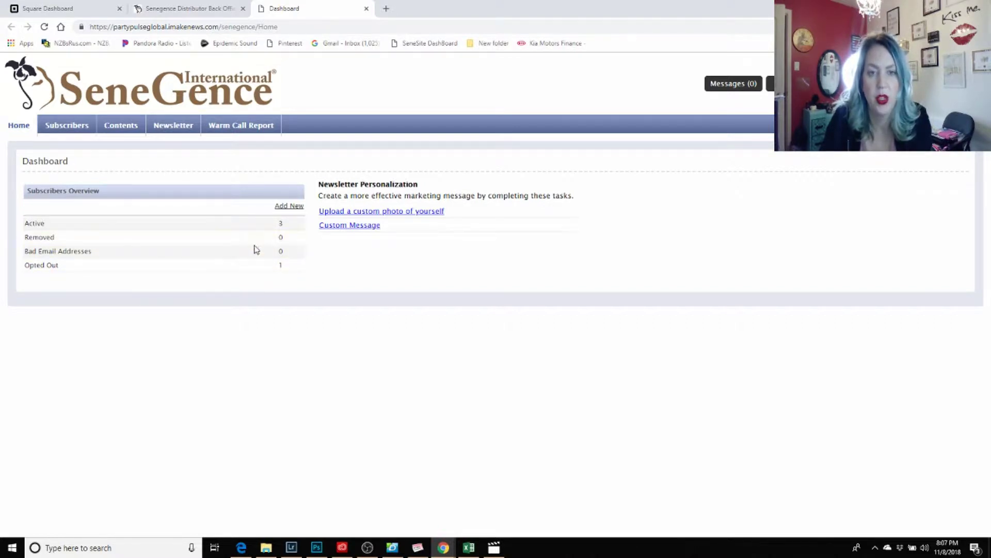
# Start uploading a custom newsletter photo and browse to the selfies folder inside the Lipsense pictures.
pyautogui.click(389, 215)
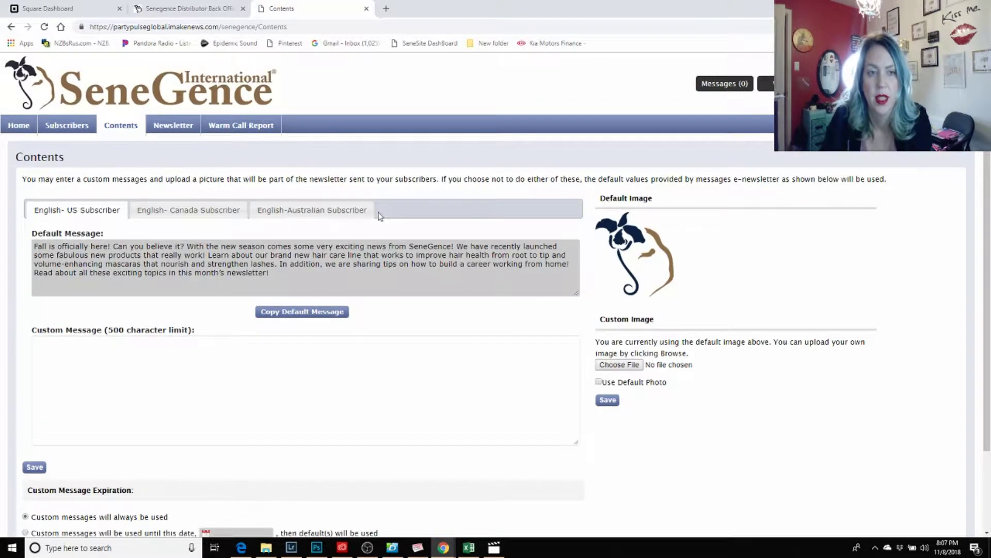
pyautogui.scroll(-1, 262, 212)
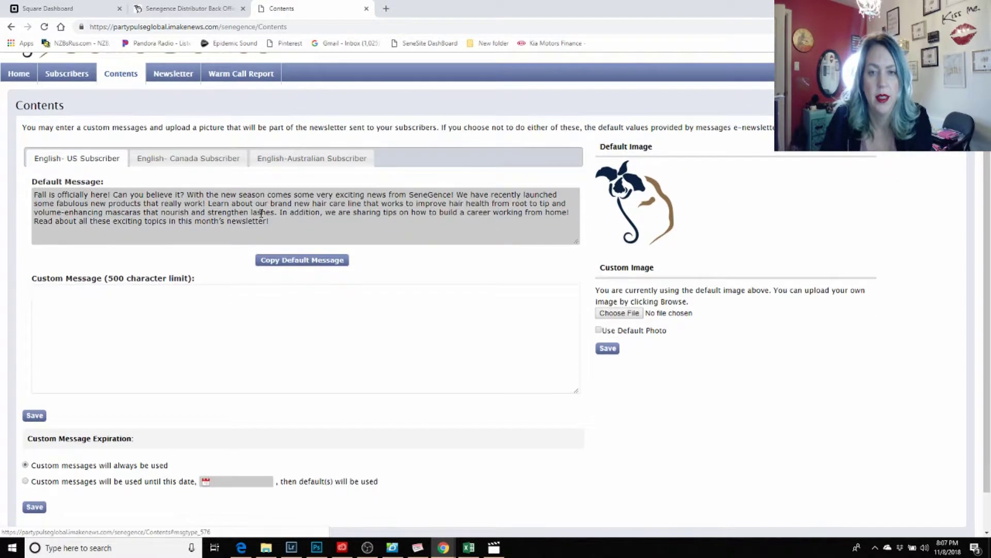
pyautogui.click(631, 317)
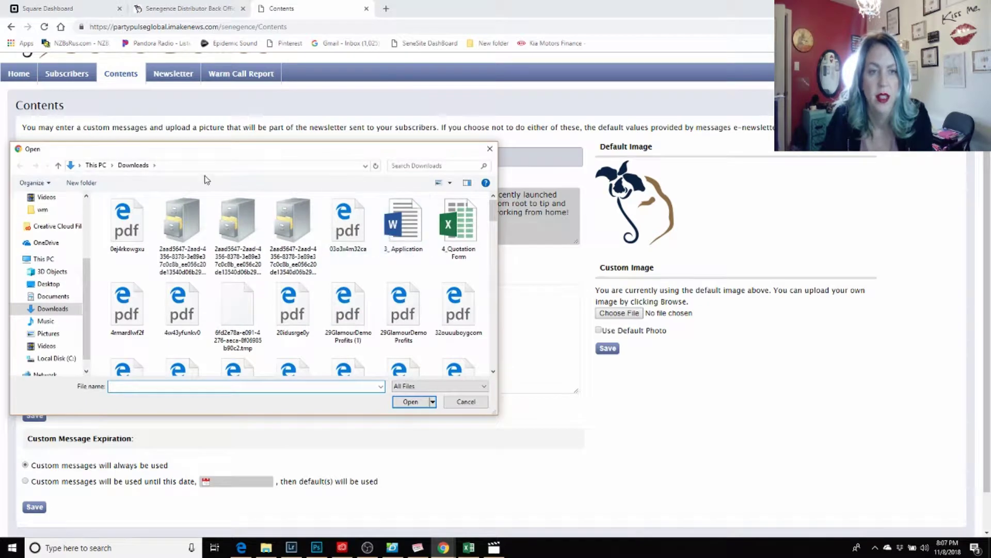
pyautogui.scroll(3, 58, 250)
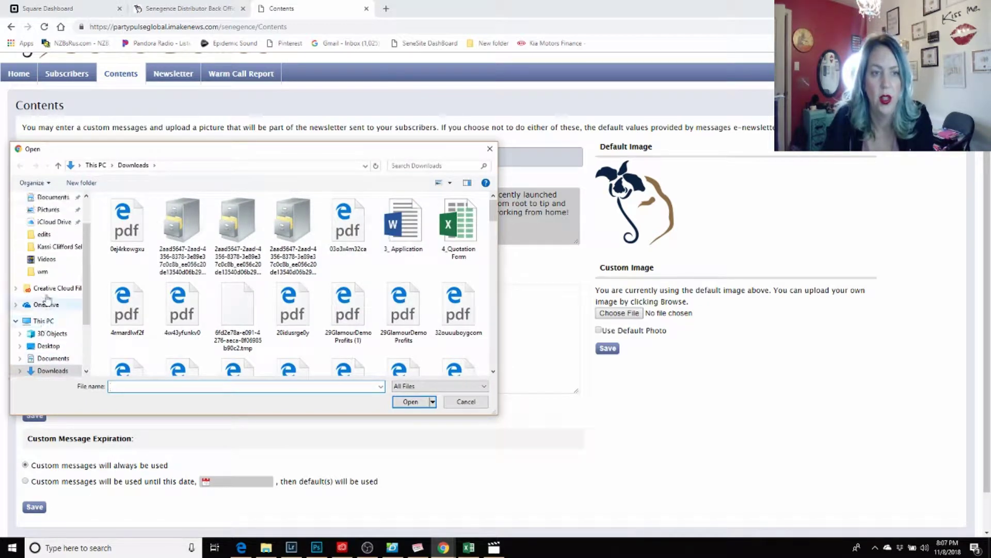
pyautogui.click(58, 249)
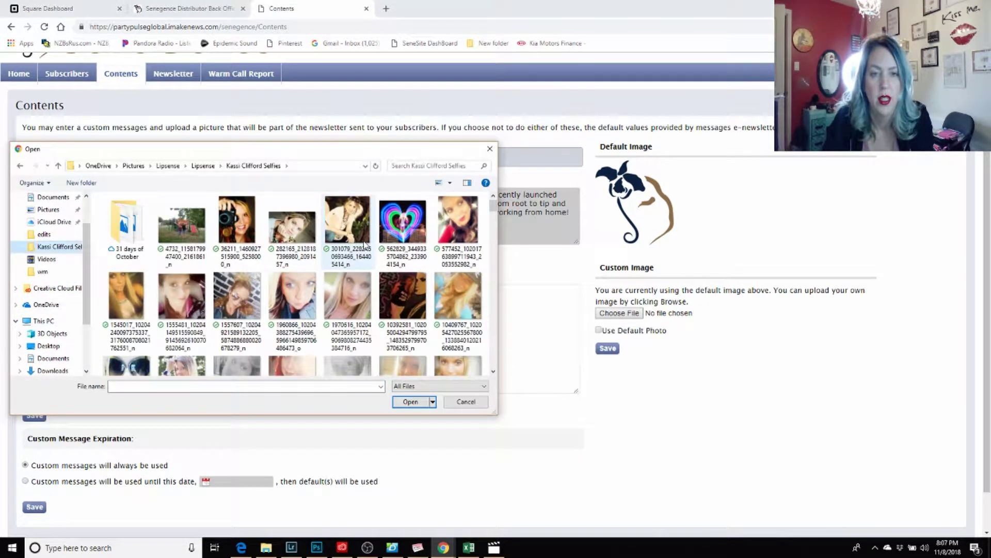
# Choose IMG_20180323_154103_811 (1).jpg from the selfies folder as the newsletter's custom image and save it.
pyautogui.scroll(-5, 413, 261)
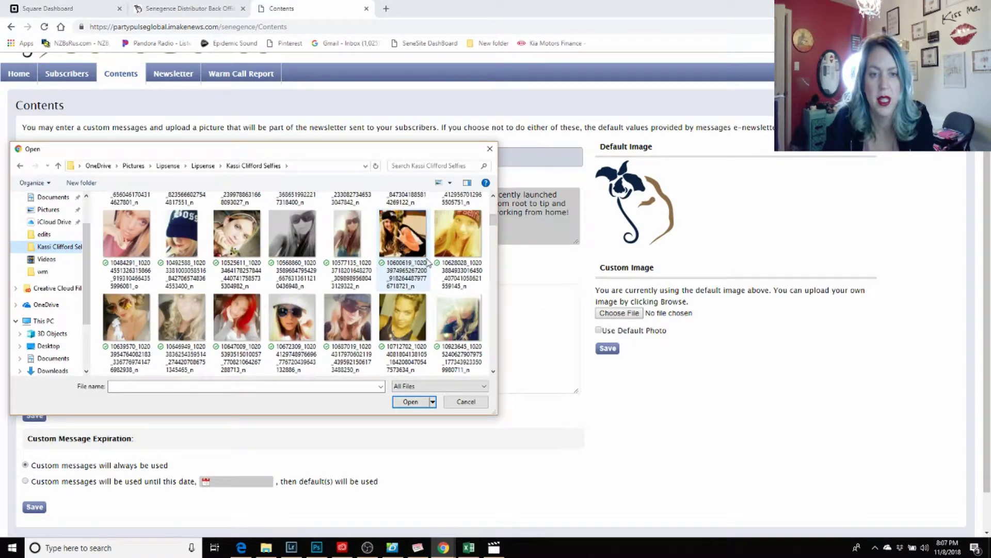
pyautogui.scroll(-1, 428, 263)
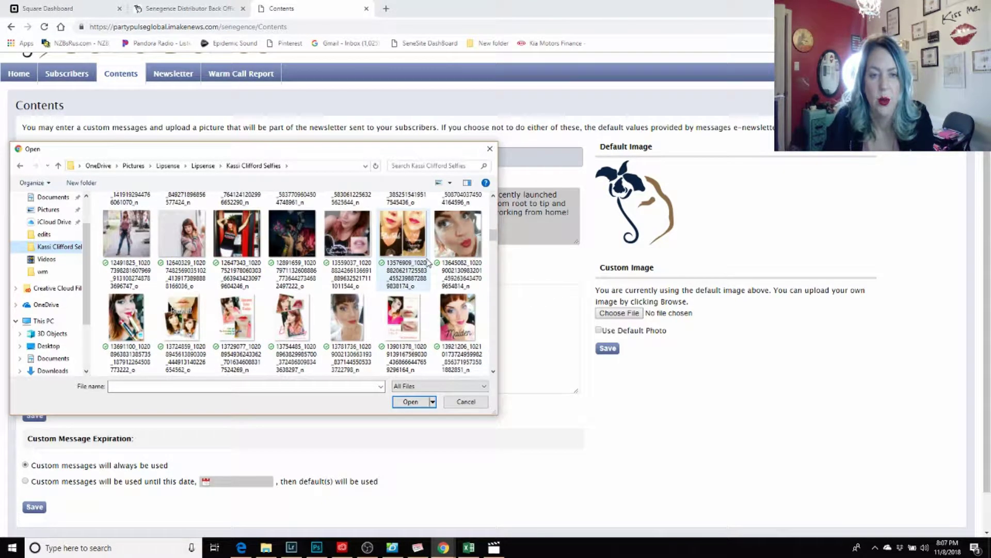
pyautogui.scroll(-1, 429, 263)
pyautogui.scroll(-1, 428, 263)
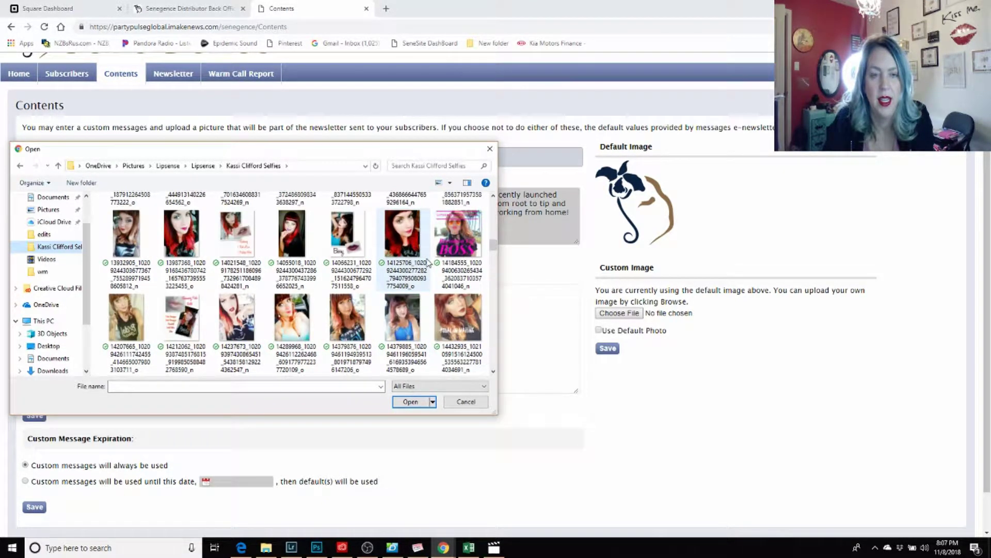
pyautogui.scroll(-1, 428, 264)
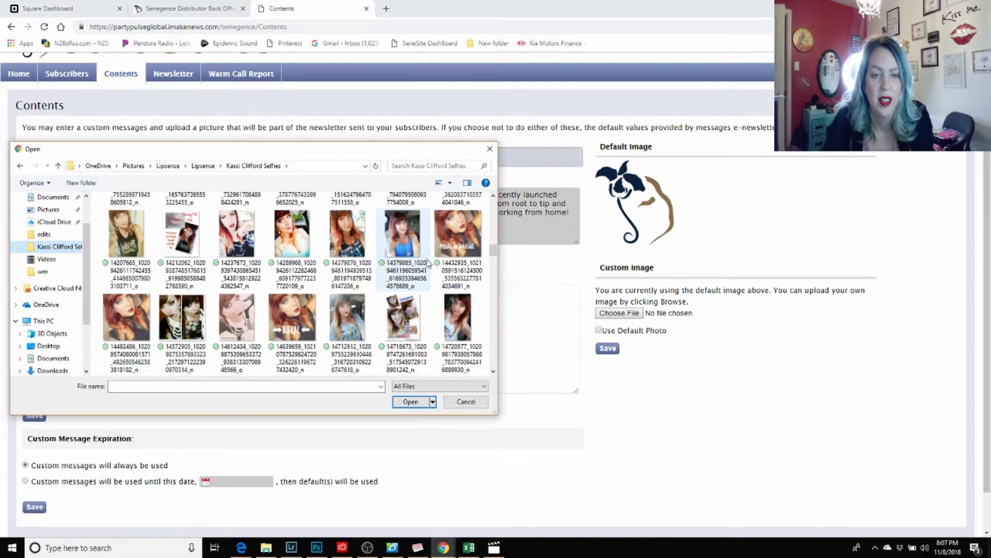
pyautogui.scroll(-1, 428, 264)
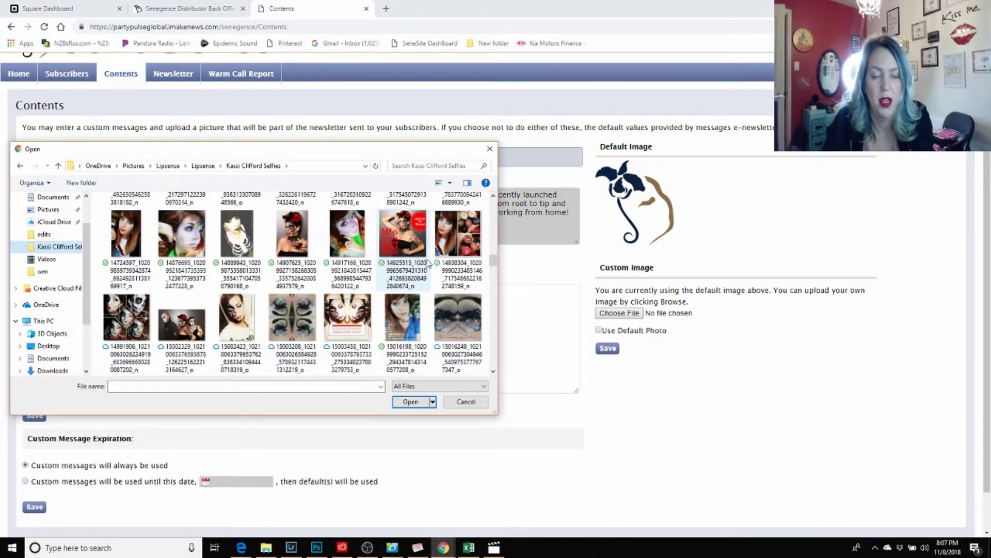
pyautogui.scroll(-1, 428, 263)
pyautogui.scroll(-1, 428, 263)
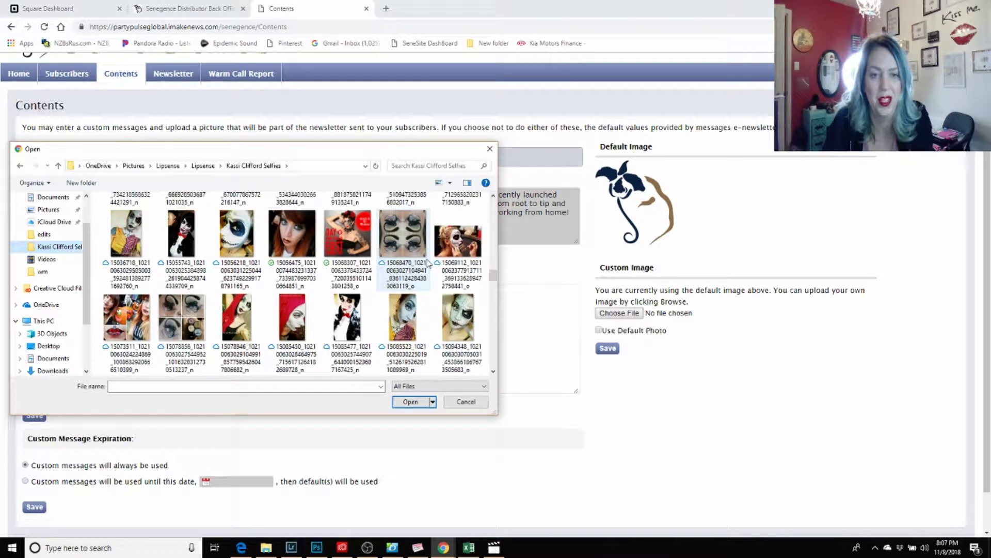
pyautogui.scroll(-1, 428, 264)
pyautogui.scroll(-1, 428, 263)
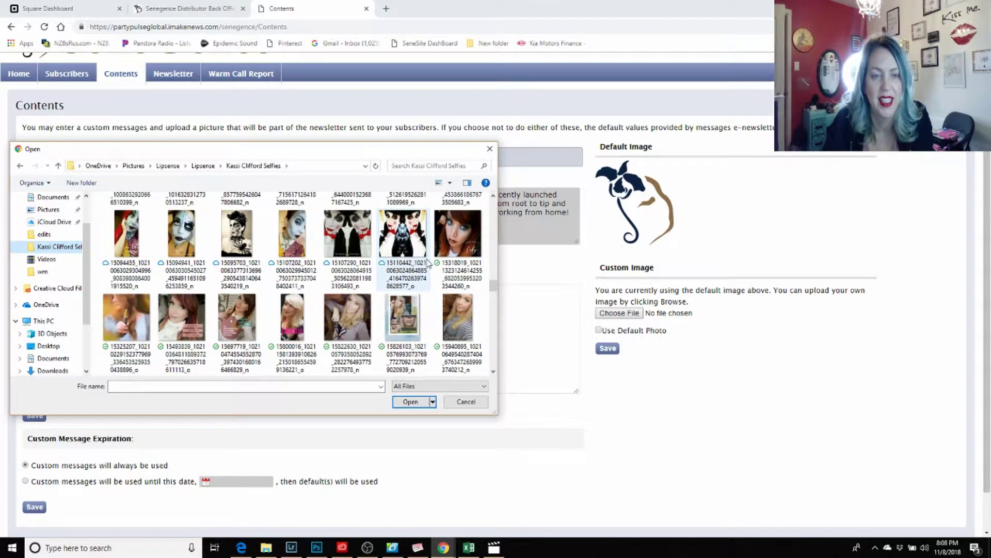
pyautogui.scroll(-1, 428, 263)
pyautogui.scroll(-1, 428, 264)
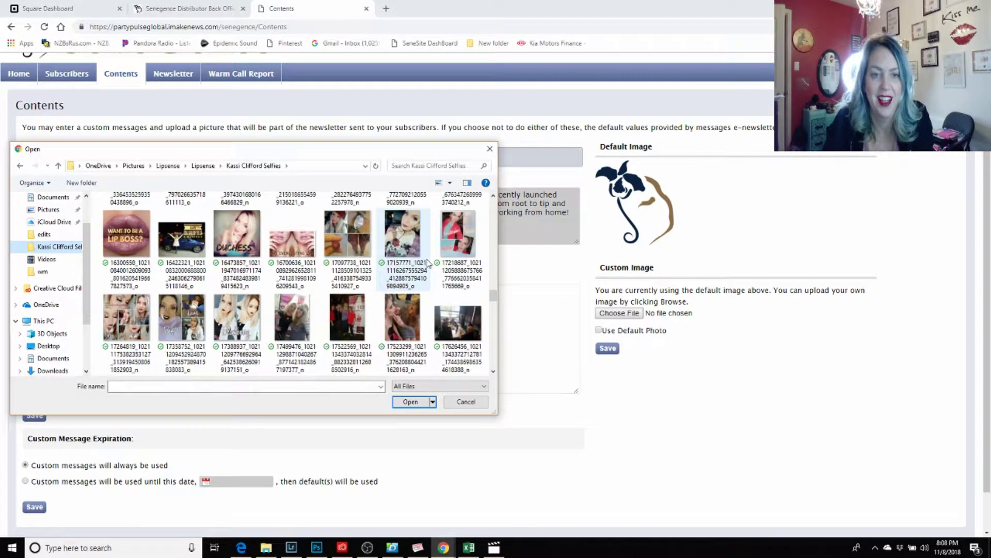
pyautogui.scroll(-1, 428, 263)
pyautogui.scroll(-1, 428, 263)
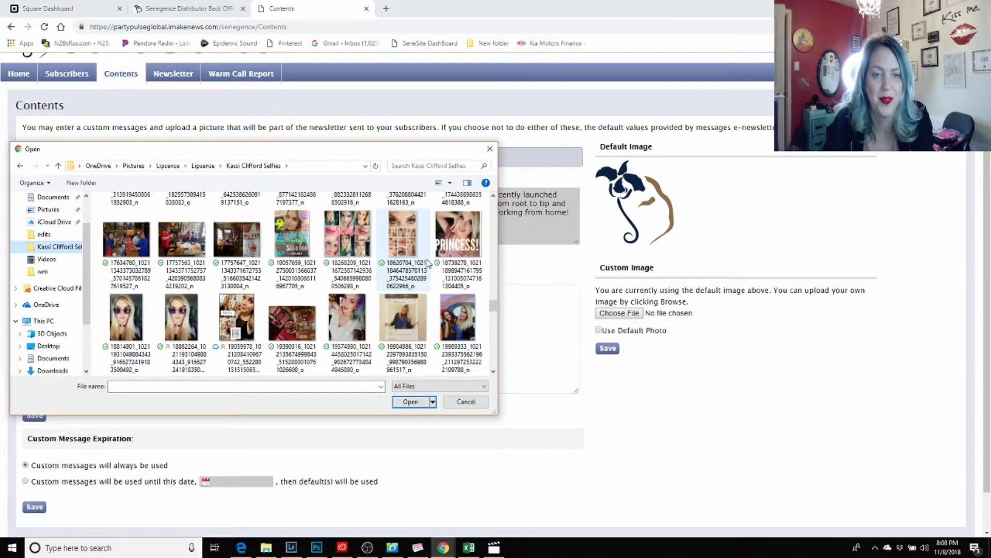
pyautogui.scroll(-1, 428, 264)
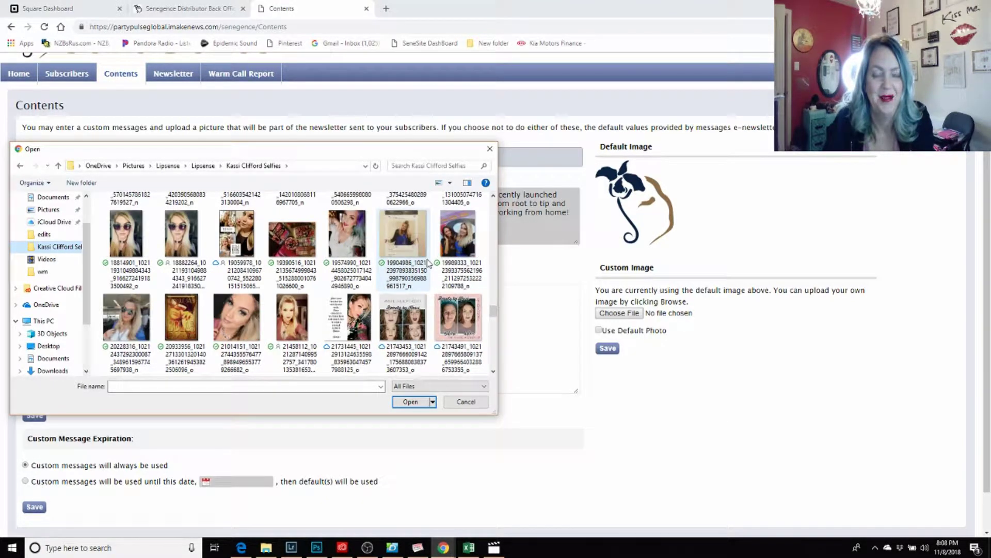
pyautogui.scroll(-1, 428, 263)
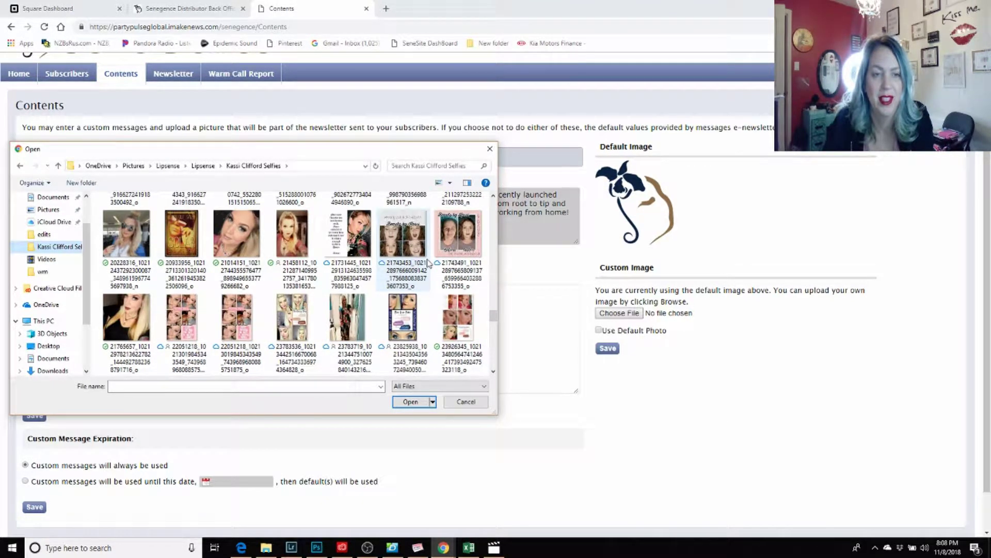
pyautogui.scroll(-1, 428, 263)
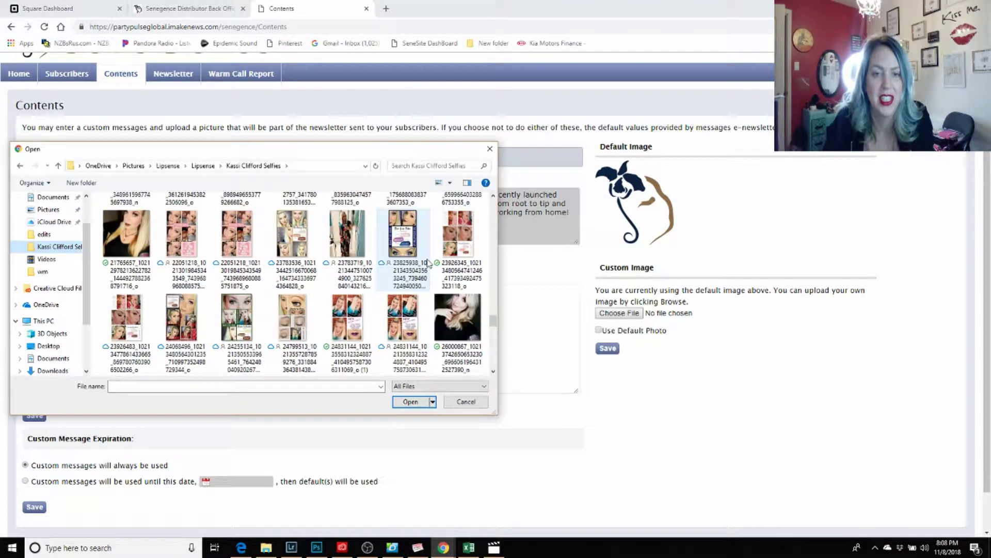
pyautogui.scroll(-1, 428, 263)
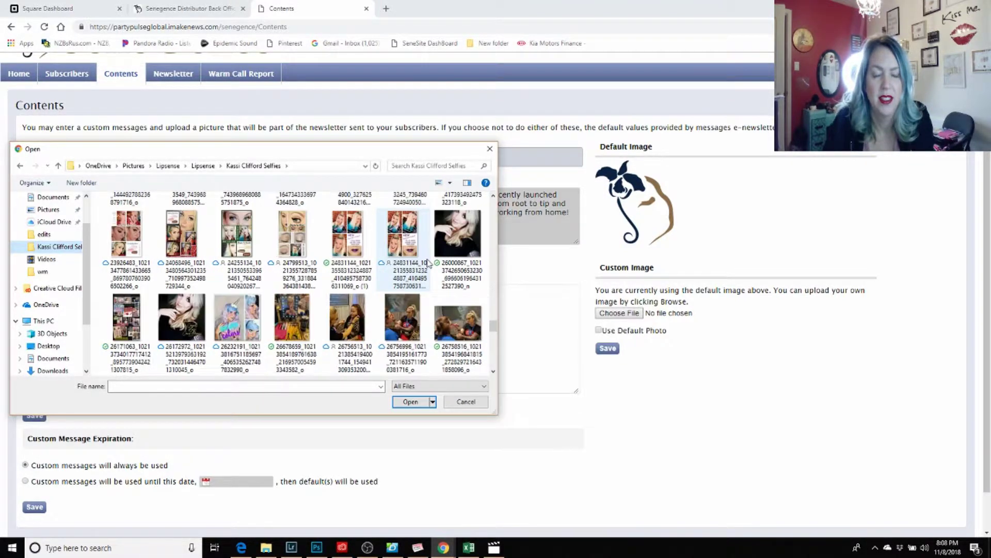
pyautogui.scroll(-1, 428, 264)
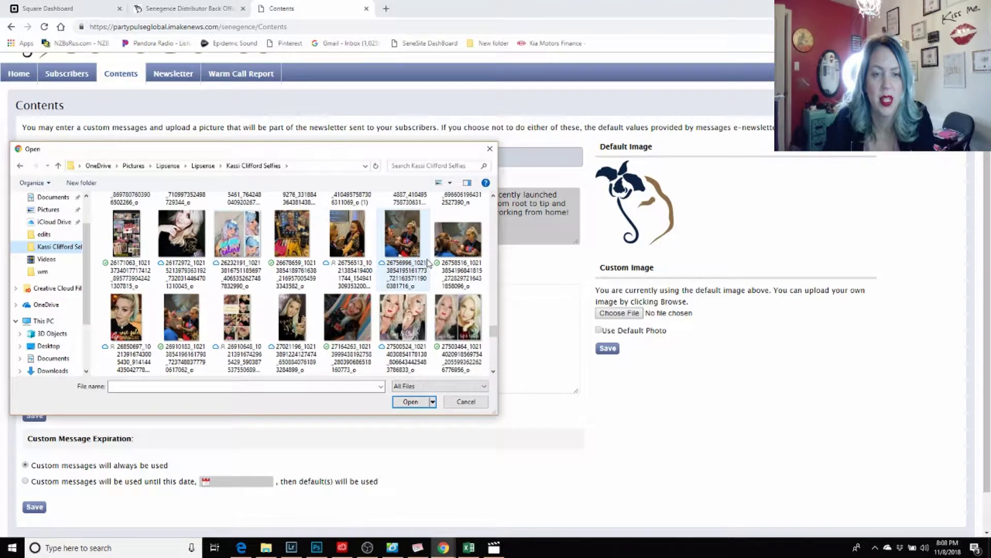
pyautogui.scroll(-1, 429, 263)
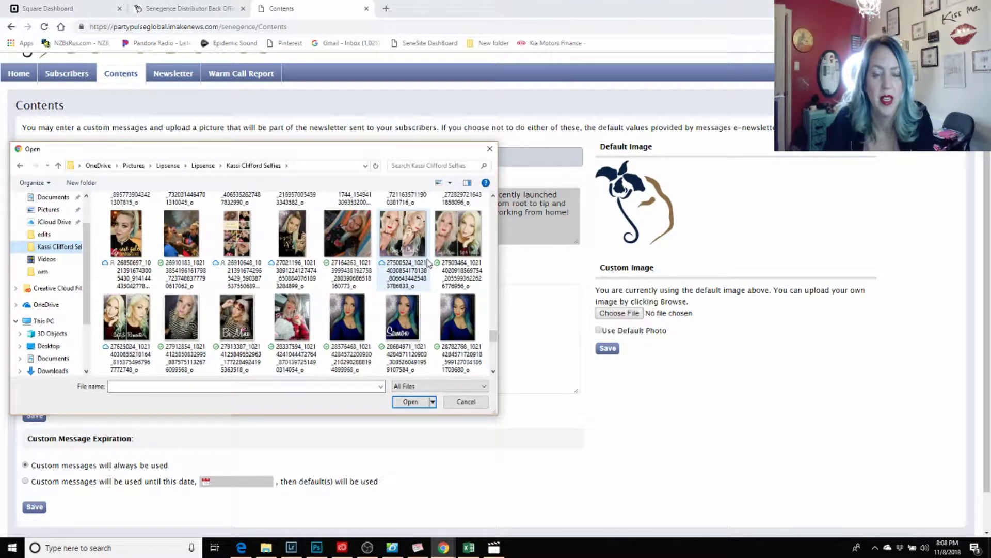
pyautogui.scroll(-1, 428, 263)
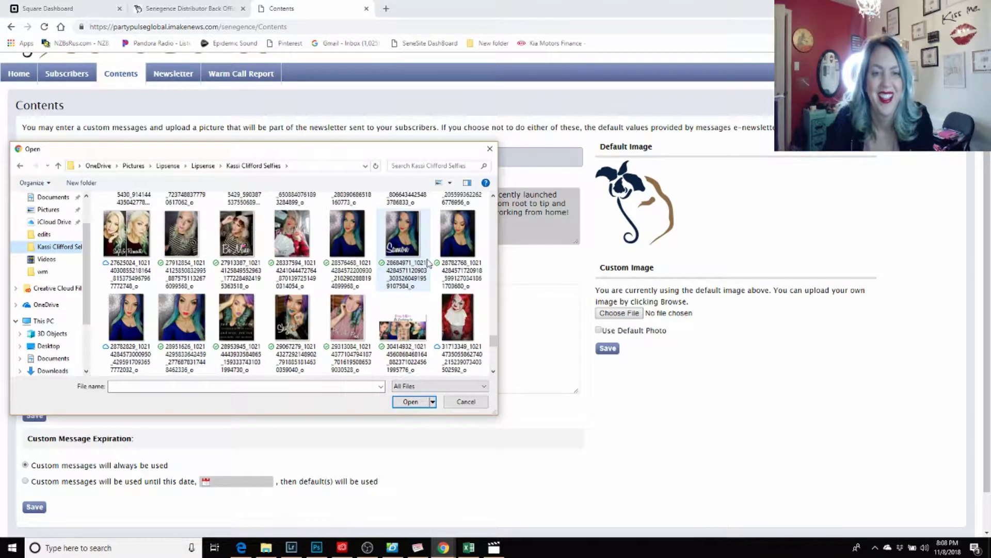
pyautogui.scroll(-1, 428, 264)
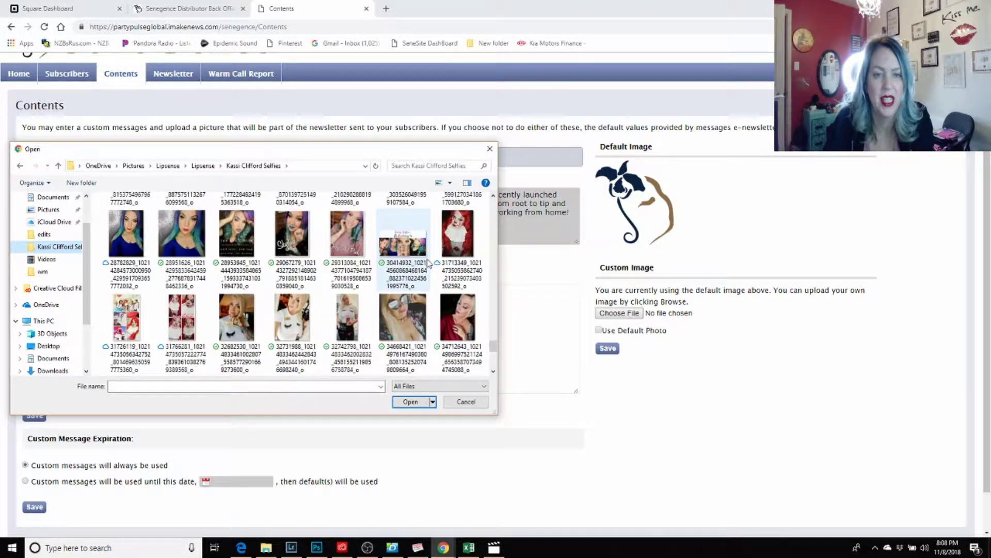
pyautogui.scroll(-1, 428, 264)
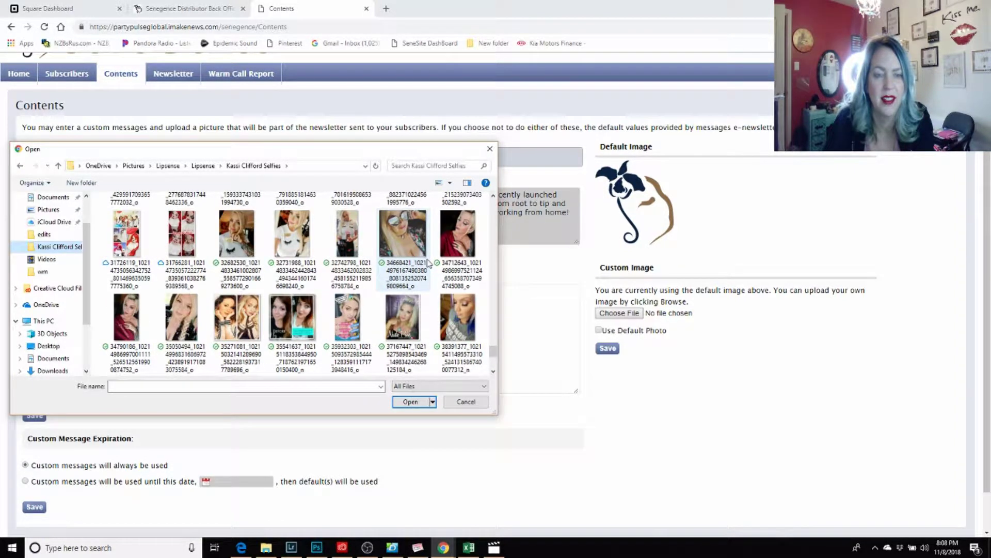
pyautogui.scroll(-1, 428, 264)
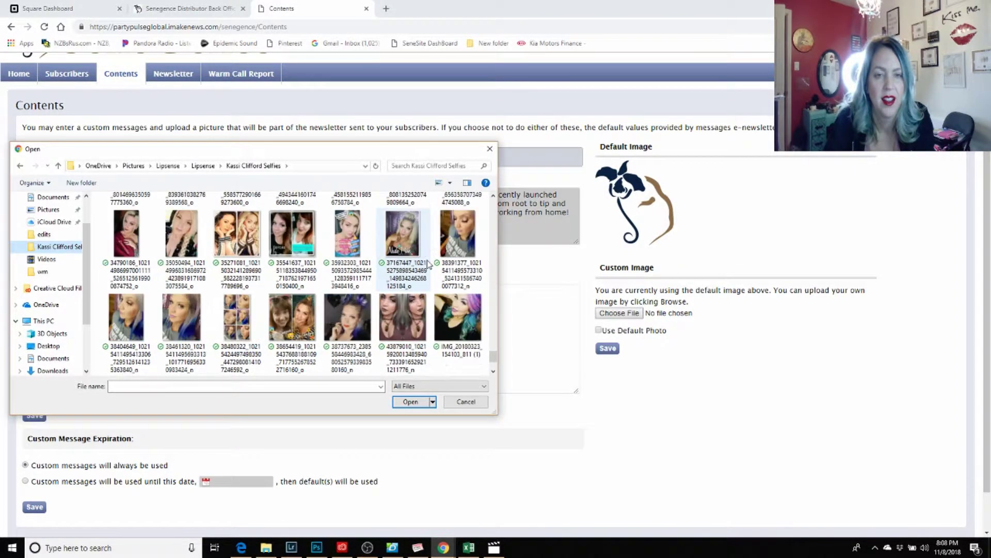
pyautogui.doubleClick(461, 322)
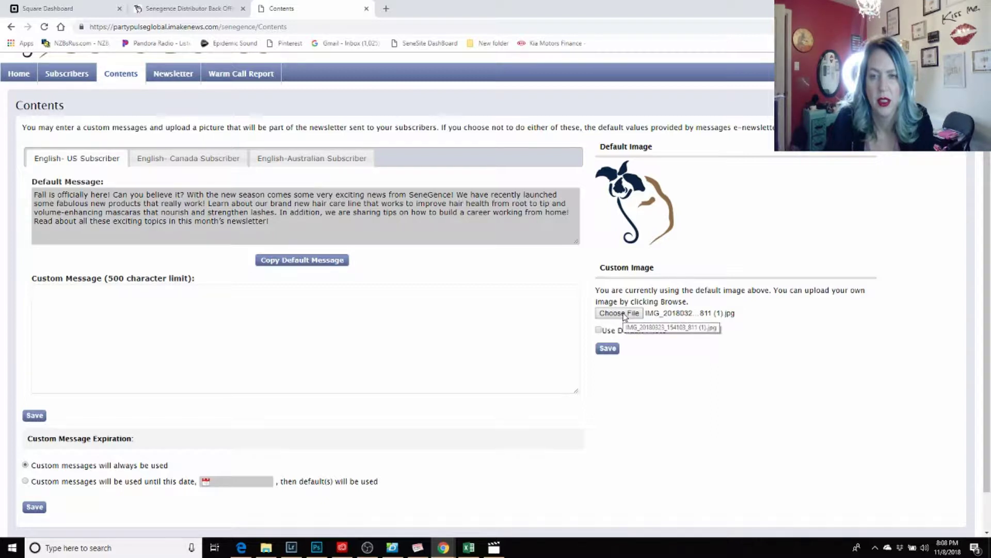
pyautogui.click(606, 349)
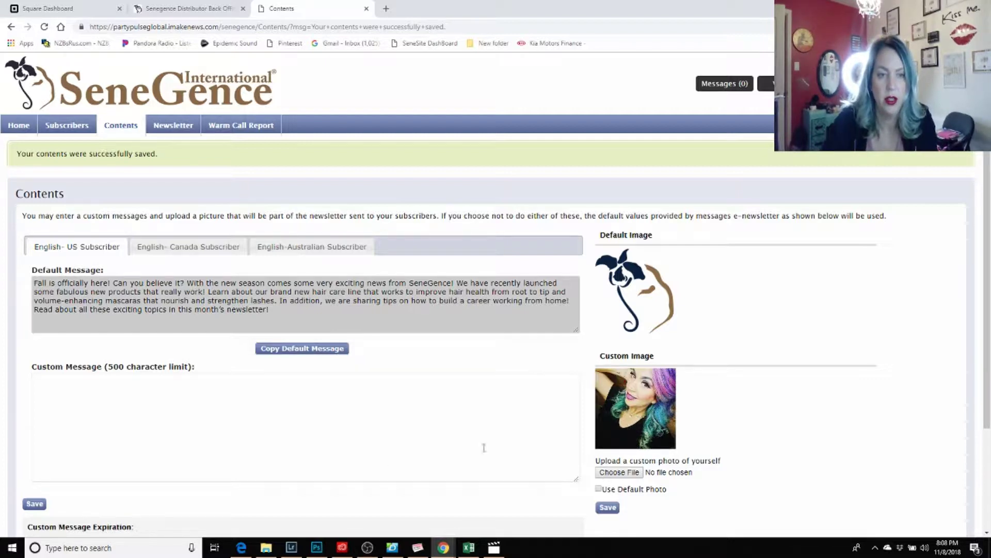
# Begin the newsletter's custom message for English-US subscribers with the greeting "Hey ladies!".
pyautogui.scroll(-1, 281, 356)
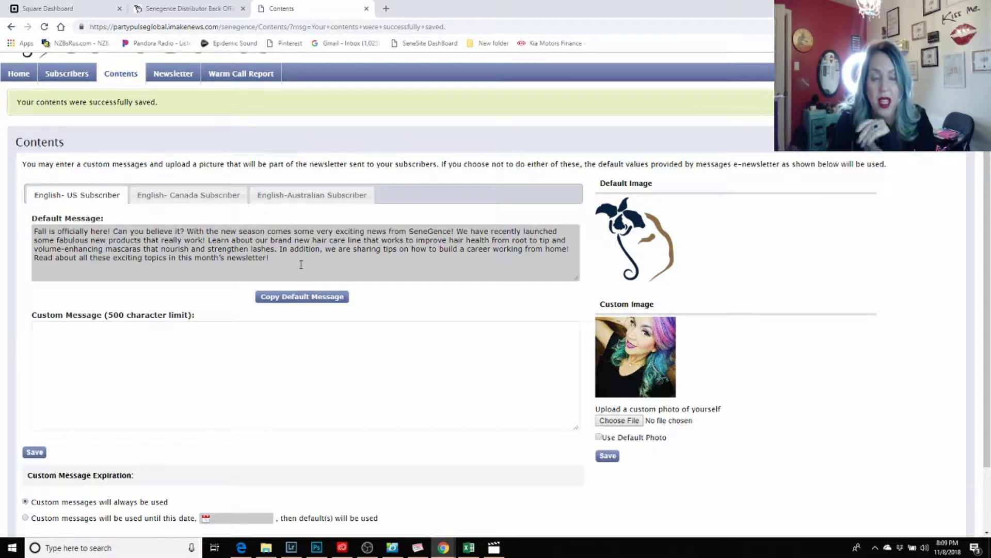
pyautogui.click(129, 336)
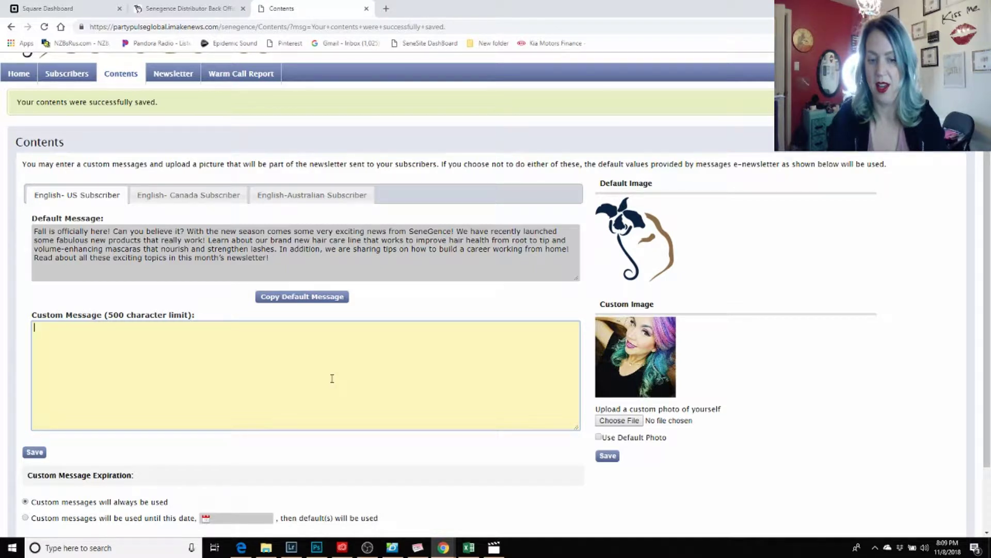
pyautogui.write('H')
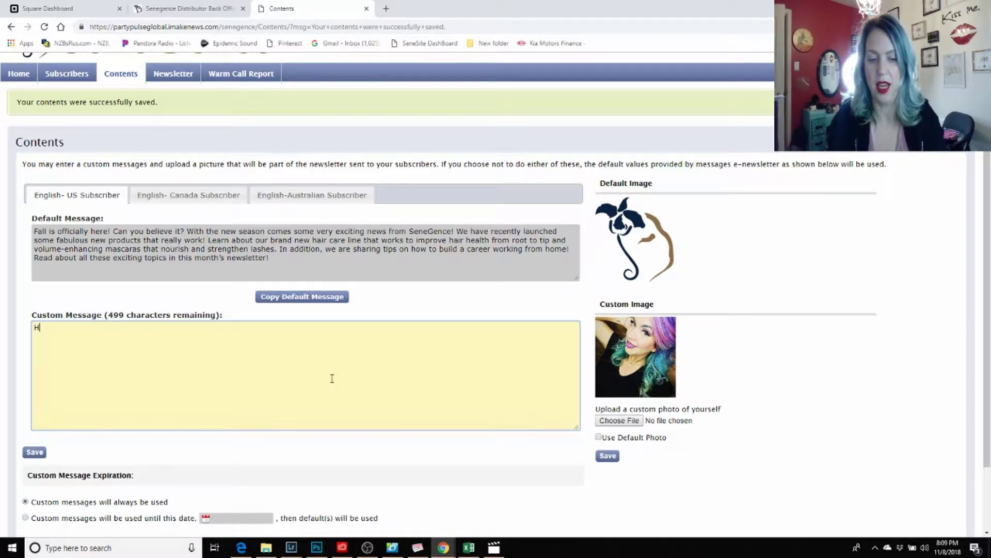
pyautogui.write('ey m')
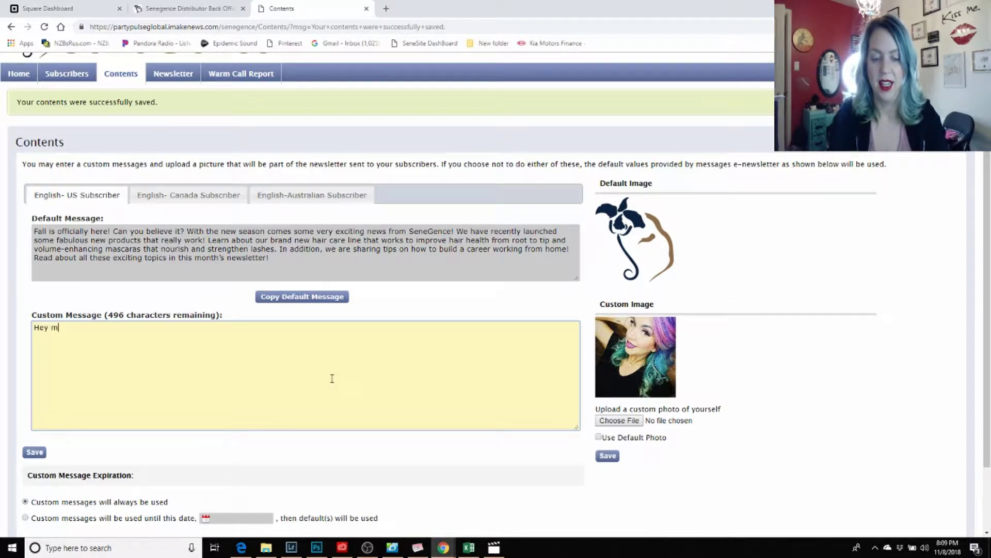
pyautogui.write('ad')
pyautogui.press('BackSpace')
pyautogui.press('BackSpace')
pyautogui.press('BackSpace')
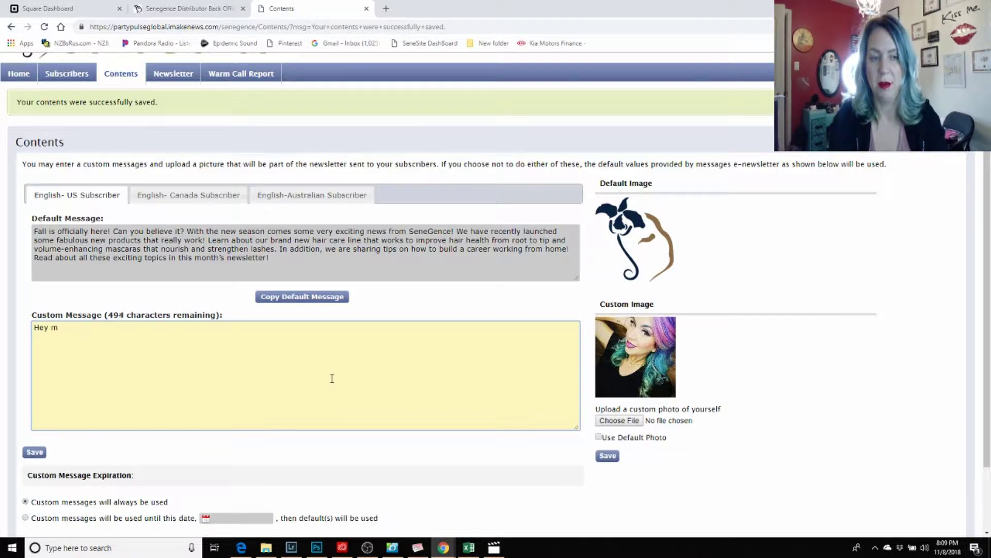
pyautogui.write('ladies! I')
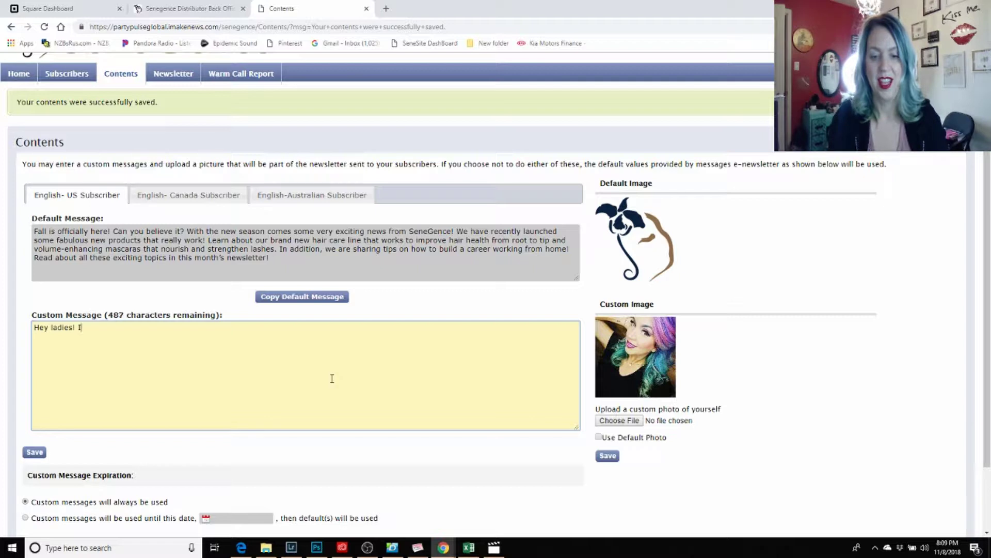
pyautogui.write("'m so ecx")
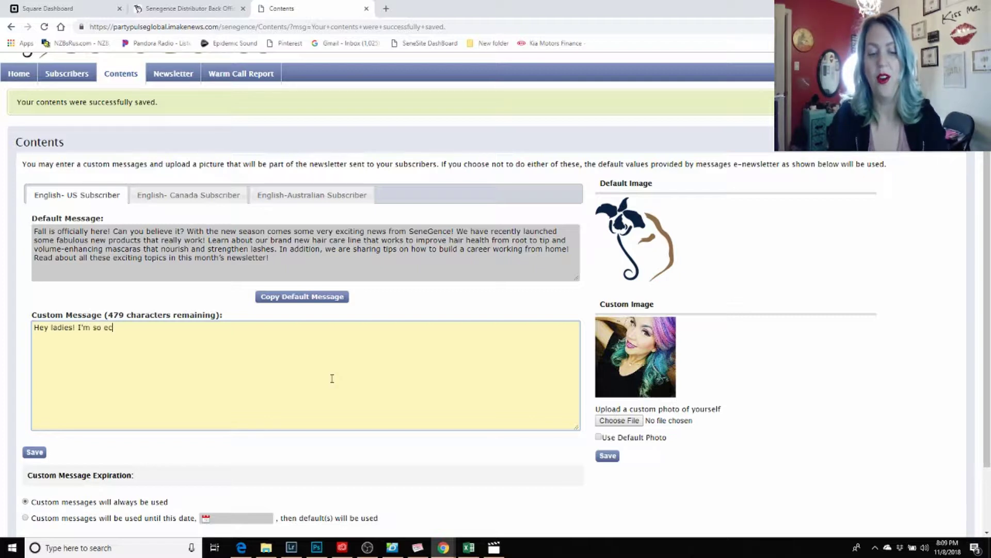
pyautogui.press('BackSpace')
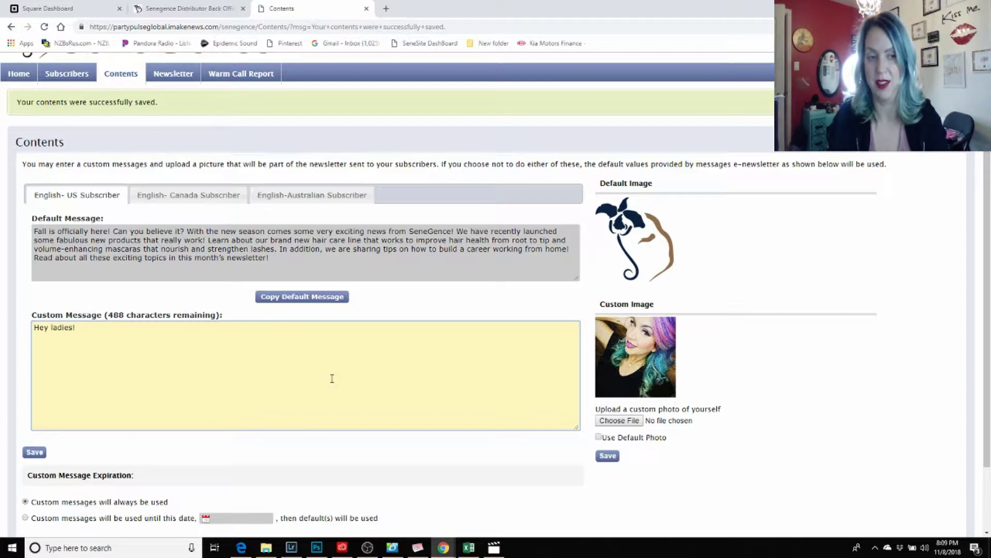
# Add the sentence "I can't believe October is over!" after the greeting in the custom message.
pyautogui.write("I can't e")
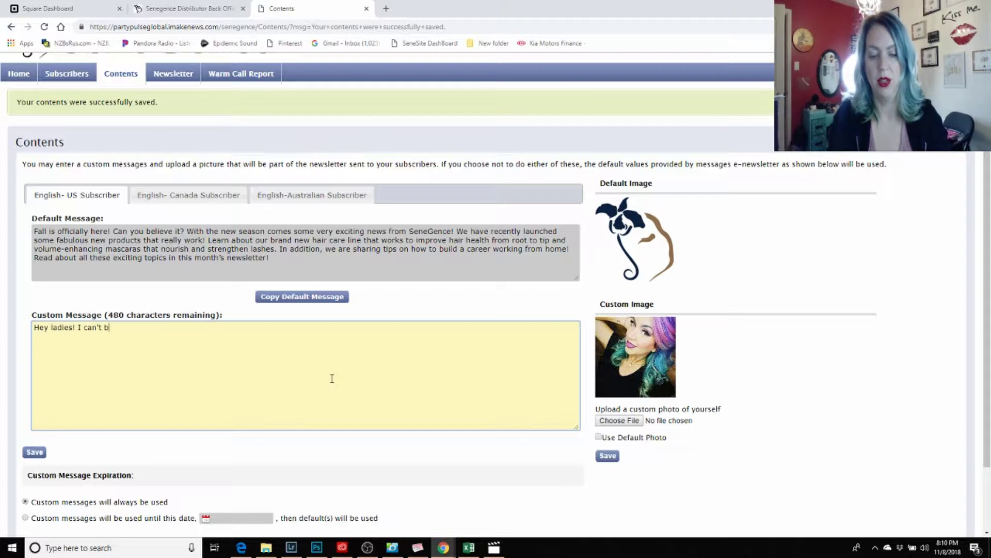
pyautogui.write('elieve')
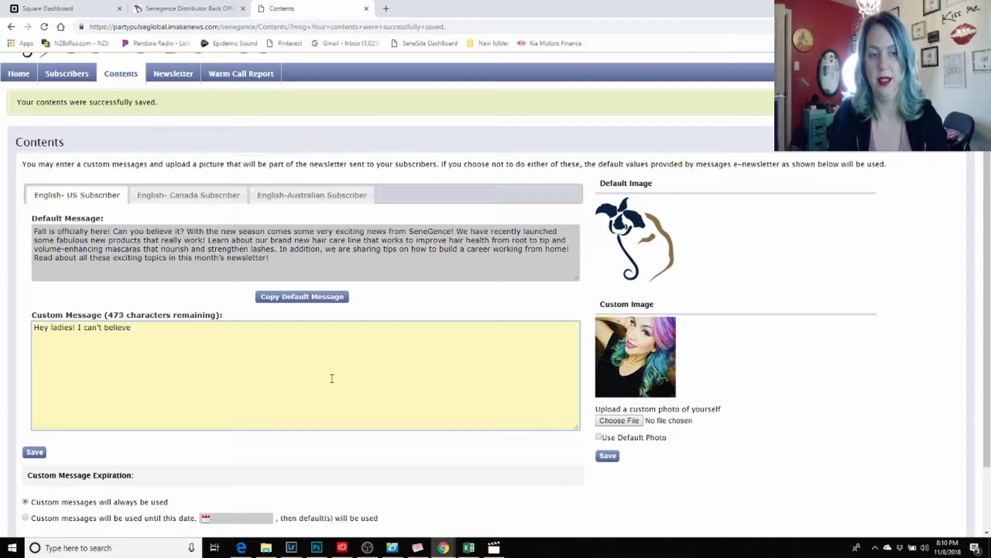
pyautogui.write(' October i')
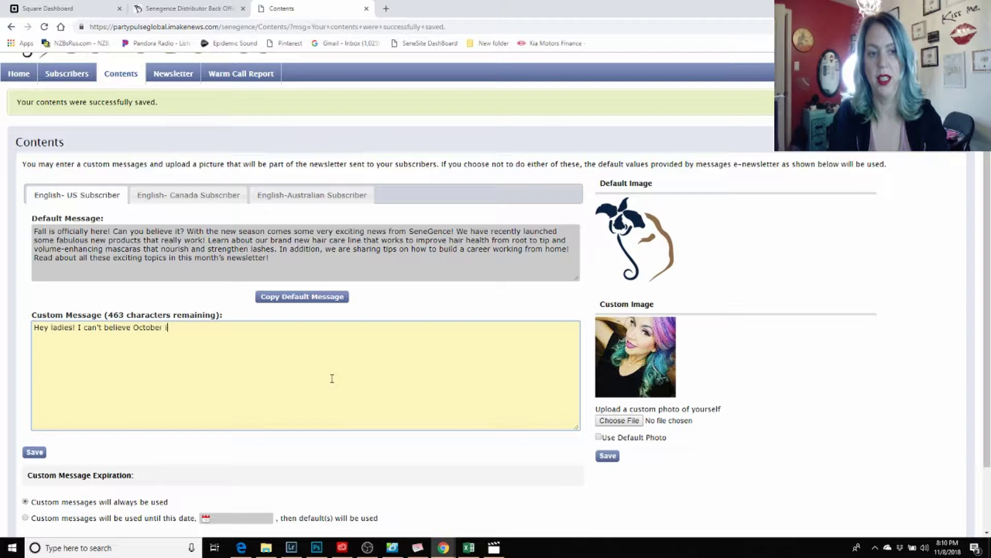
pyautogui.write('s over!')
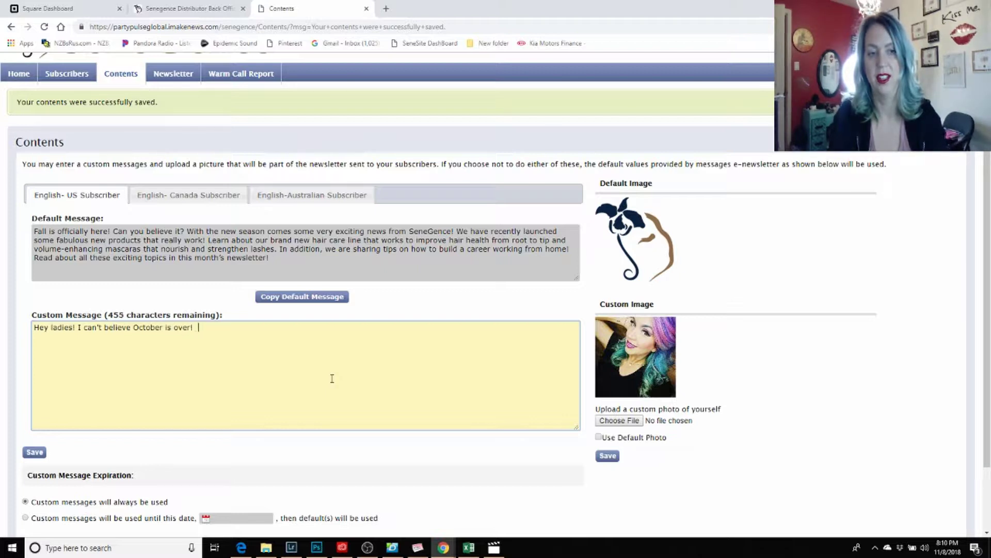
# Continue the custom message with "If you don't know, Halloween is my favorite holiday so I am now in mourning.".
pyautogui.write('  Y')
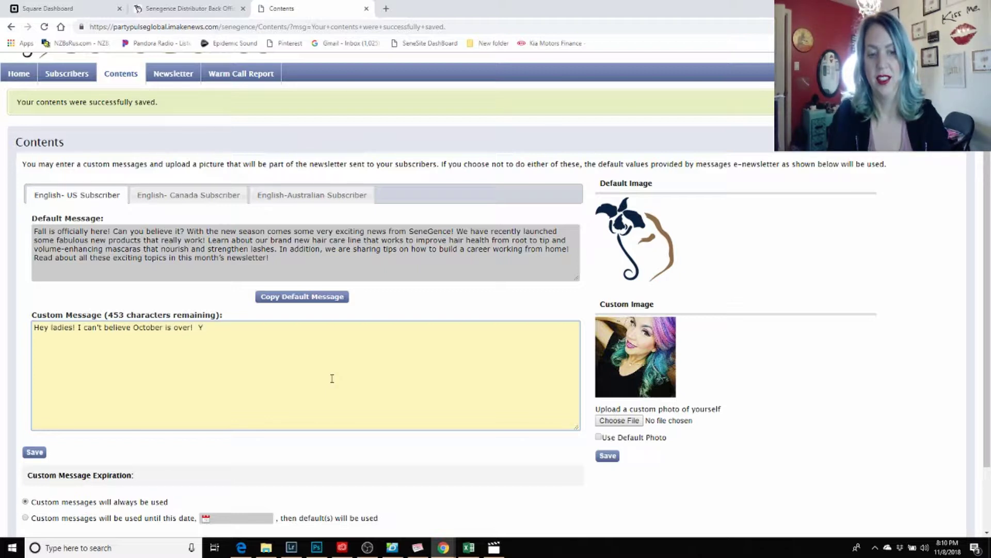
pyautogui.press('BackSpace')
pyautogui.write('If you don')
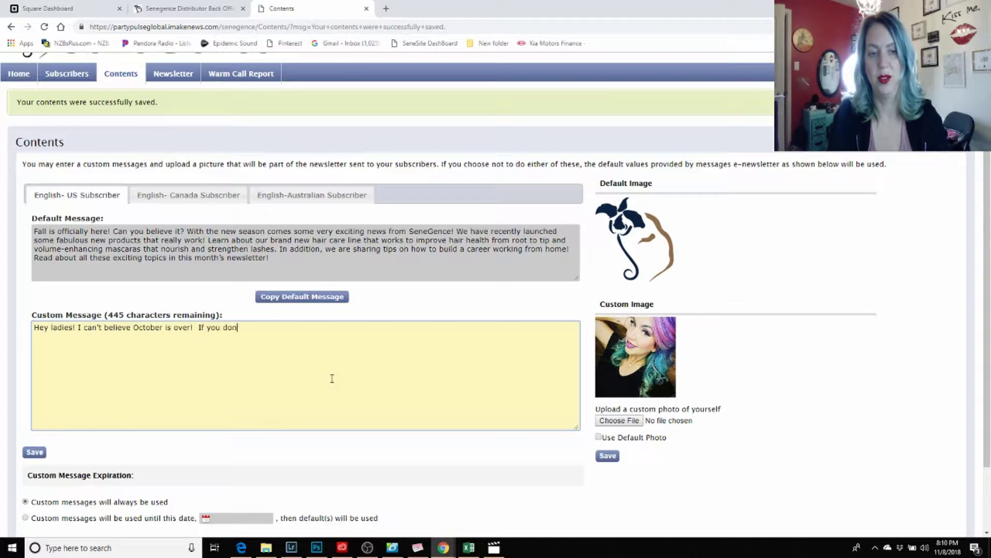
pyautogui.write("'t know")
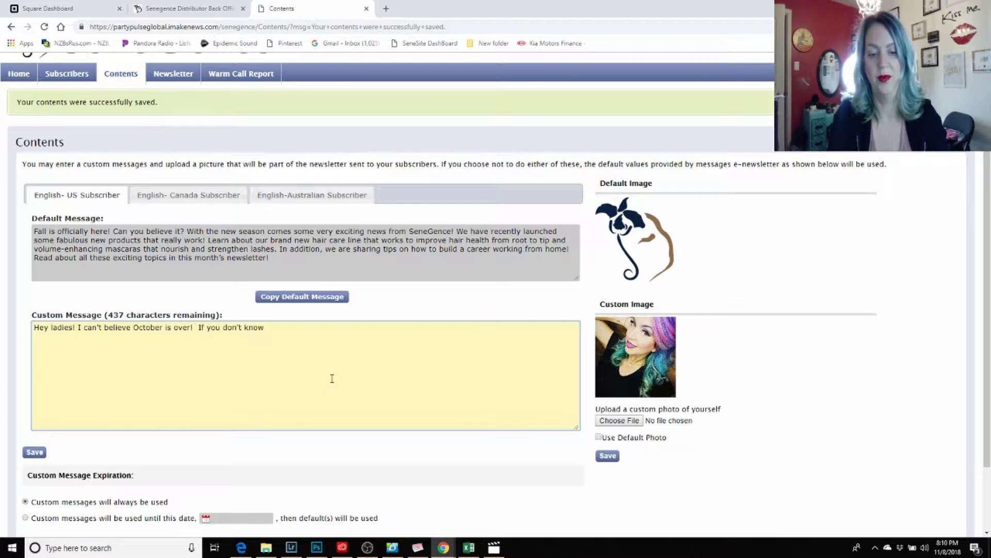
pyautogui.write(', Hallo')
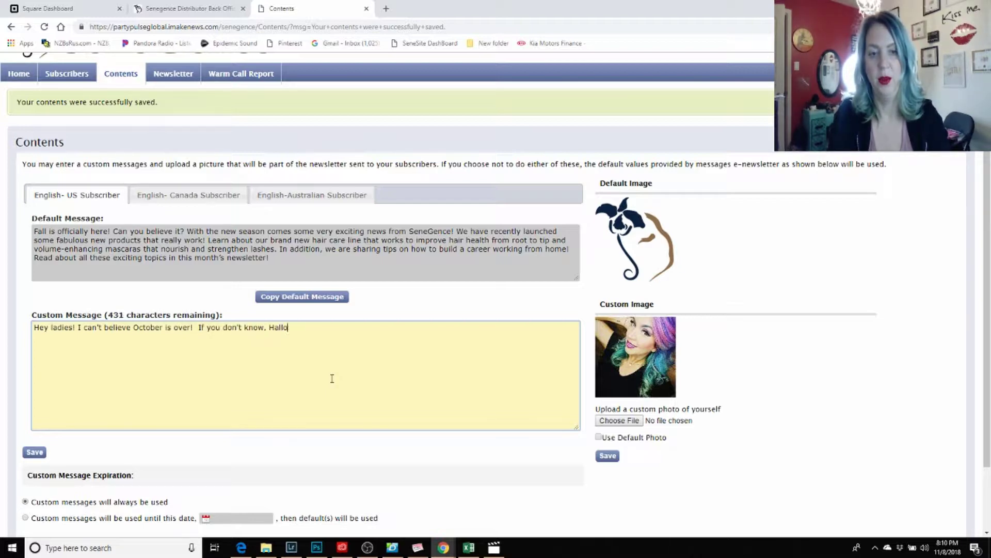
pyautogui.write('ween is my fa')
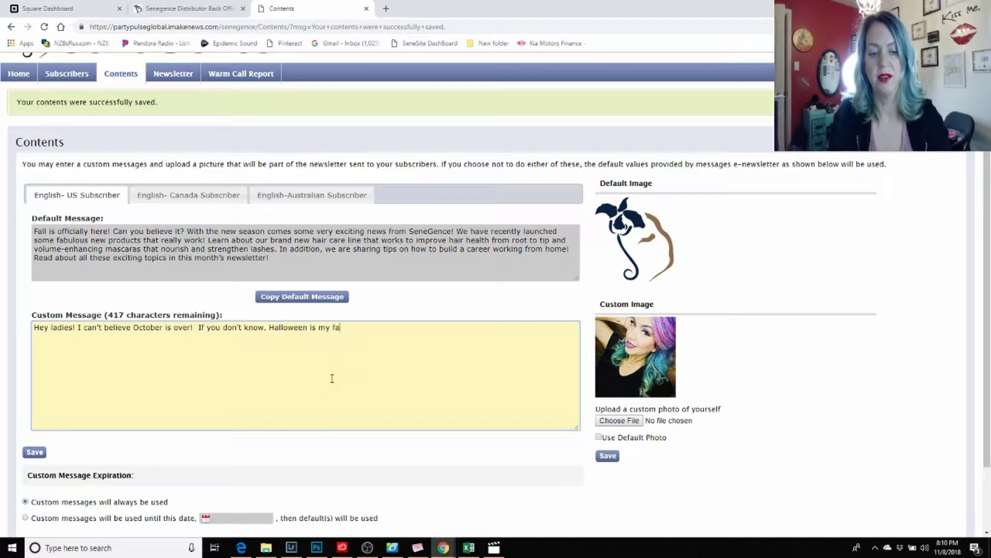
pyautogui.write('vorite hol')
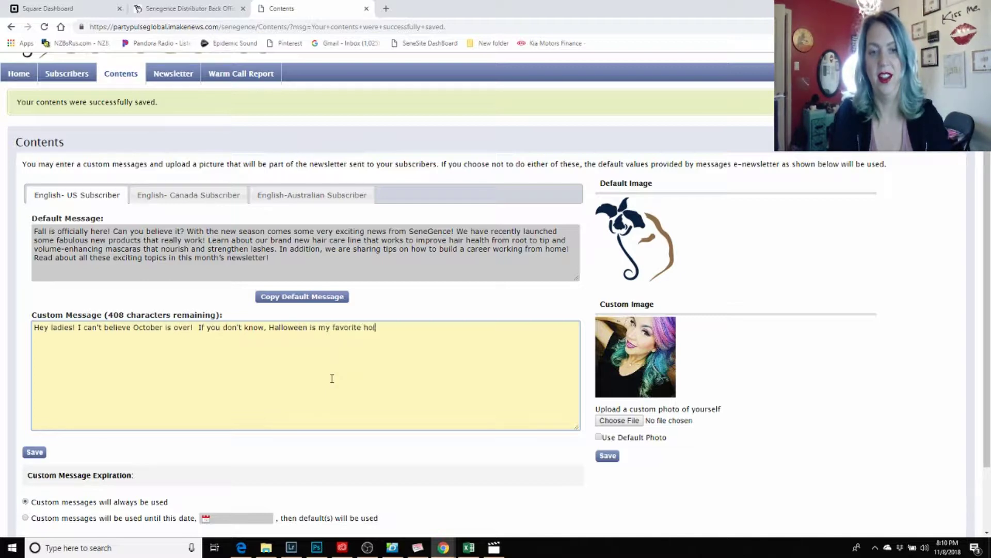
pyautogui.write('iday so')
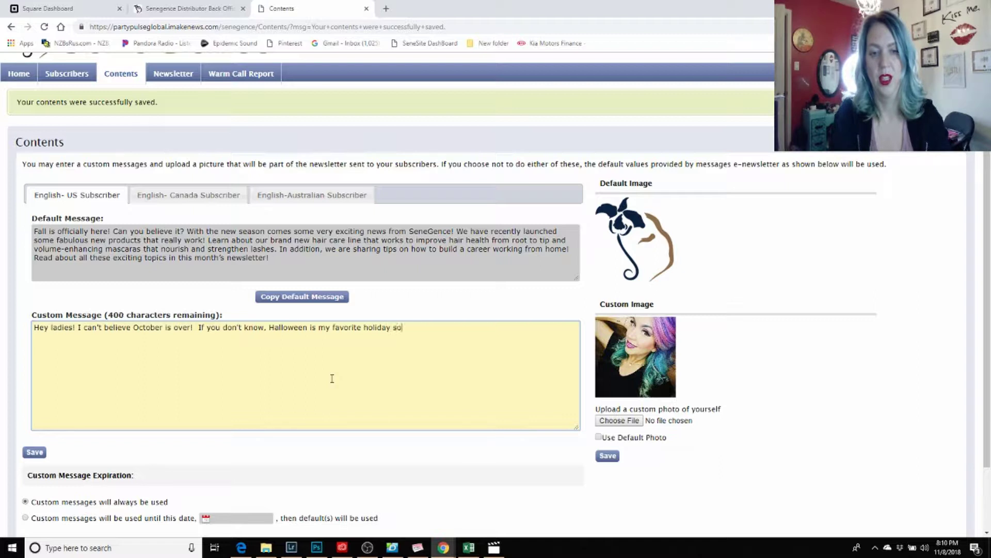
pyautogui.write(' I am no')
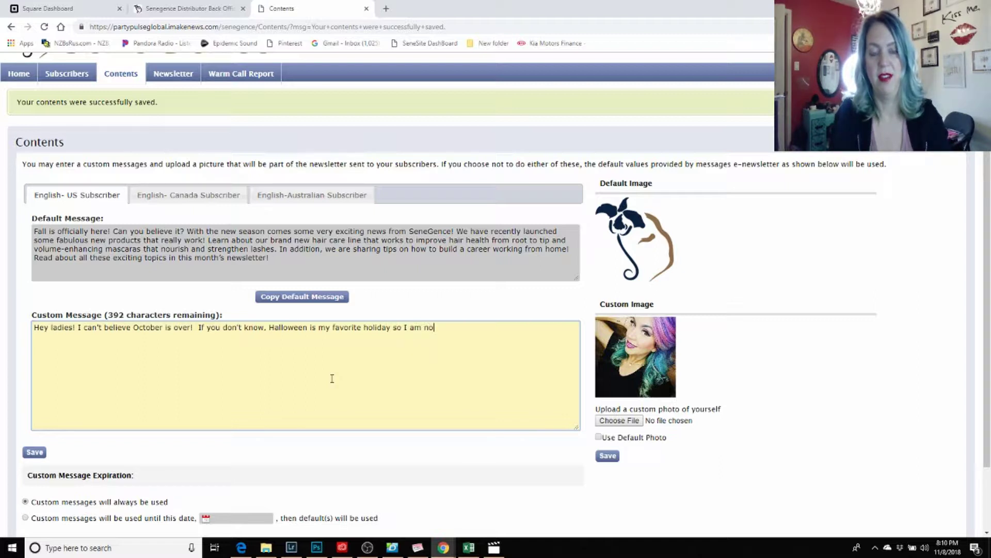
pyautogui.write('w in mour')
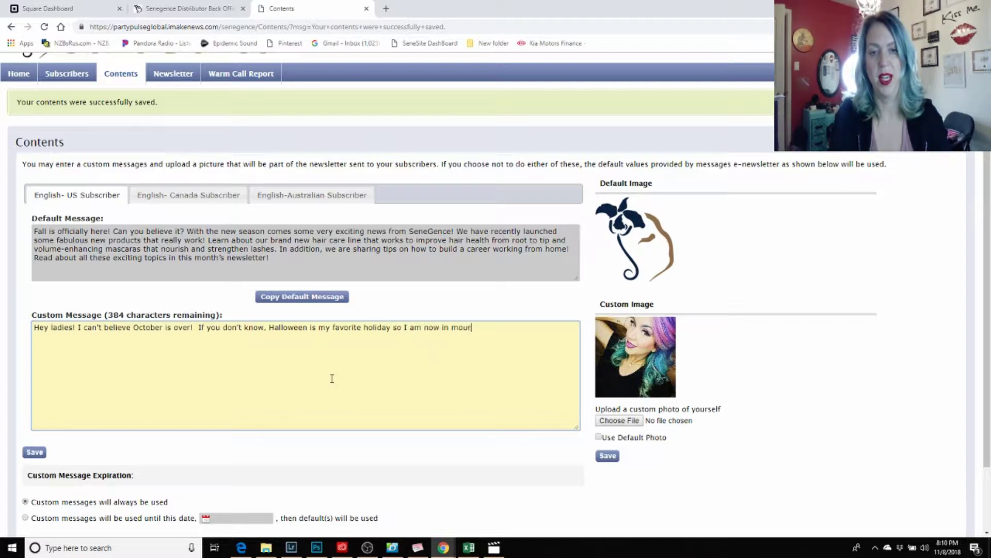
pyautogui.write('ning.  Hah')
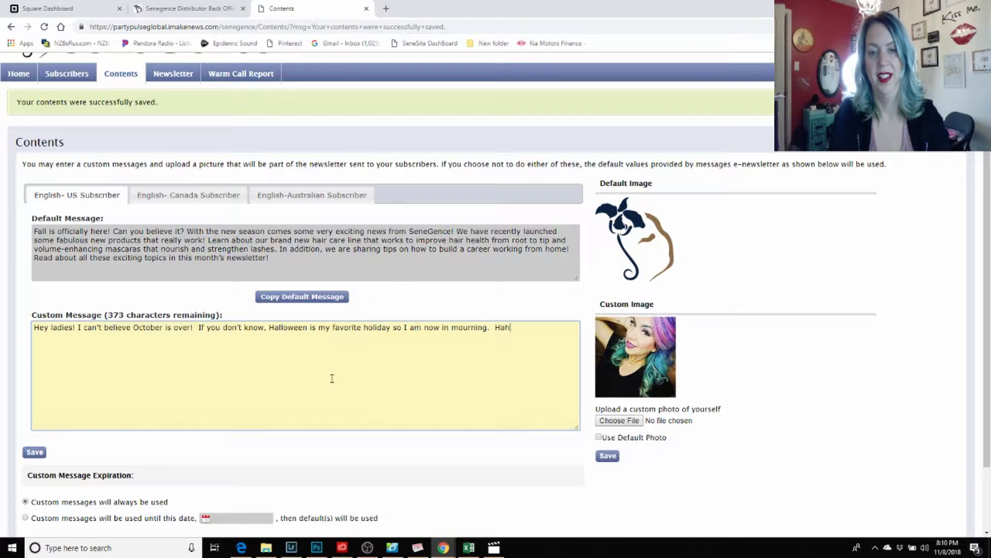
# Continue the custom message with "Haha Just kidding! I'll survive, especially".
pyautogui.write('a Just k')
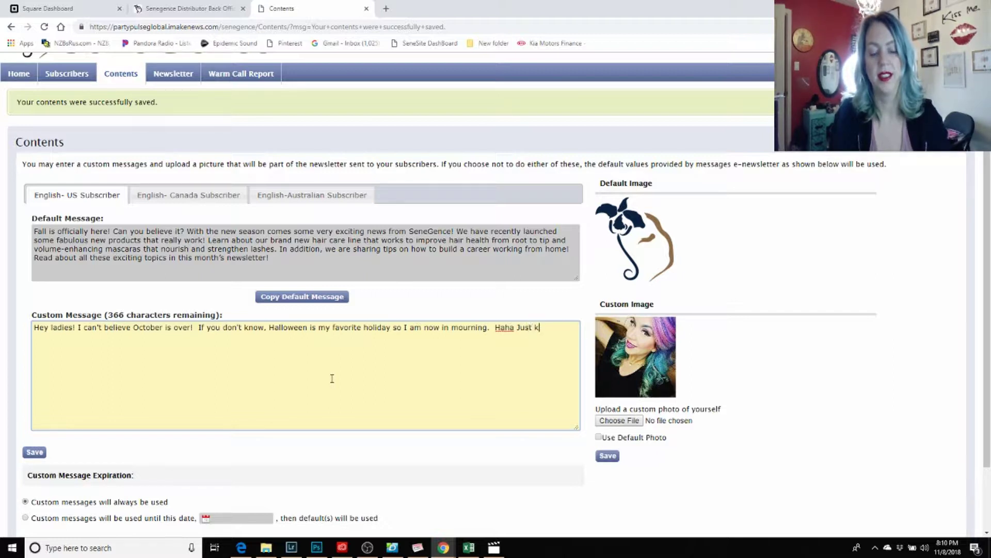
pyautogui.write('idding! ')
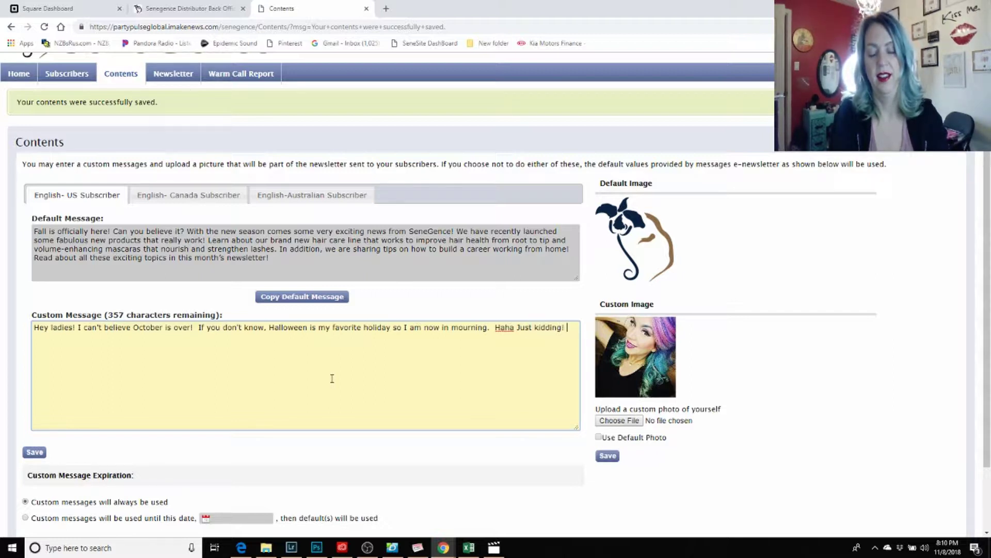
pyautogui.write("I'll")
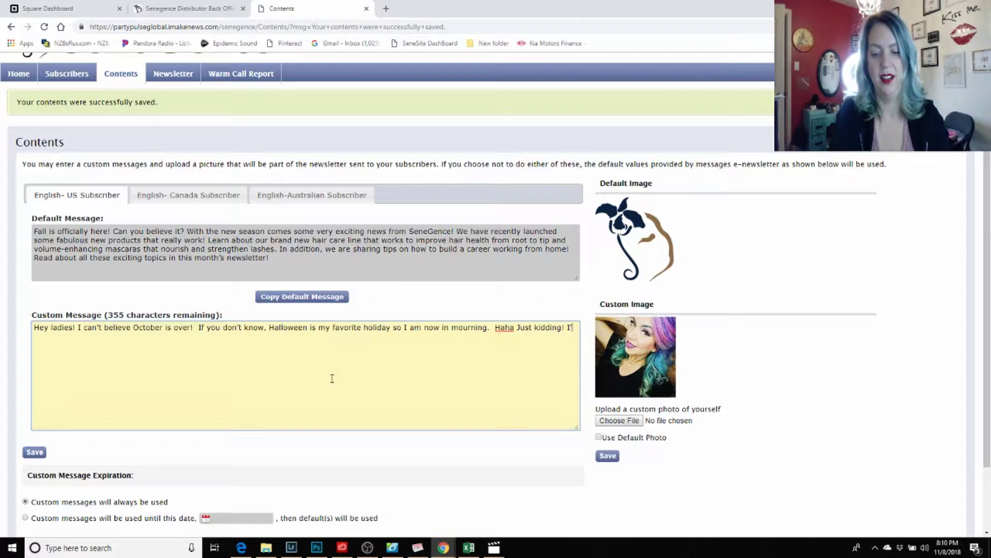
pyautogui.write(' survive')
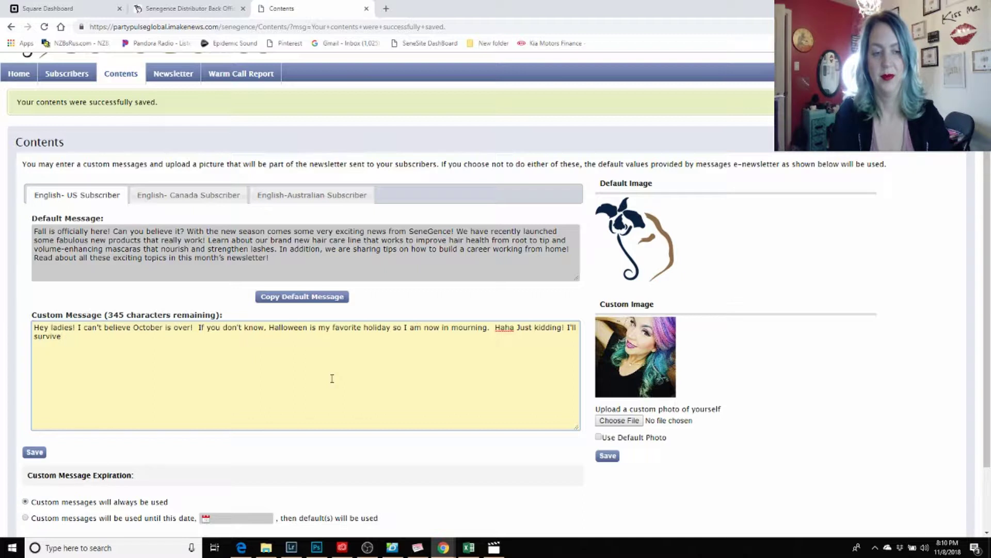
pyautogui.write(', espcia')
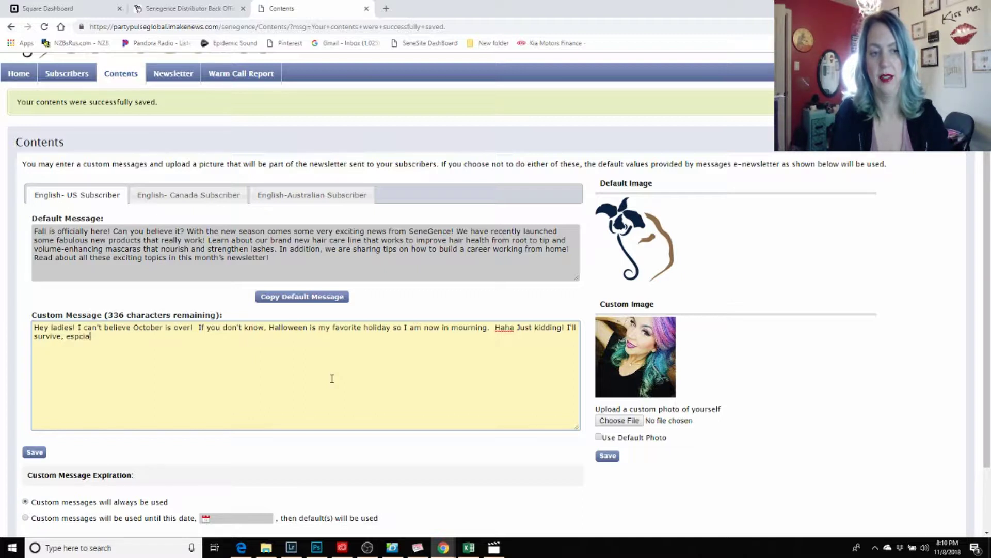
pyautogui.press('BackSpace')
pyautogui.press('BackSpace')
pyautogui.press('BackSpace')
pyautogui.write('ecially')
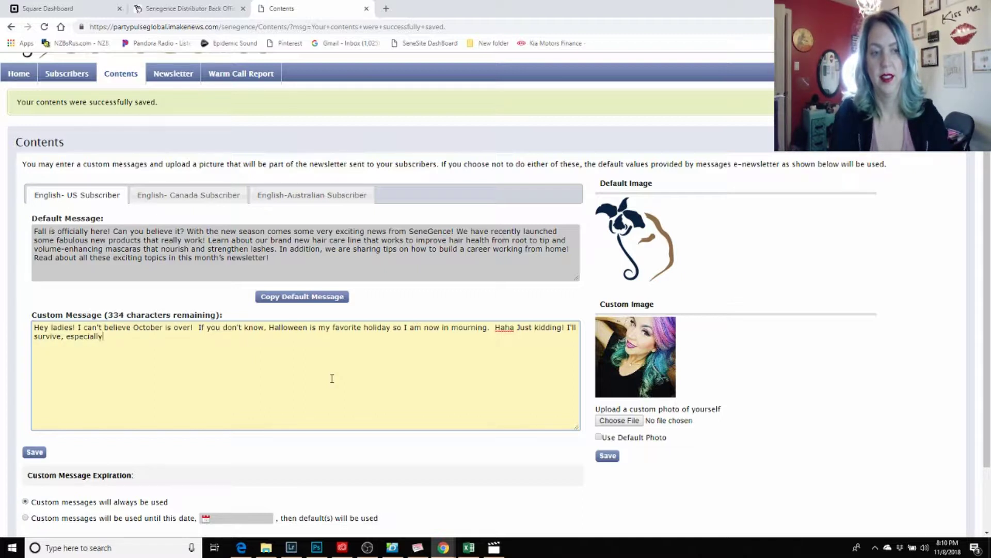
# Continue the custom message's last sentence with "since the Christmas season is coming and that".
pyautogui.write(' sine the C')
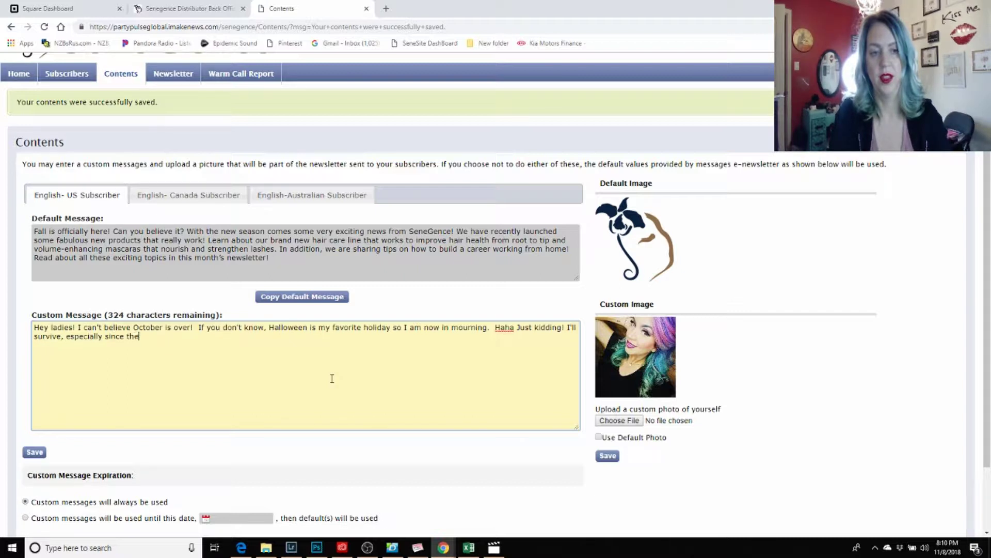
pyautogui.press('BackSpace')
pyautogui.press('BackSpace')
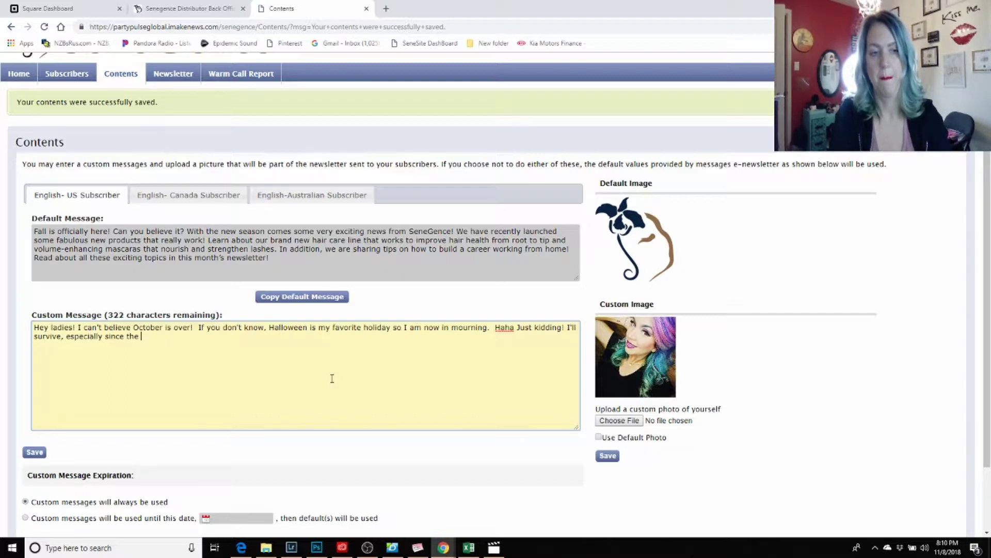
pyautogui.write('Christmas season is comi')
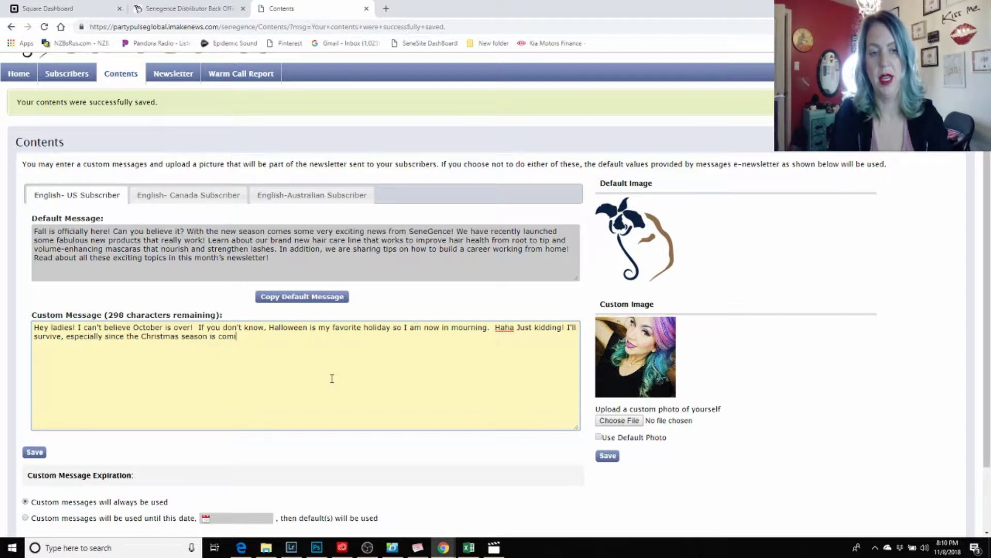
pyautogui.write('ng and that ')
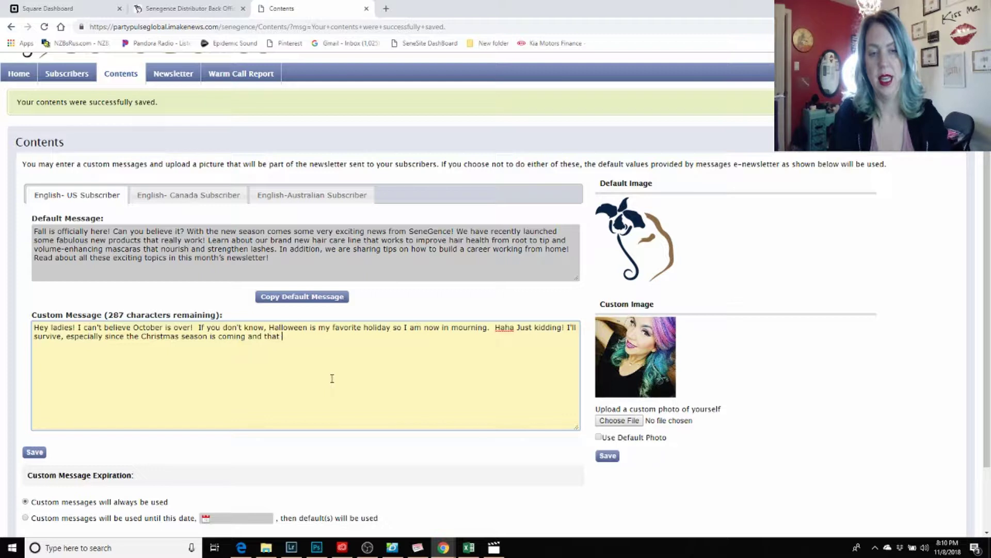
# Complete the custom message's Christmas sentence with "is my 2nd favorite holiday.".
pyautogui.write('is n')
pyautogui.press('BackSpace')
pyautogui.write('my ')
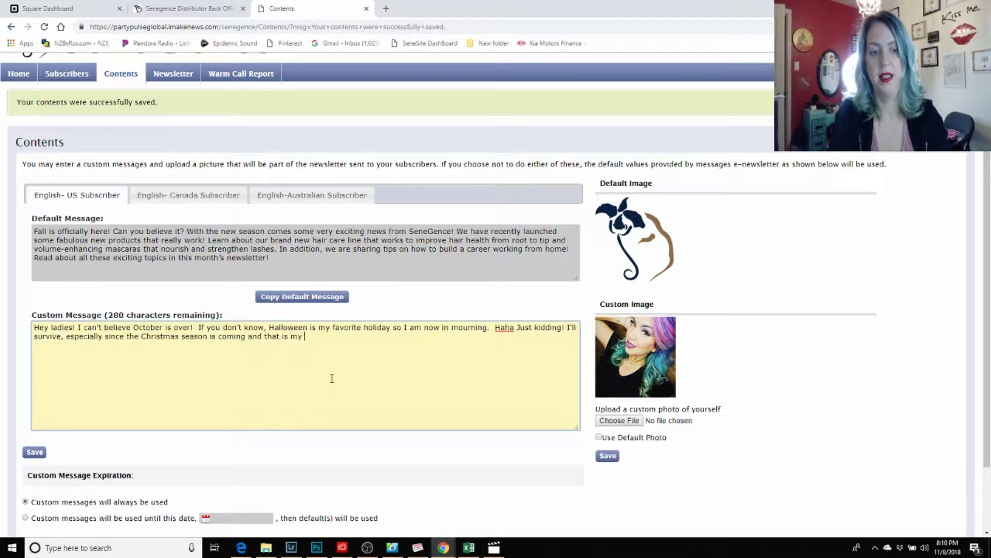
pyautogui.write('2nd ')
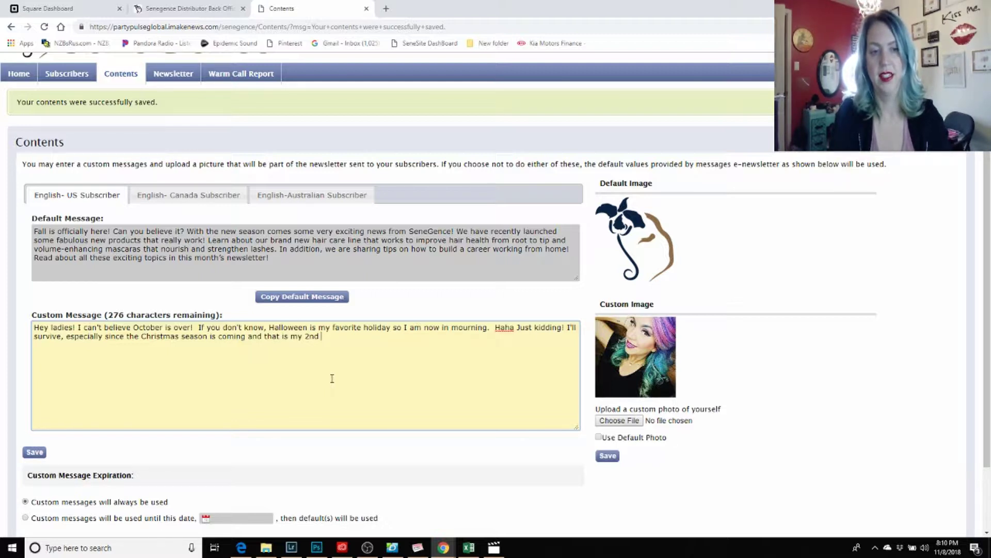
pyautogui.write('favorite ')
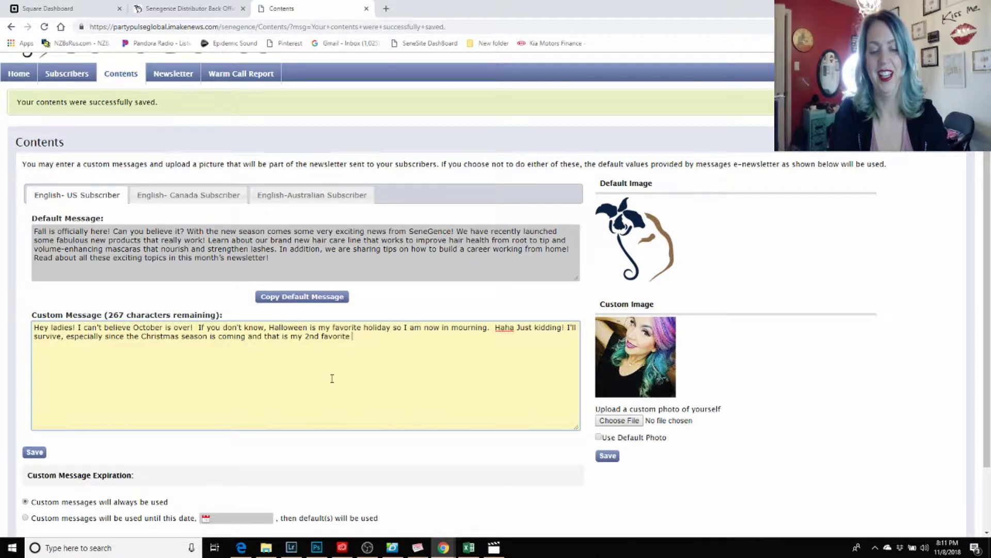
pyautogui.write('hol')
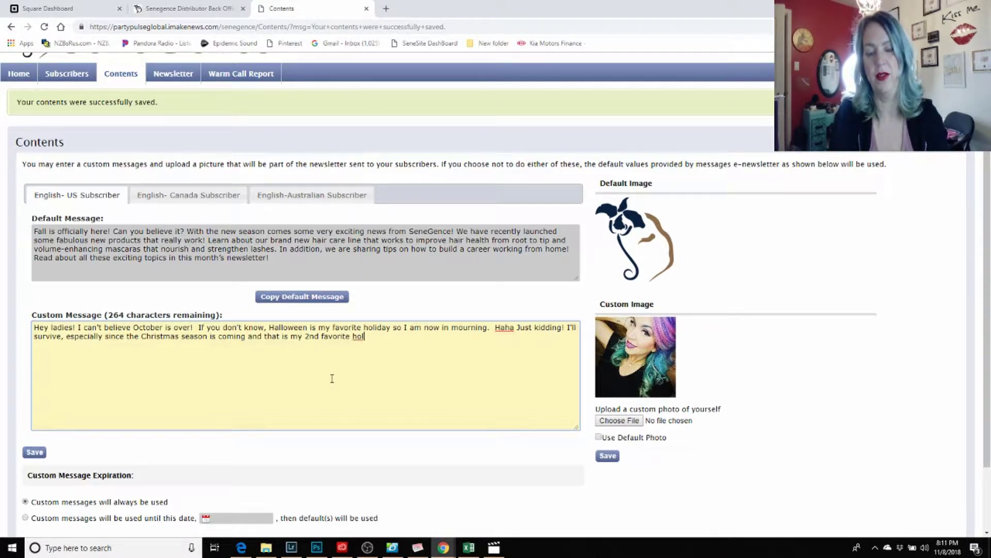
pyautogui.write('iday.')
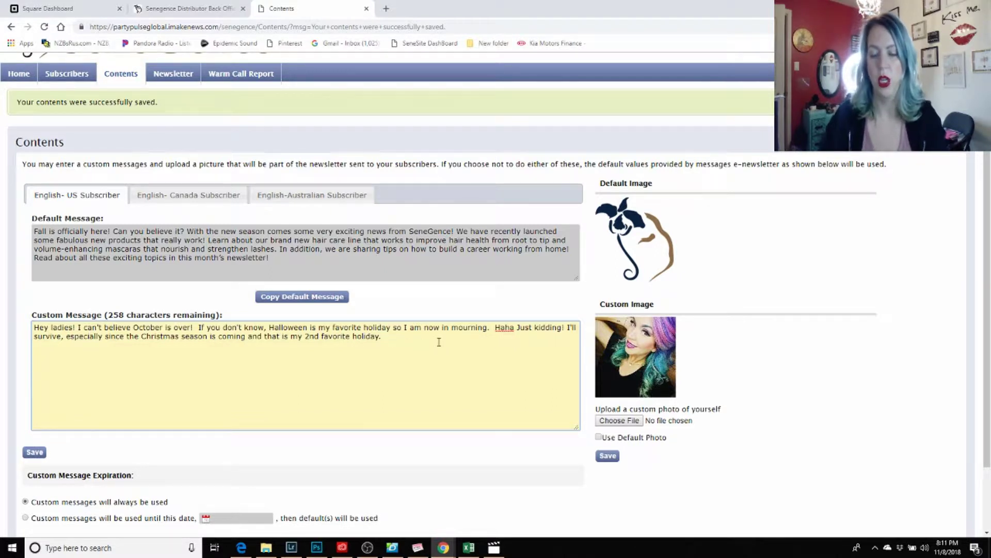
# Start a new paragraph, set off by a blank line, in the custom message with "Find my favorite".
pyautogui.press('Return')
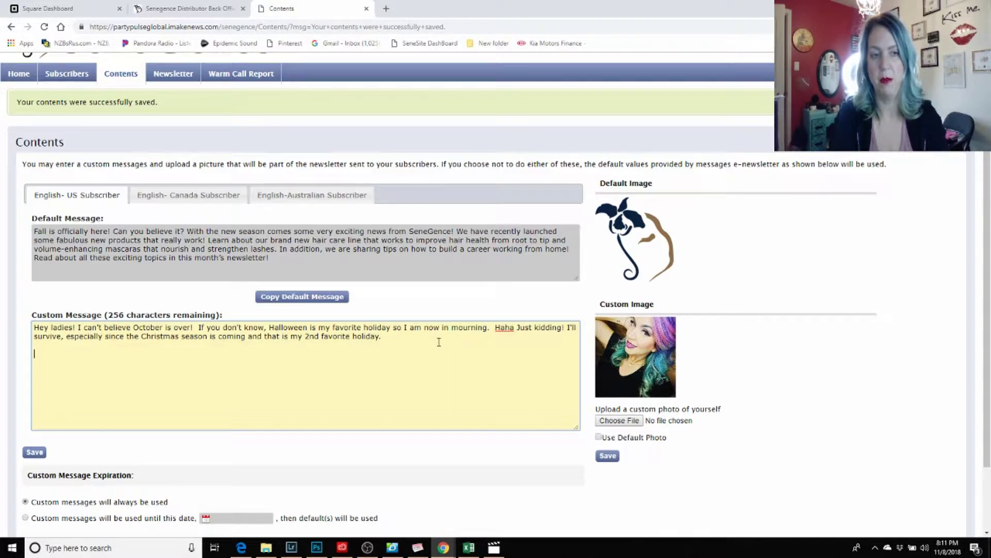
pyautogui.write('F')
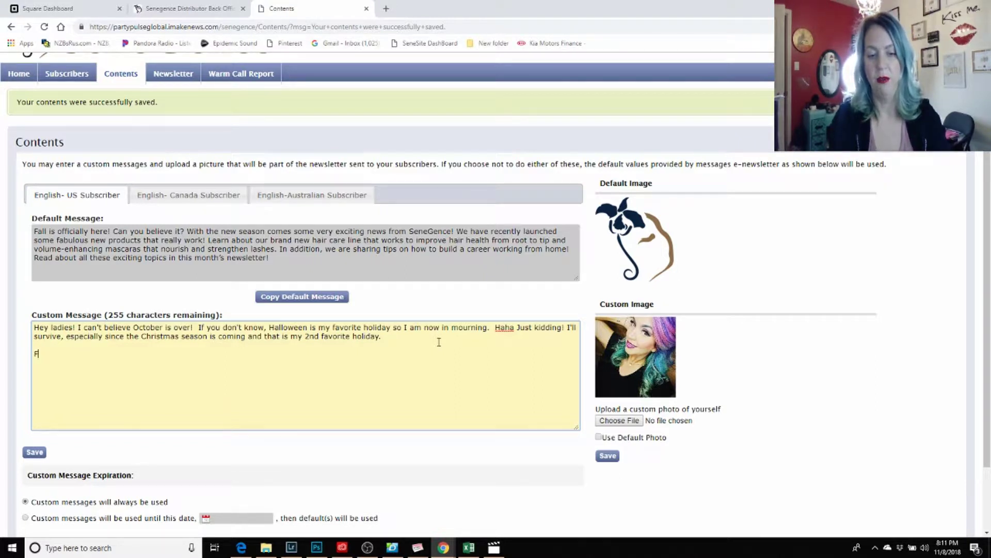
pyautogui.write('ind my n')
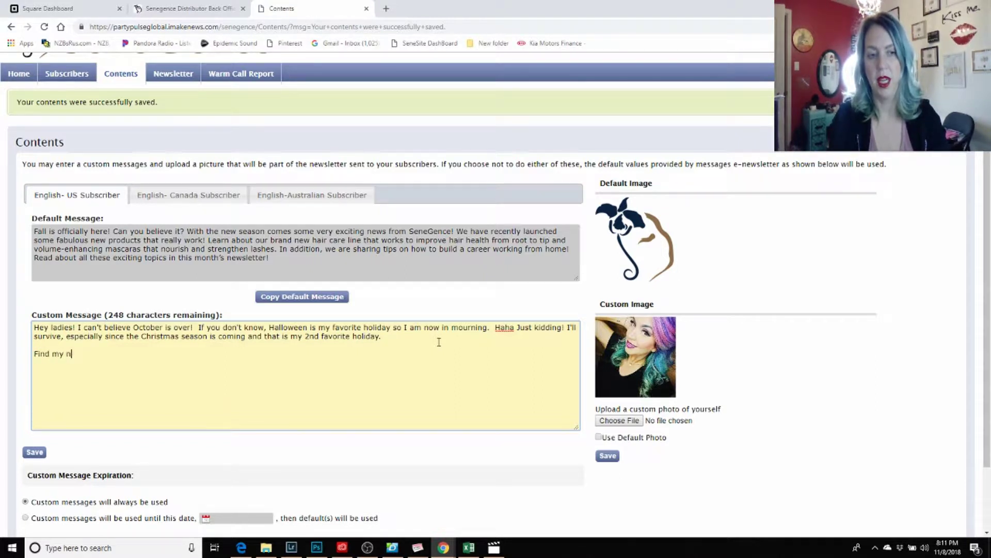
pyautogui.write('ew favor')
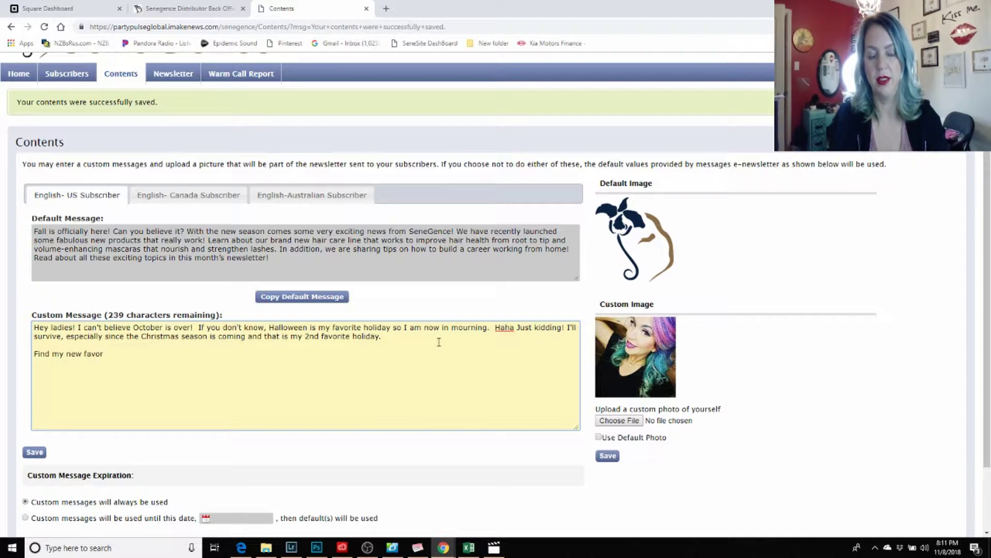
pyautogui.press('BackSpace')
pyautogui.press('BackSpace')
pyautogui.press('BackSpace')
pyautogui.press('BackSpace')
pyautogui.press('BackSpace')
pyautogui.press('BackSpace')
pyautogui.press('BackSpace')
pyautogui.press('BackSpace')
pyautogui.press('BackSpace')
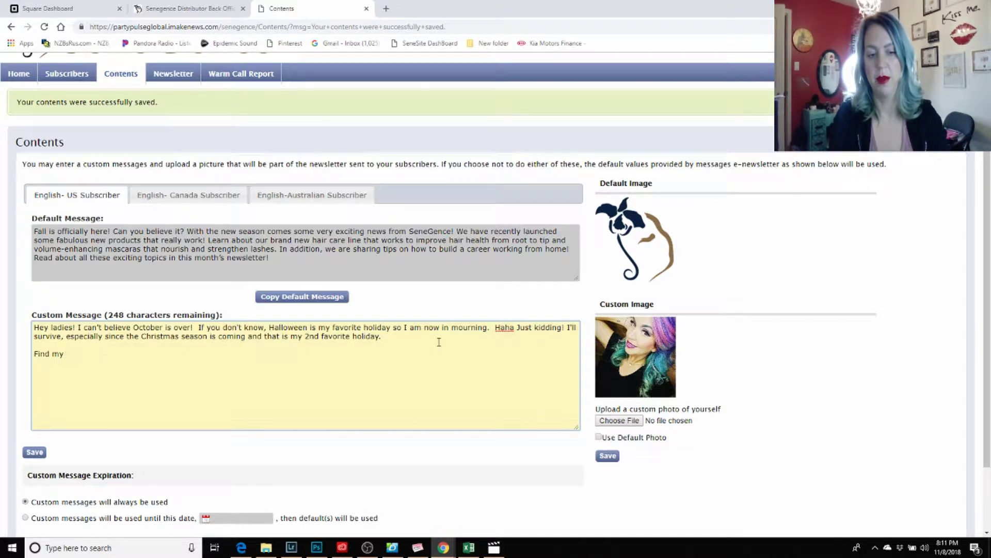
pyautogui.write('favorit')
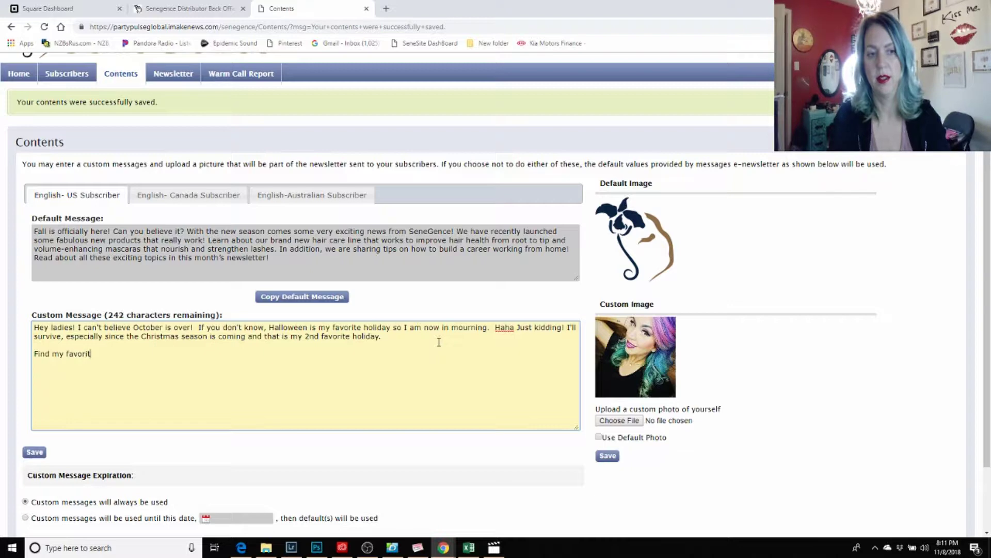
pyautogui.write('e holiday')
pyautogui.press('BackSpace')
pyautogui.press('BackSpace')
pyautogui.press('BackSpace')
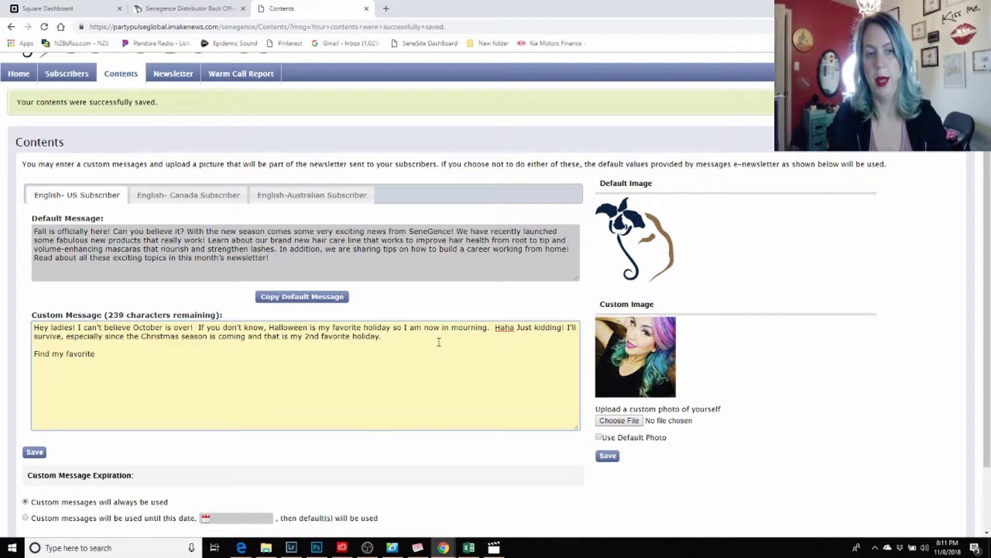
pyautogui.write('fall rec')
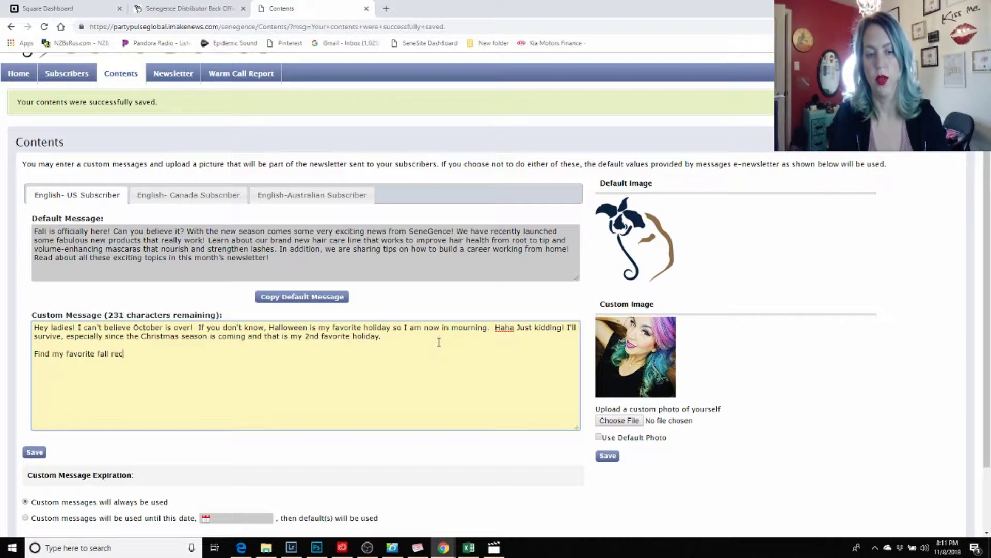
pyautogui.write('ipes ')
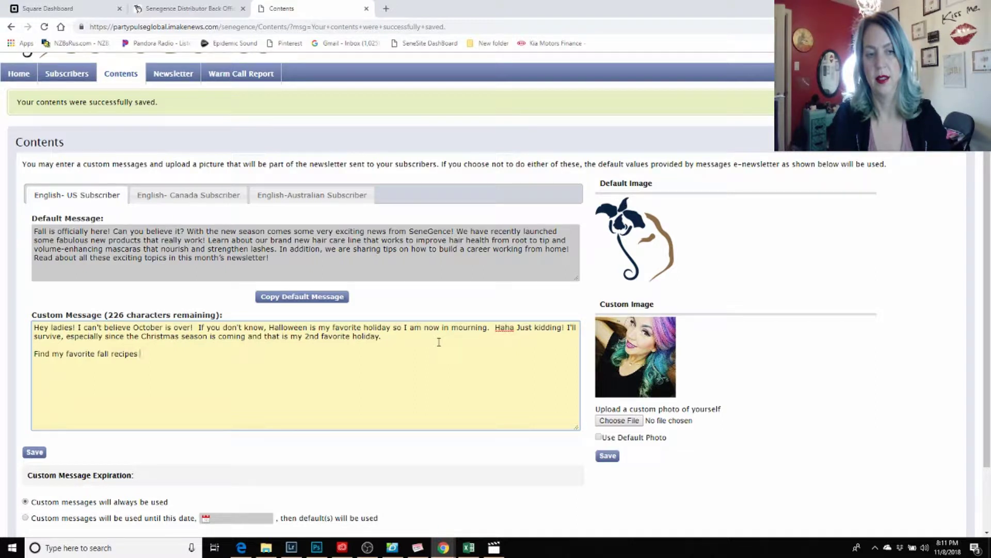
pyautogui.write('at my we')
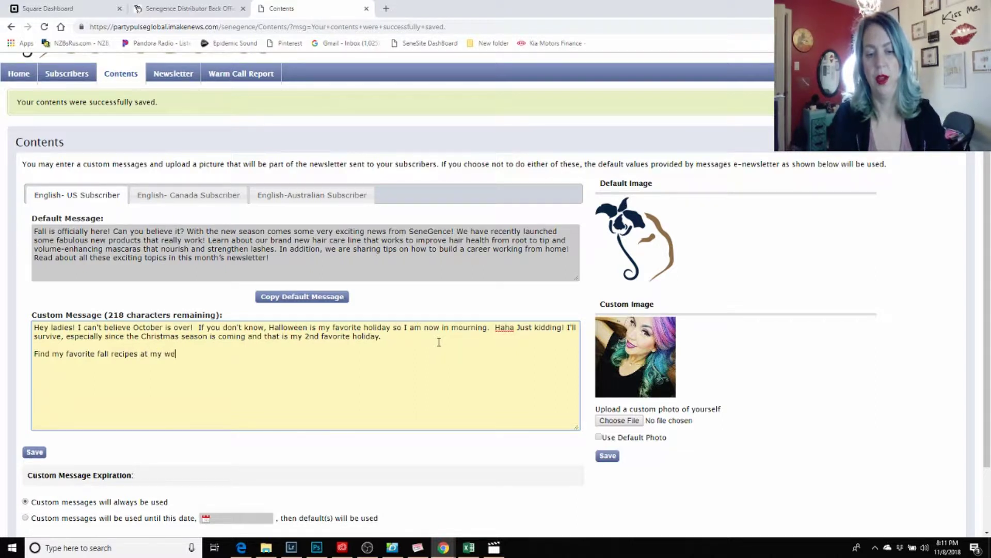
pyautogui.write('bsite')
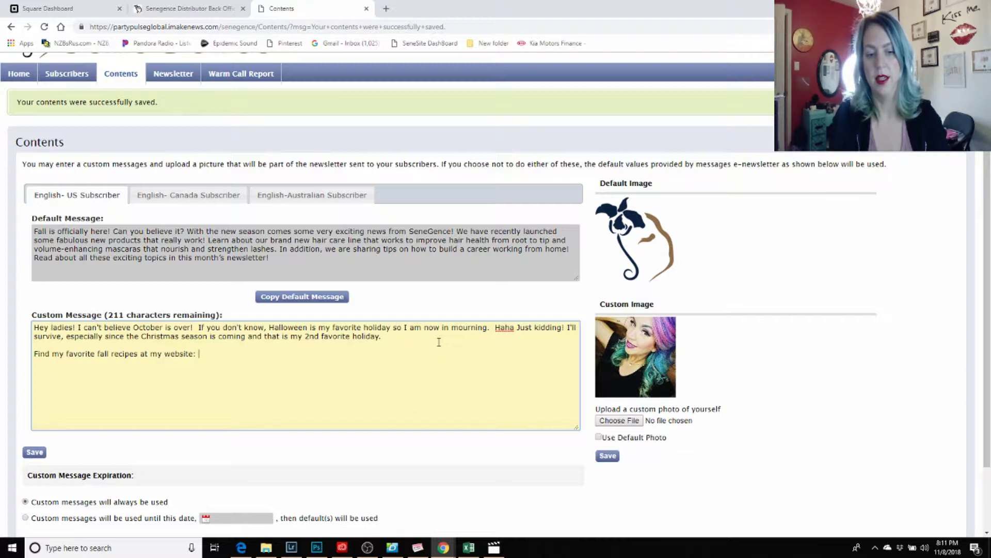
pyautogui.write(': www')
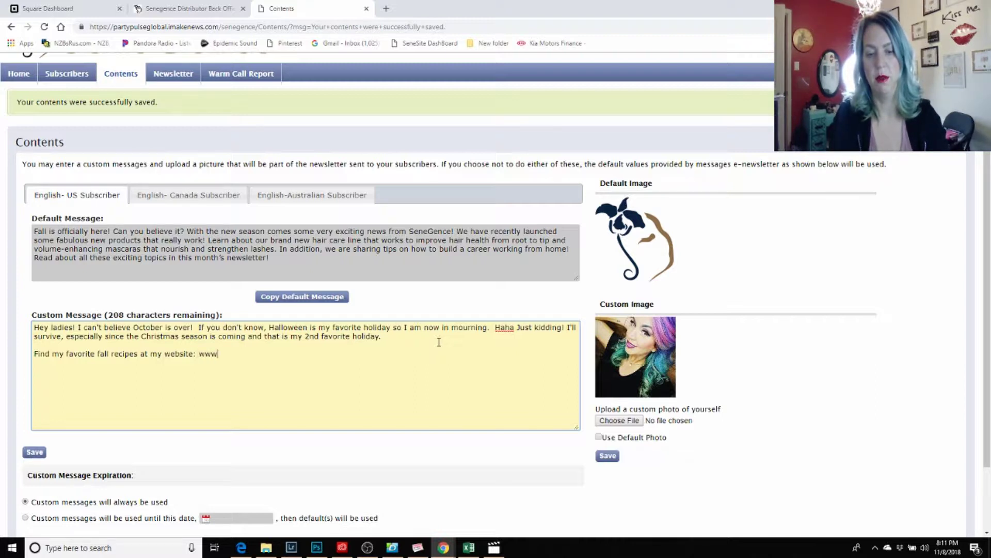
pyautogui.write('.sassy')
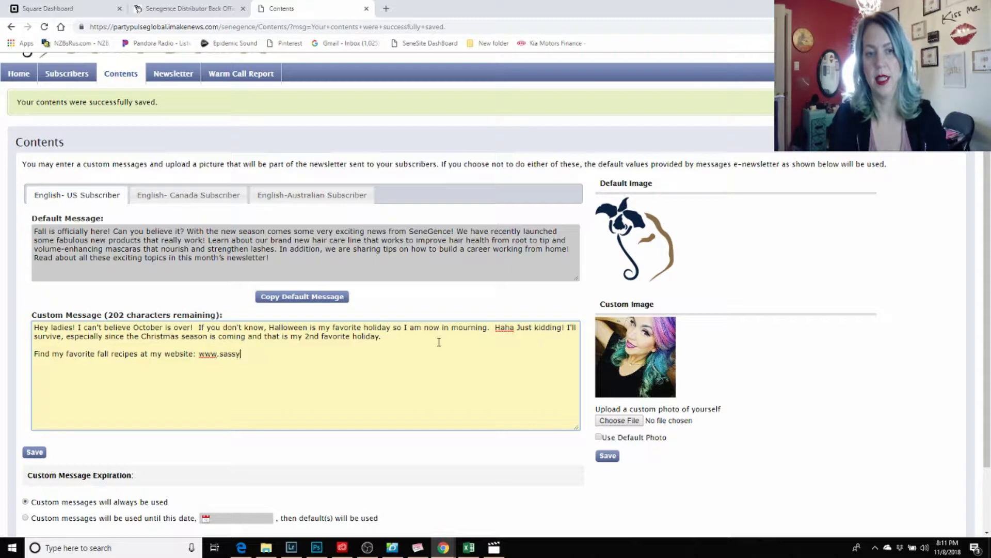
pyautogui.write('kassi.com')
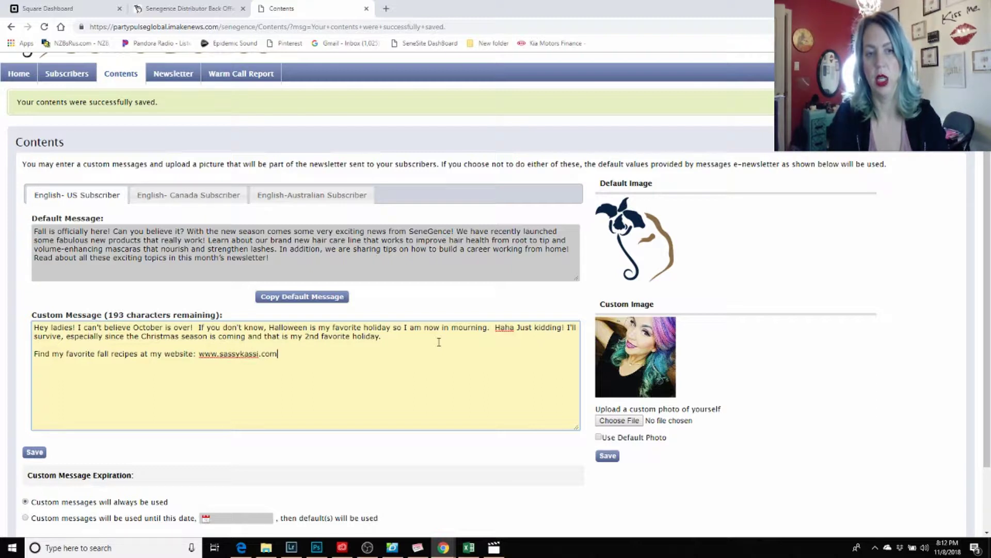
pyautogui.press('Return')
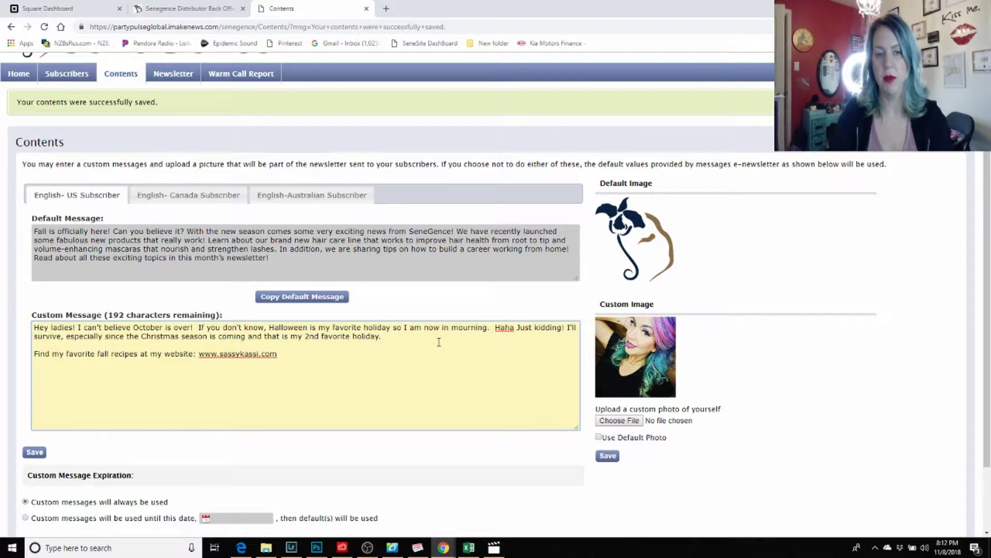
# Review the custom message for English-US subscribers and examine its expiration options, including the use-until date field.
pyautogui.click(401, 338)
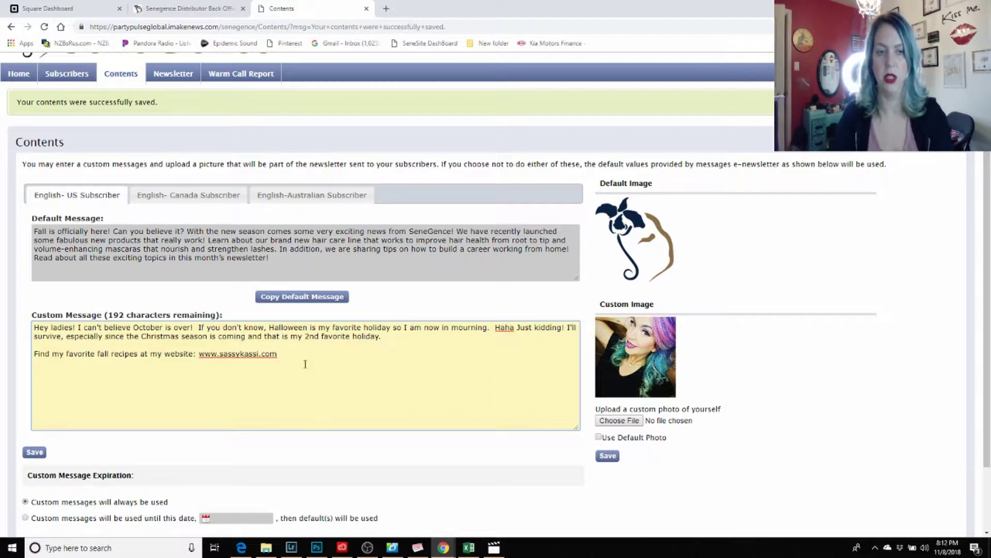
pyautogui.scroll(-1, 269, 360)
pyautogui.scroll(-1, 254, 367)
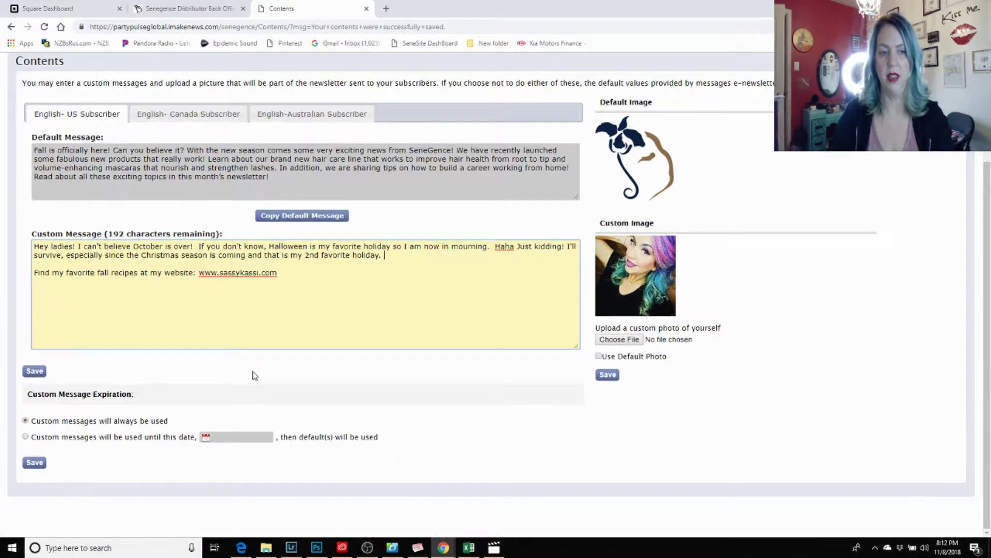
pyautogui.click(31, 372)
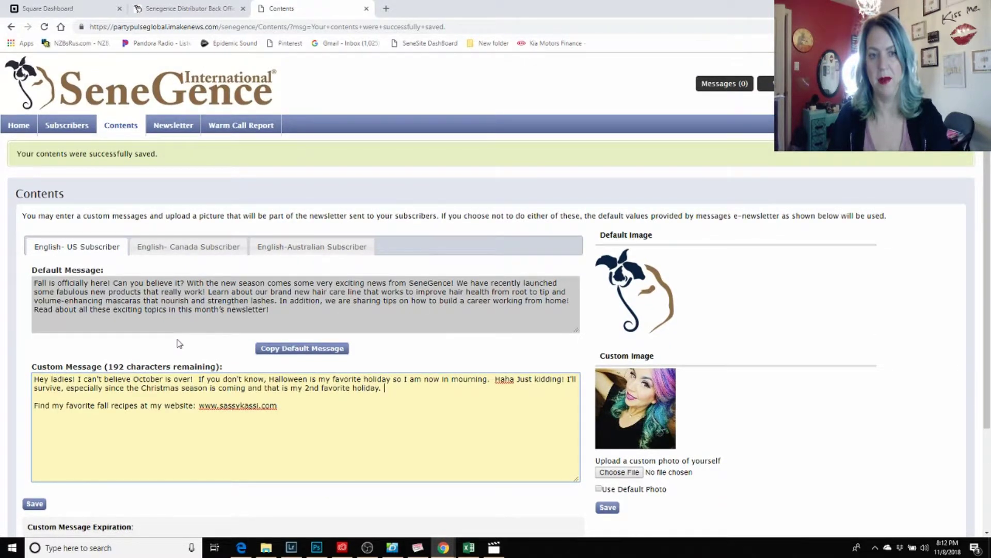
pyautogui.scroll(-1, 179, 343)
pyautogui.scroll(-1, 179, 345)
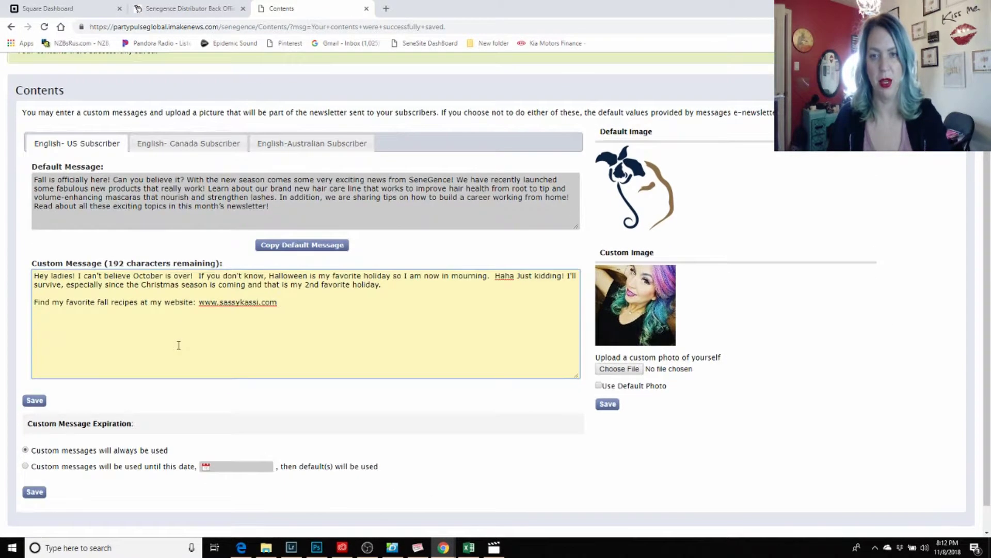
pyautogui.scroll(-1, 180, 341)
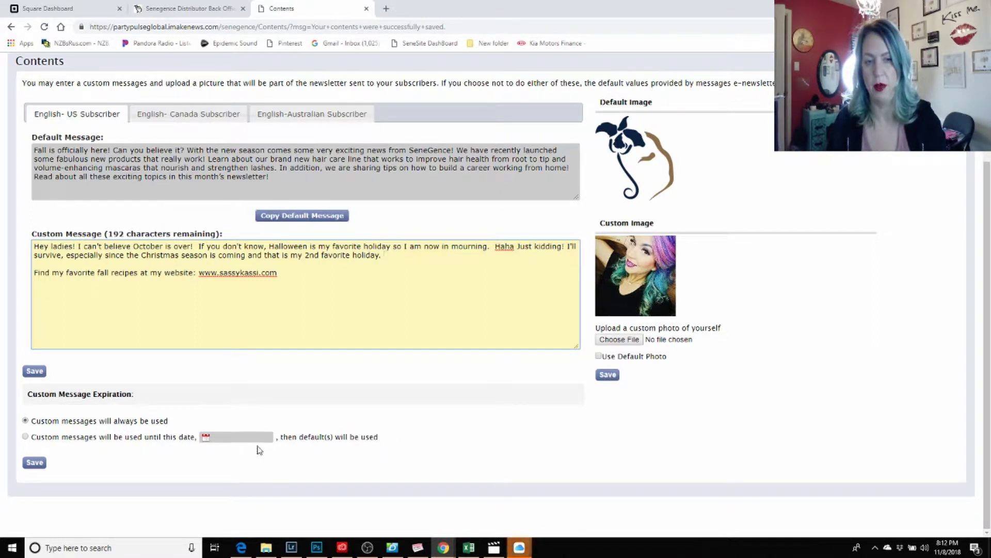
pyautogui.click(207, 442)
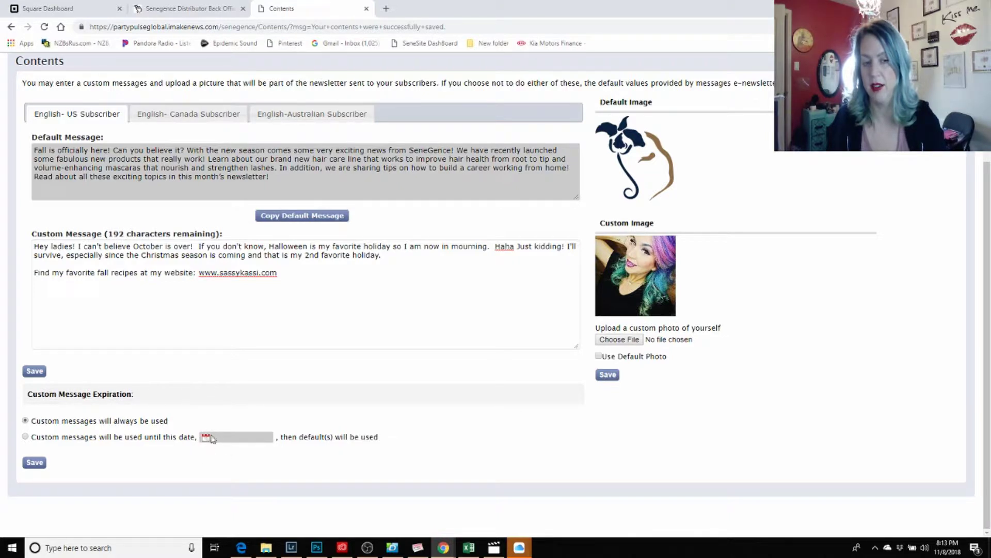
pyautogui.click(414, 260)
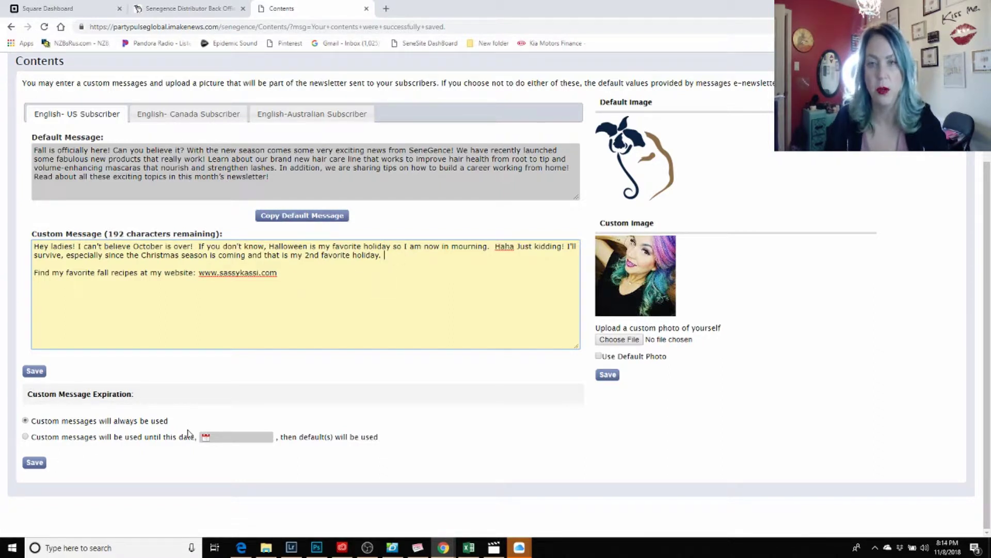
pyautogui.scroll(3, 187, 433)
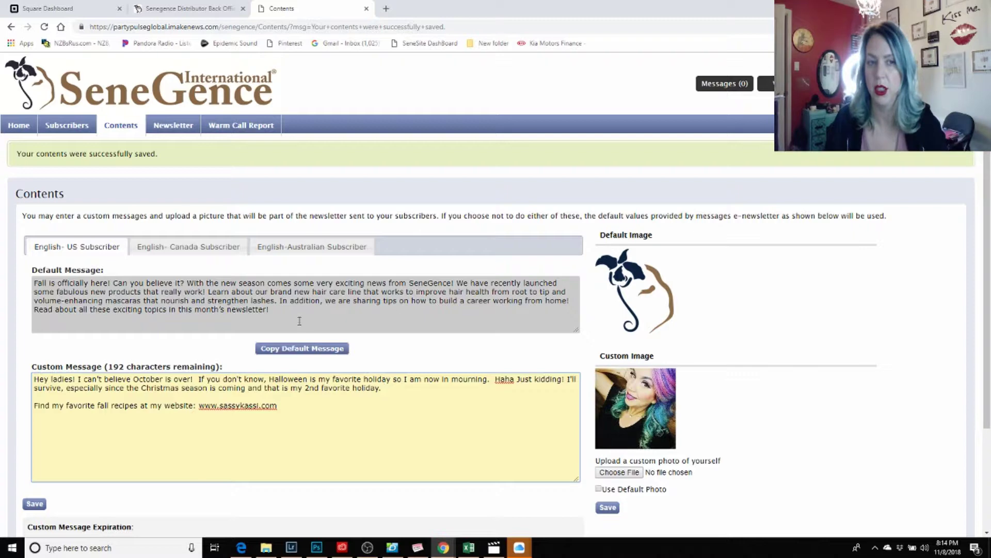
pyautogui.scroll(-1, 299, 322)
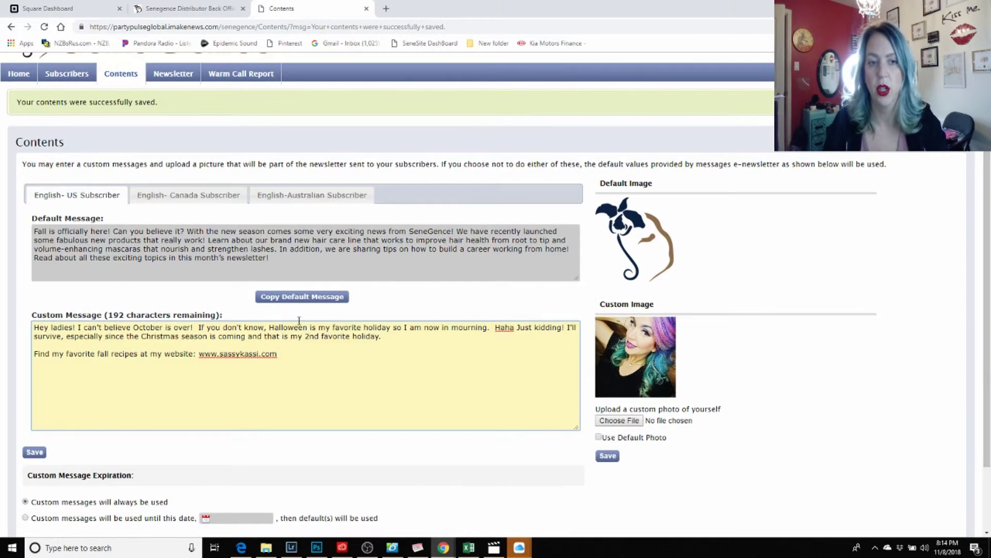
pyautogui.scroll(-1, 299, 322)
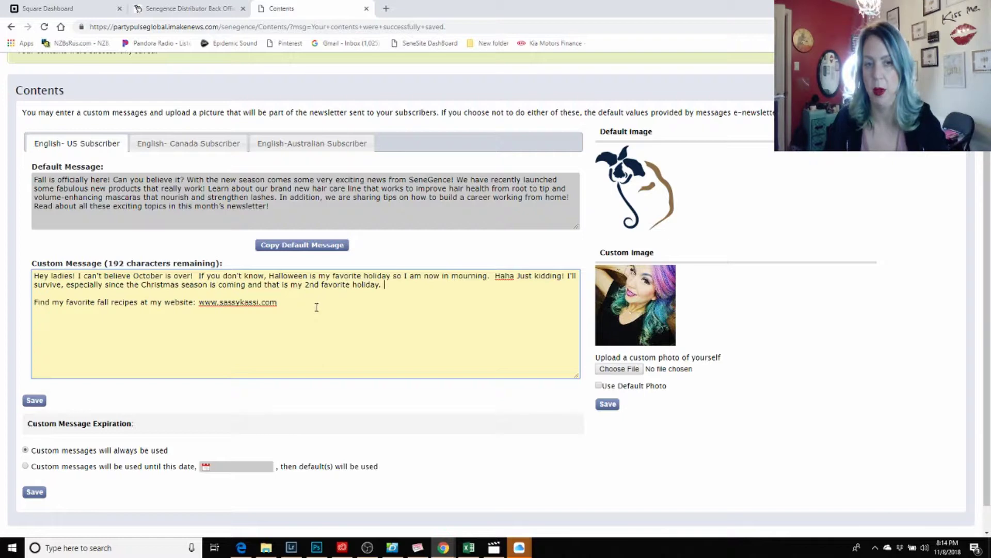
pyautogui.scroll(2, 315, 307)
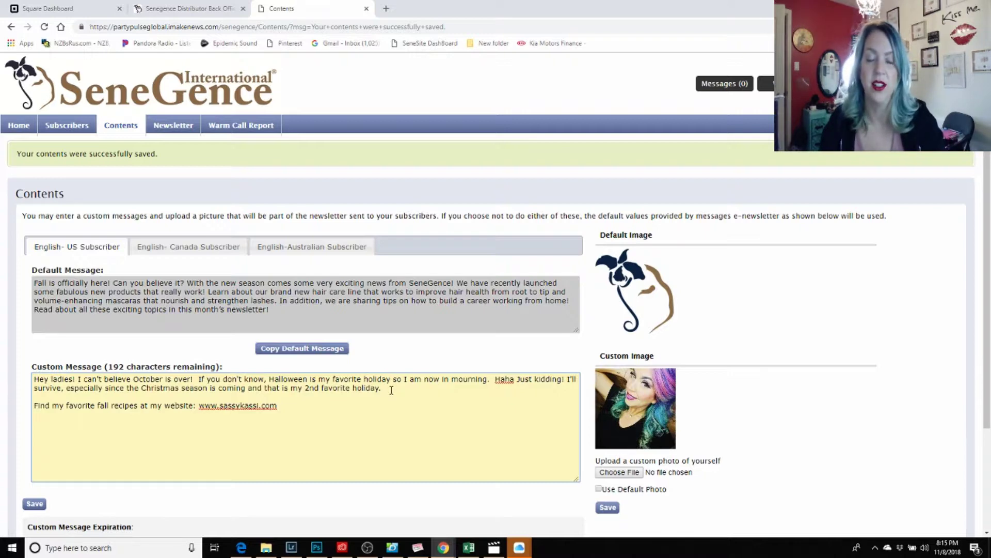
# Rewrite the custom message around Thanksgiving recipes, inviting customers to share theirs in the Facebook group for the Nov customer appreciation giveaway or visit sassykassi.com.
pyautogui.click(419, 394)
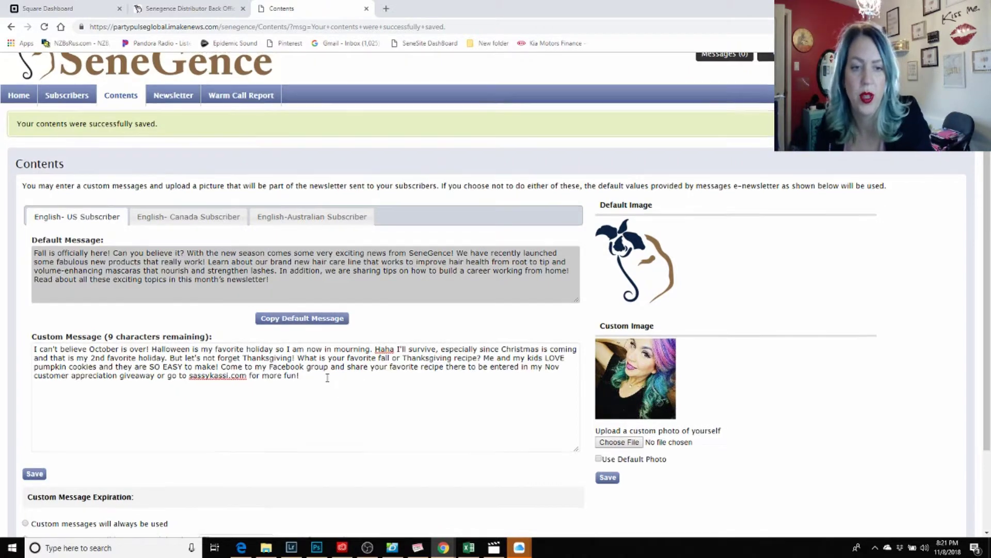
# Try the option to always use custom messages, decline its confirmation, and save the expiration setting with the use-until date 11/30/2018.
pyautogui.scroll(-1, 327, 383)
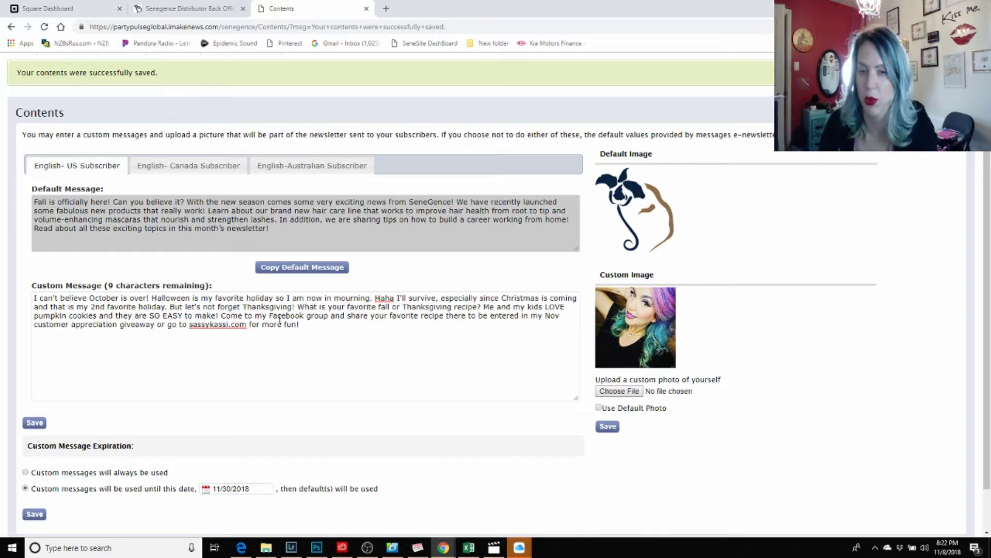
pyautogui.scroll(-1, 321, 324)
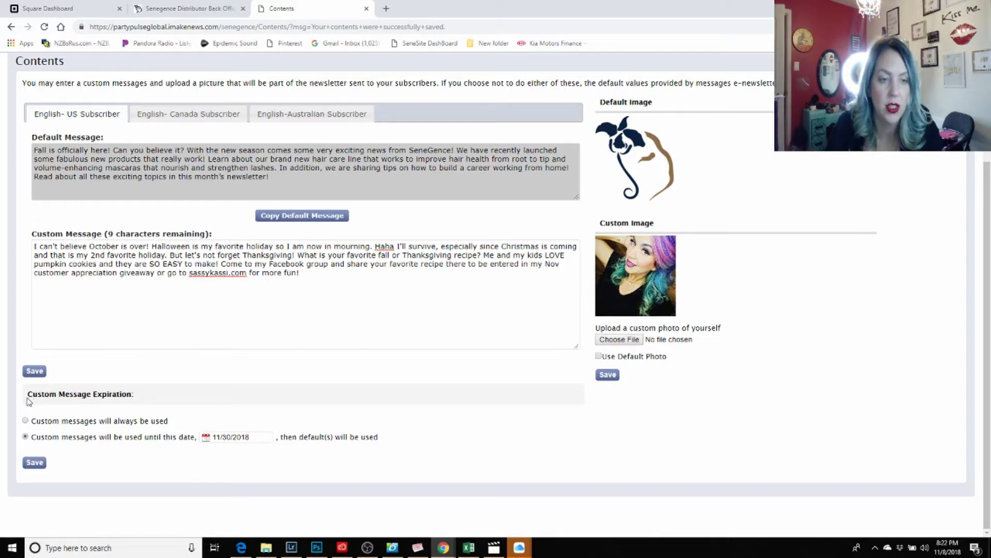
pyautogui.click(25, 420)
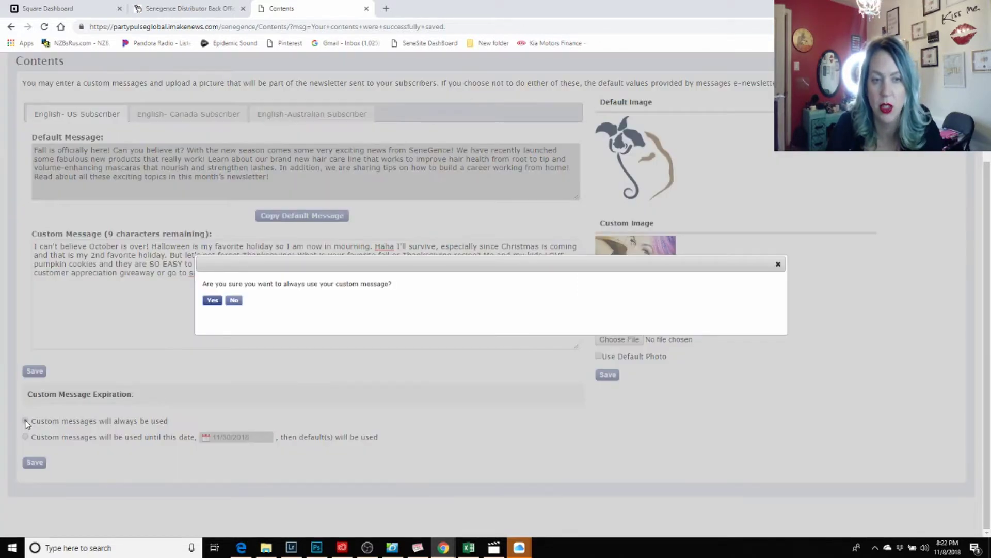
pyautogui.click(233, 301)
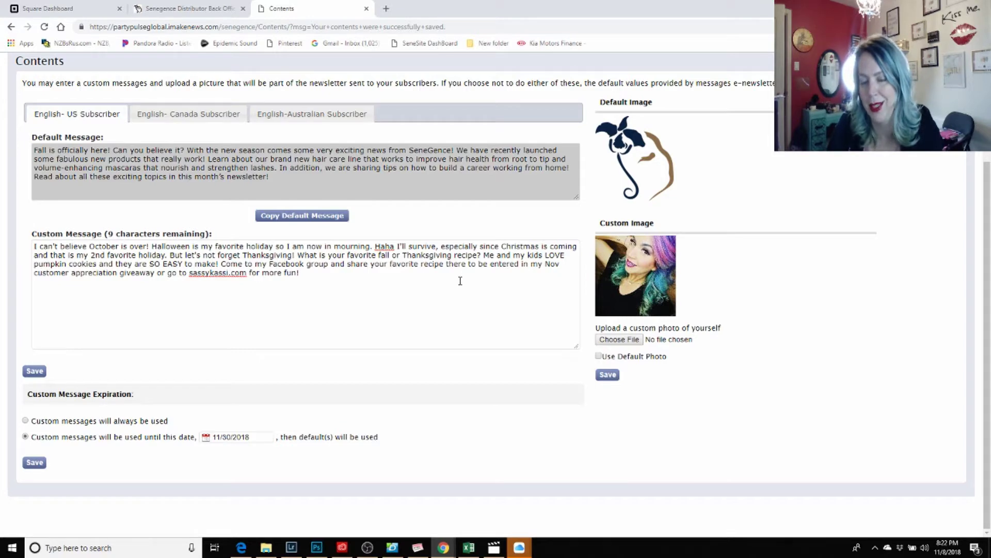
pyautogui.click(36, 463)
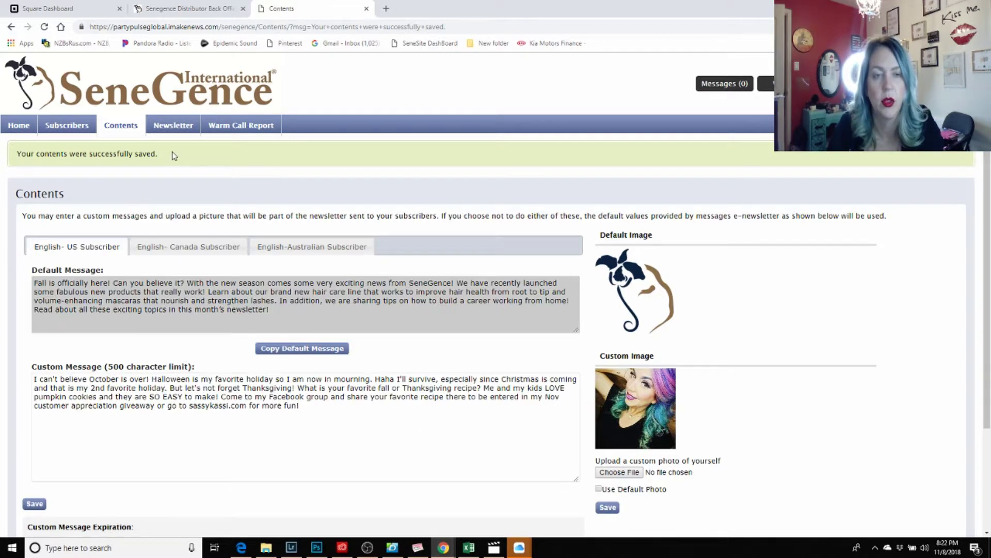
# Open the last English-US newsletter mailing and review the custom photo, contact details, custom message and article teasers.
pyautogui.click(182, 129)
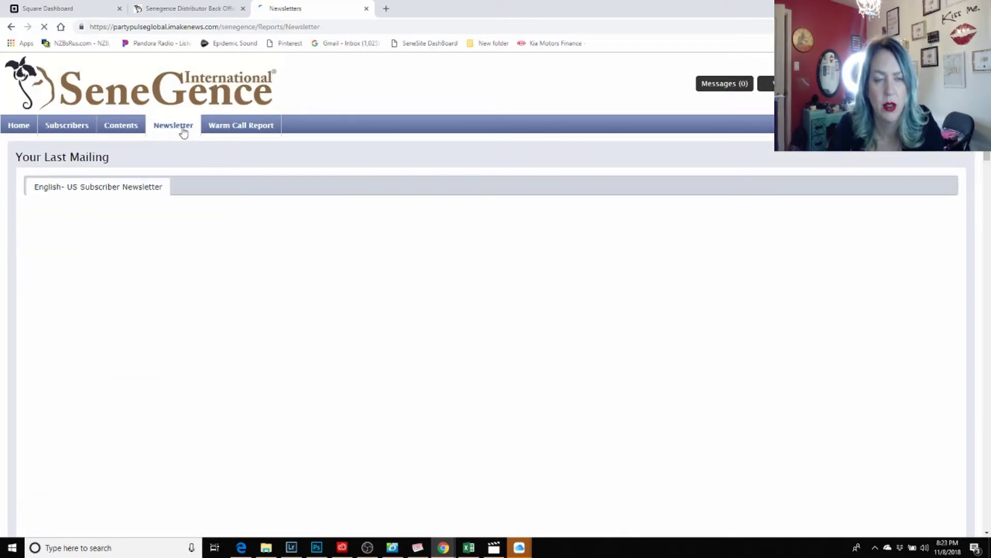
pyautogui.scroll(-1, 408, 261)
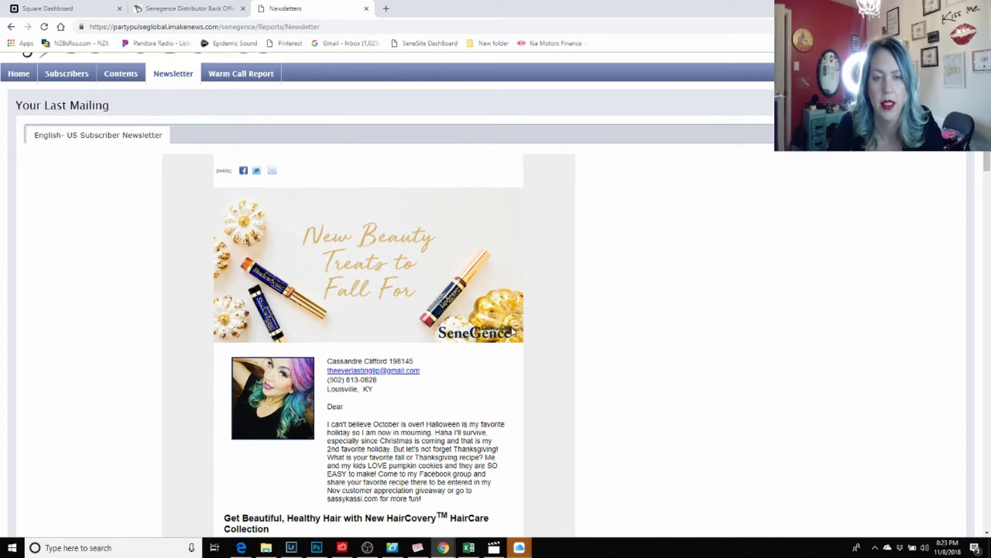
pyautogui.scroll(-1, 513, 331)
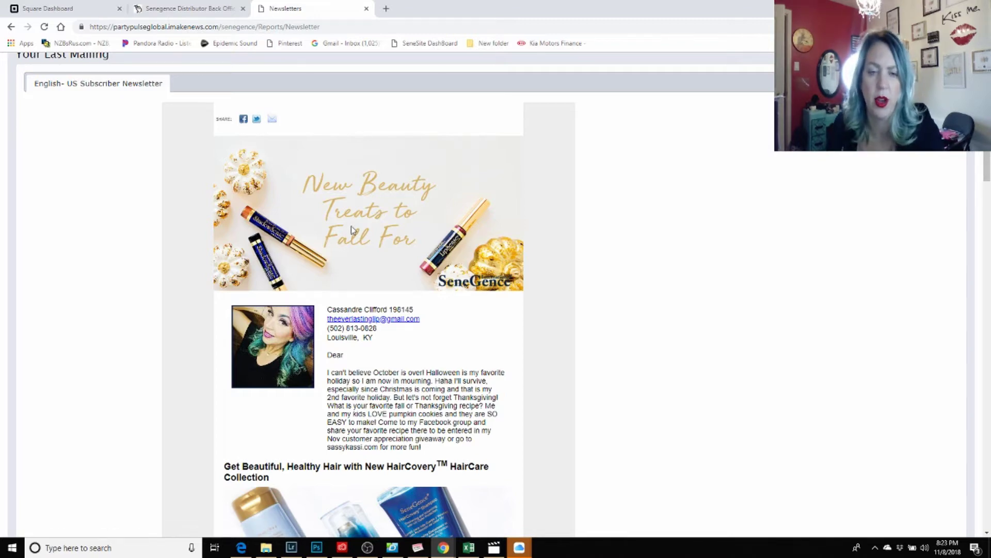
pyautogui.scroll(-4, 351, 229)
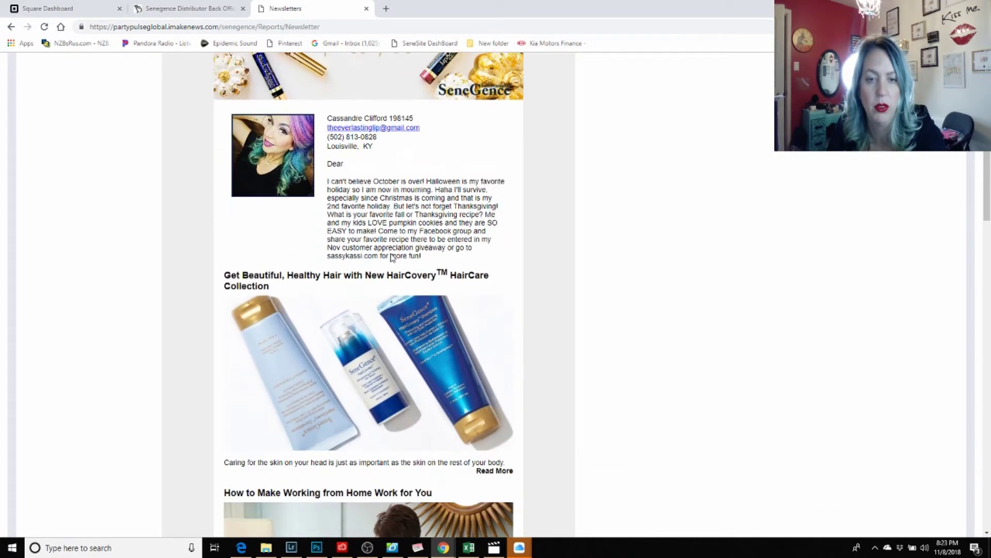
pyautogui.scroll(-5, 392, 257)
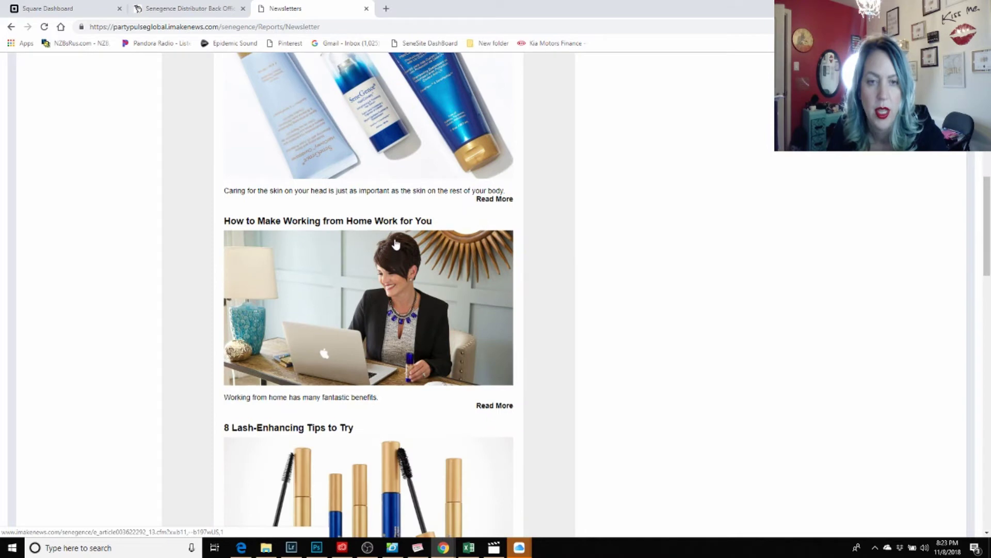
pyautogui.scroll(9, 396, 244)
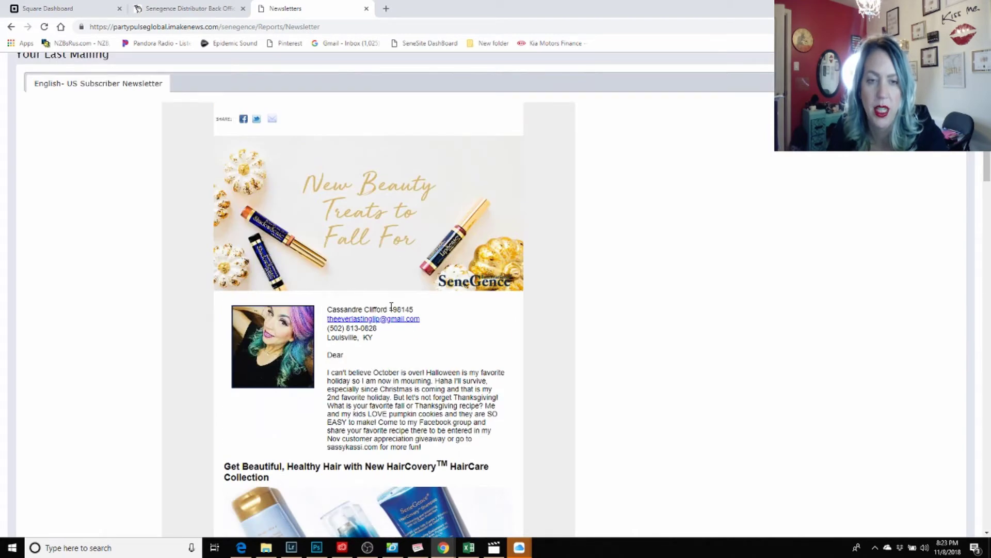
pyautogui.scroll(-1, 392, 309)
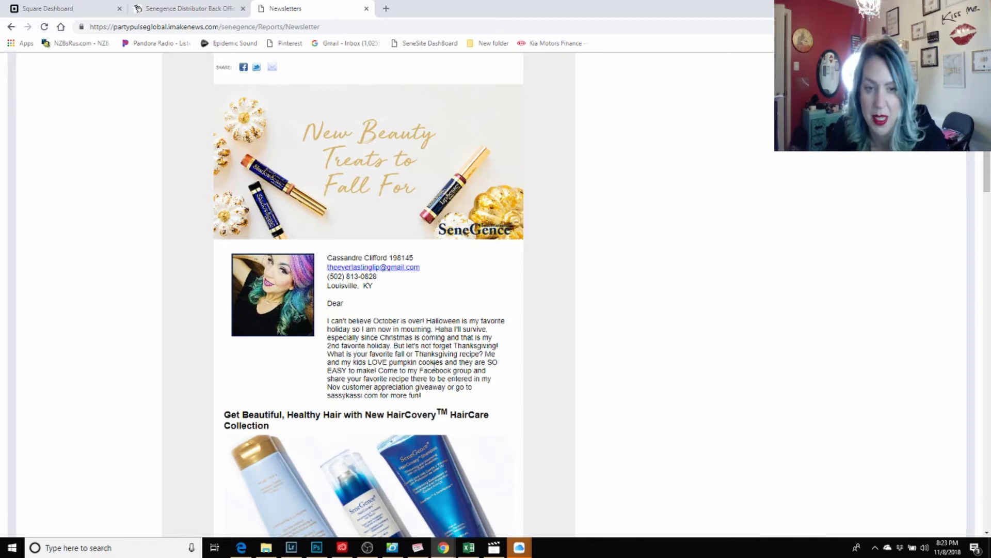
pyautogui.scroll(-1, 433, 367)
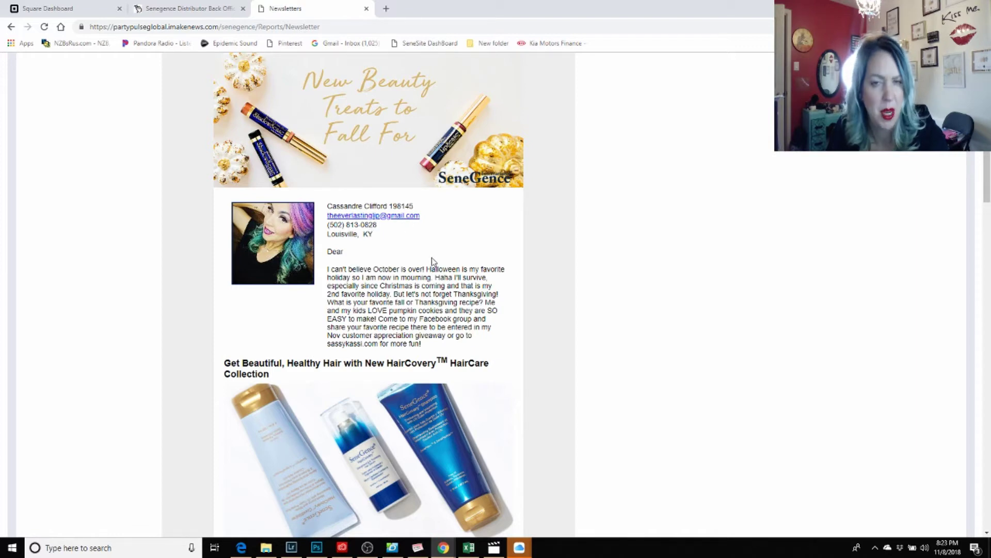
pyautogui.scroll(-12, 432, 261)
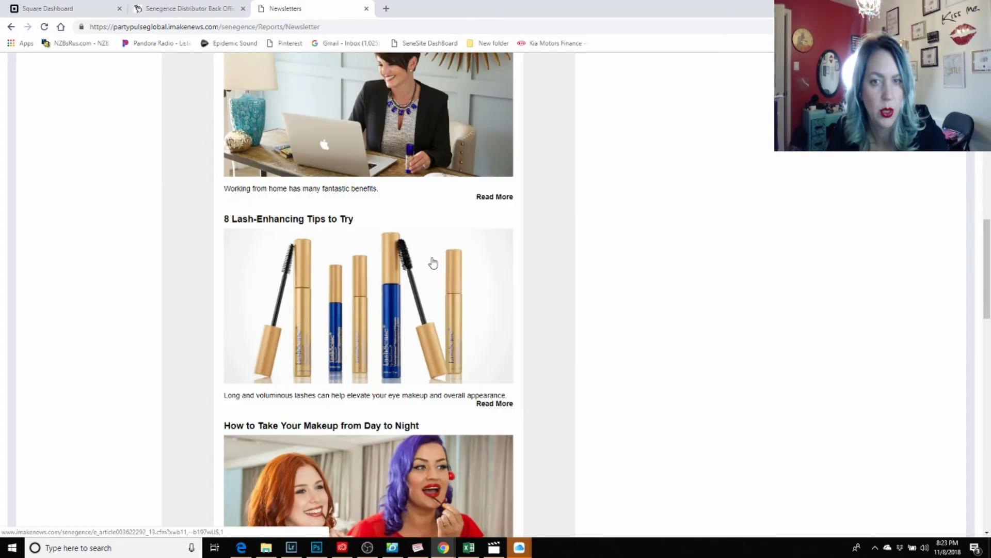
pyautogui.scroll(8, 468, 235)
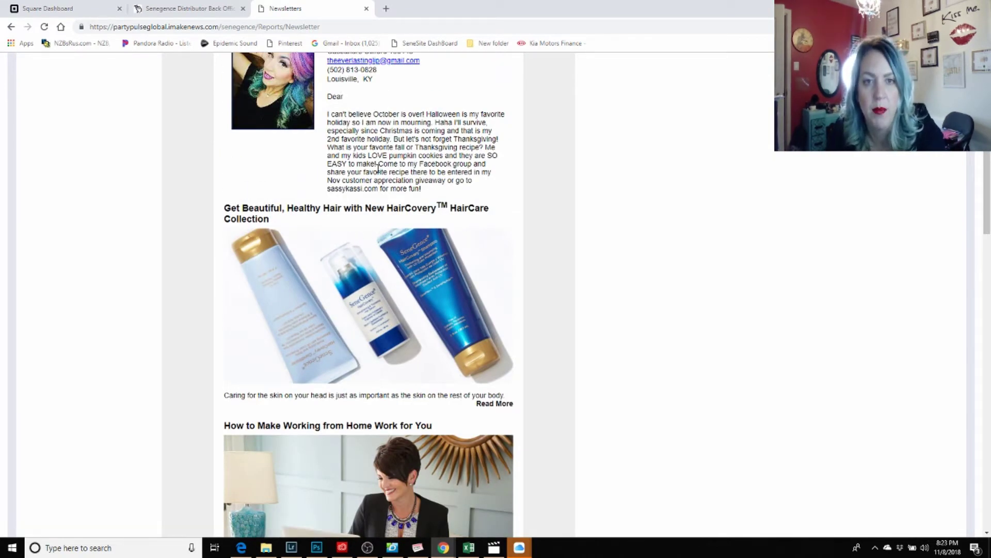
pyautogui.scroll(2, 382, 172)
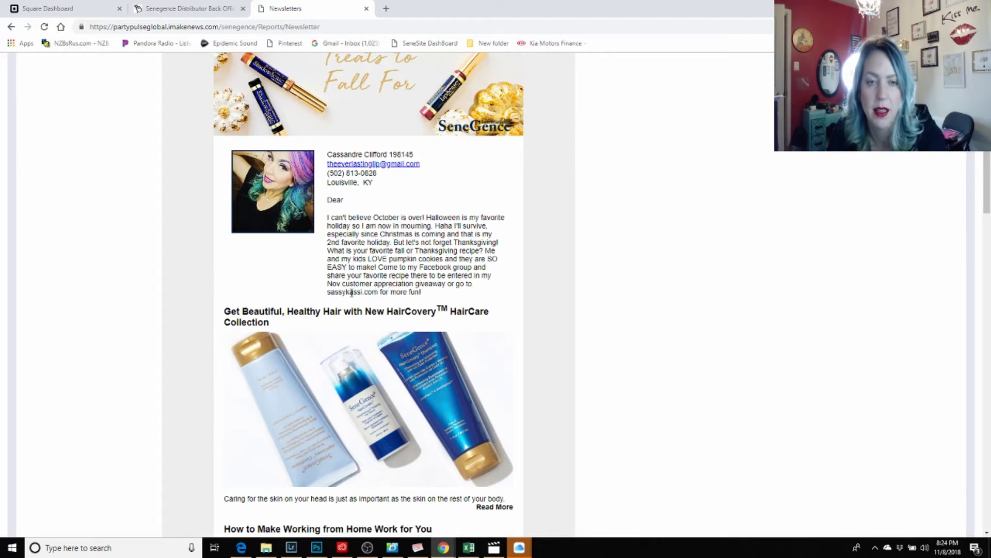
# Open the full HairCovery HairCare Collection article, skim its content, and return to the newsletter.
pyautogui.scroll(-1, 368, 296)
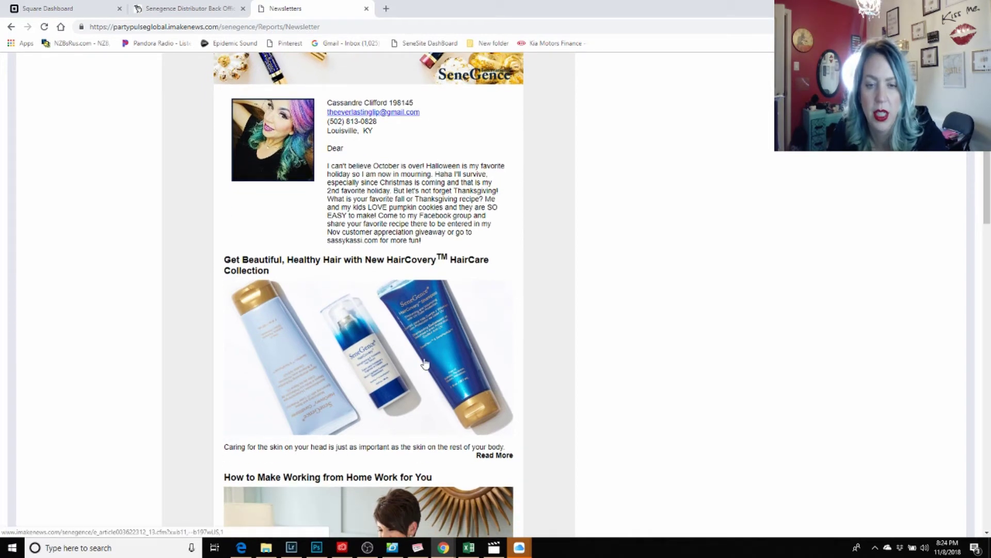
pyautogui.click(508, 458)
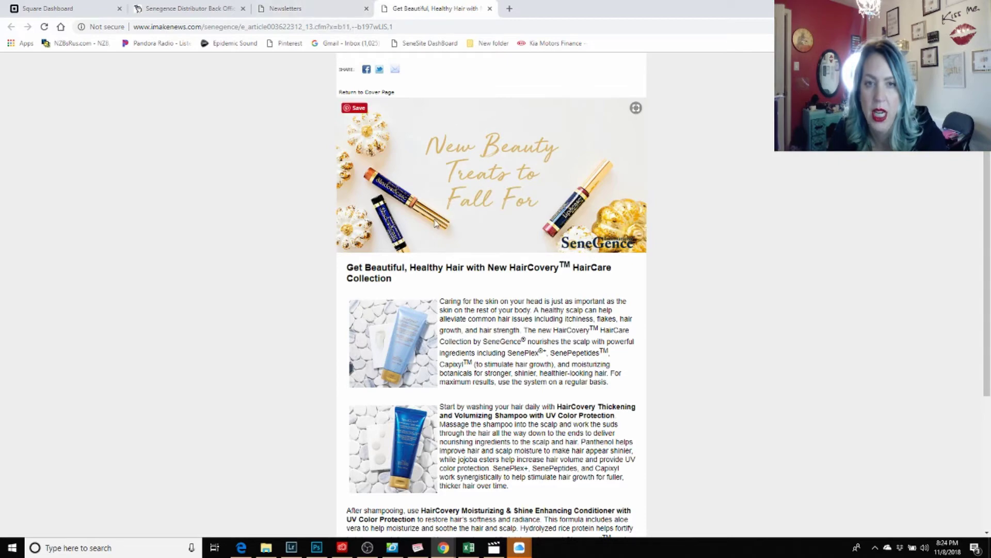
pyautogui.scroll(-2, 494, 260)
pyautogui.scroll(-2, 494, 261)
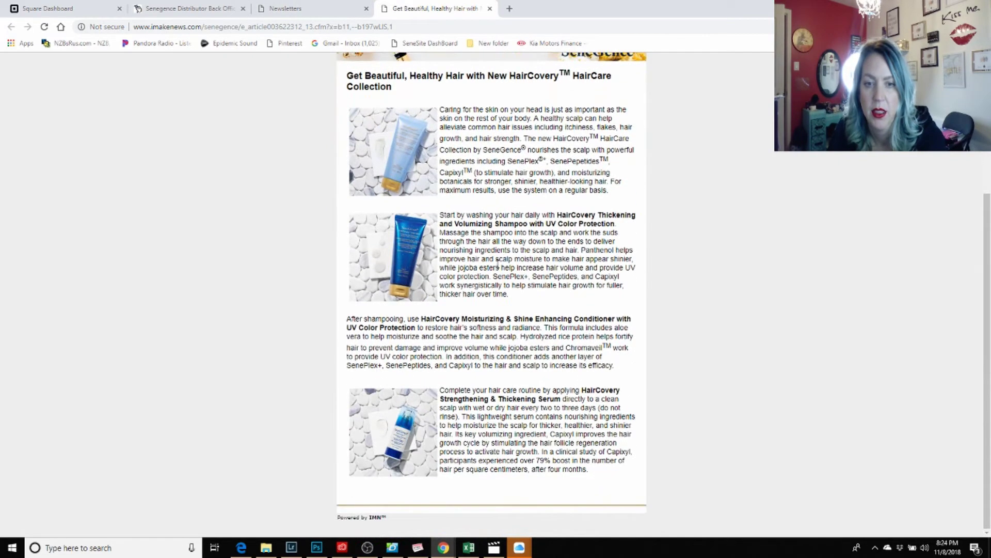
pyautogui.scroll(3, 497, 263)
pyautogui.scroll(-2, 484, 256)
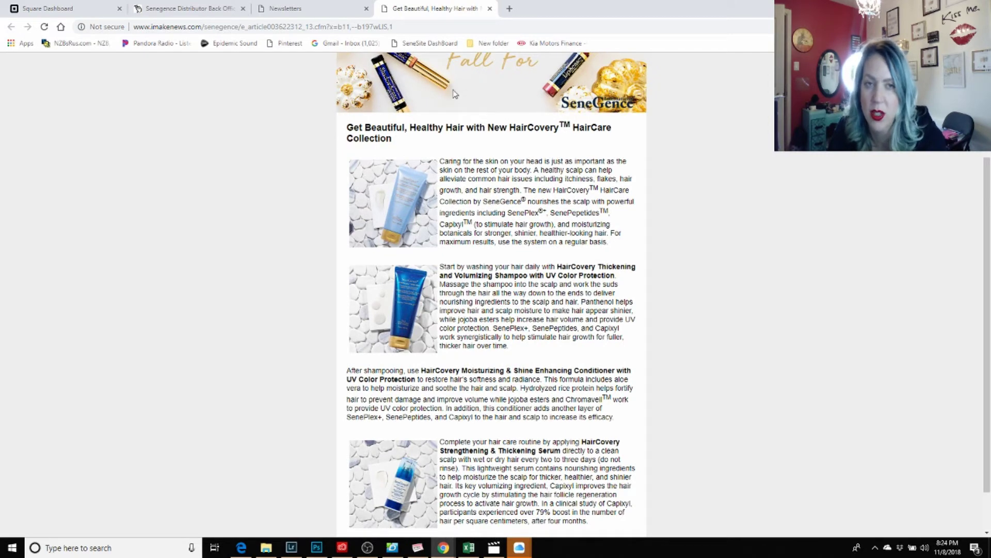
pyautogui.click(321, 13)
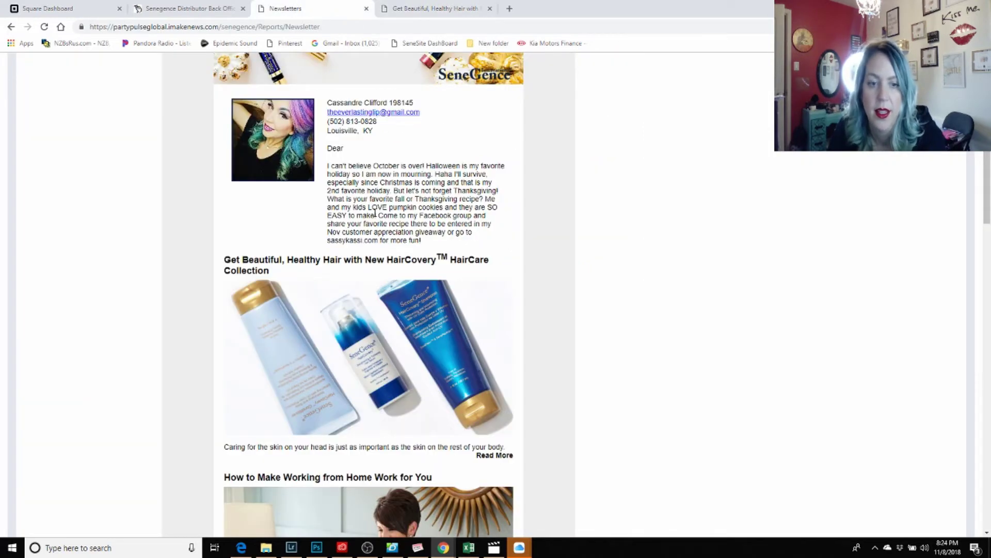
# Open the "How to Make Working from Home Work for You" article, skim it, and return to the newsletter.
pyautogui.scroll(-3, 378, 269)
pyautogui.scroll(-2, 379, 270)
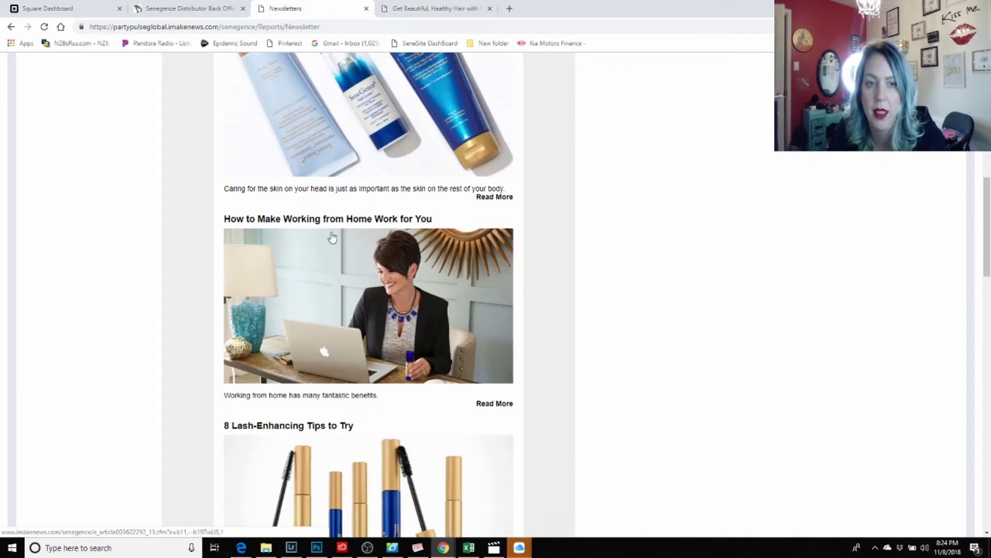
pyautogui.click(391, 281)
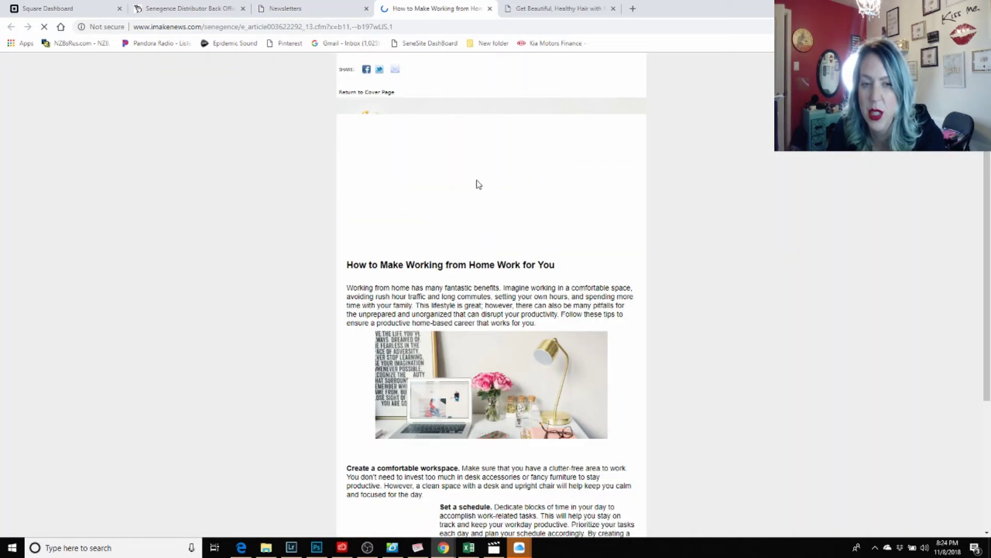
pyautogui.scroll(-3, 478, 185)
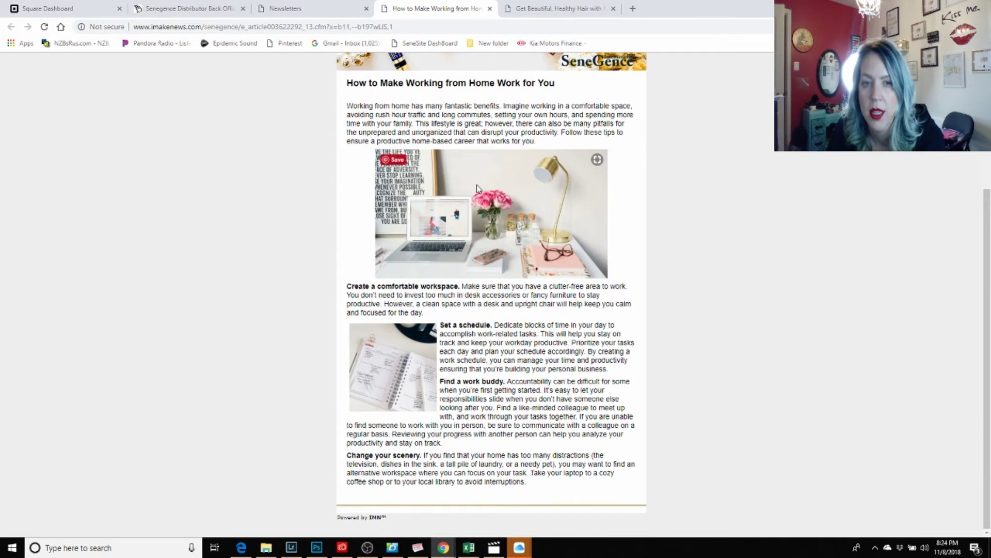
pyautogui.scroll(3, 476, 185)
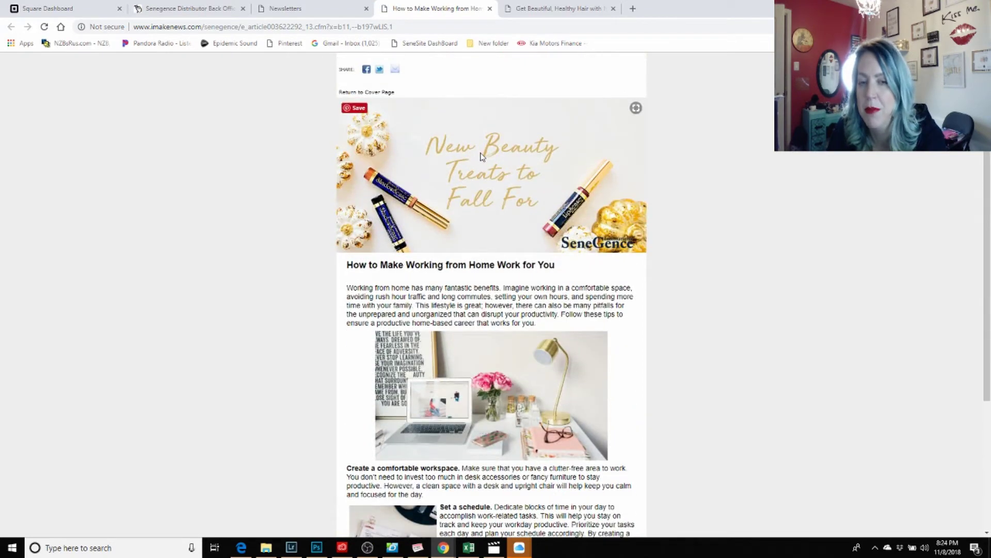
pyautogui.click(314, 12)
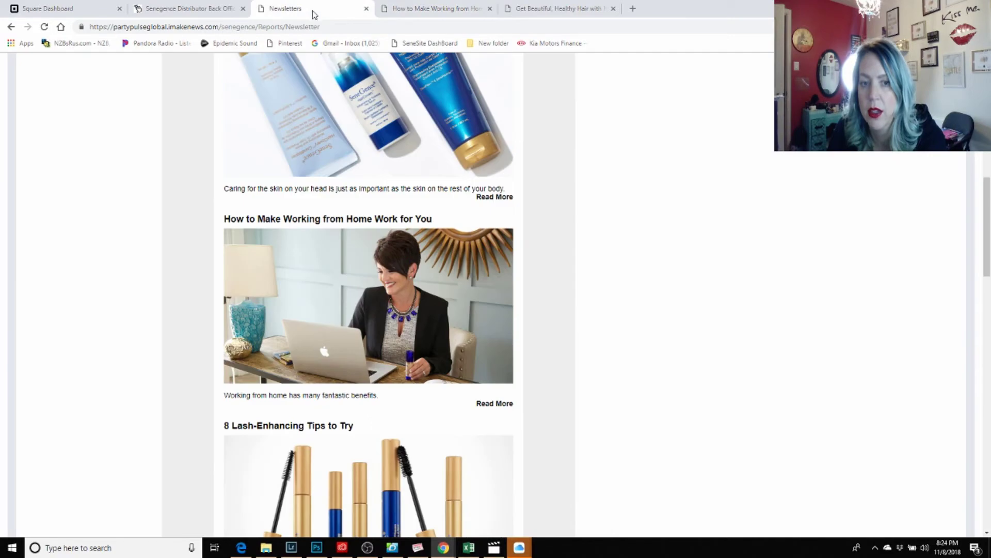
# Look over the remaining newsletter articles, open and skim "8 Lash-Enhancing Tips to Try", and return to the newsletter's final article.
pyautogui.scroll(4, 396, 207)
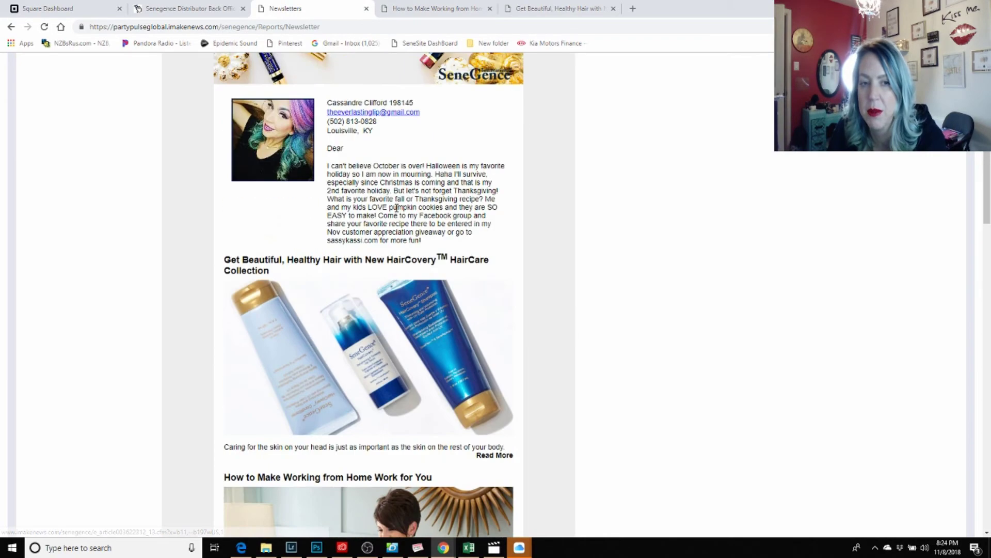
pyautogui.scroll(-12, 396, 207)
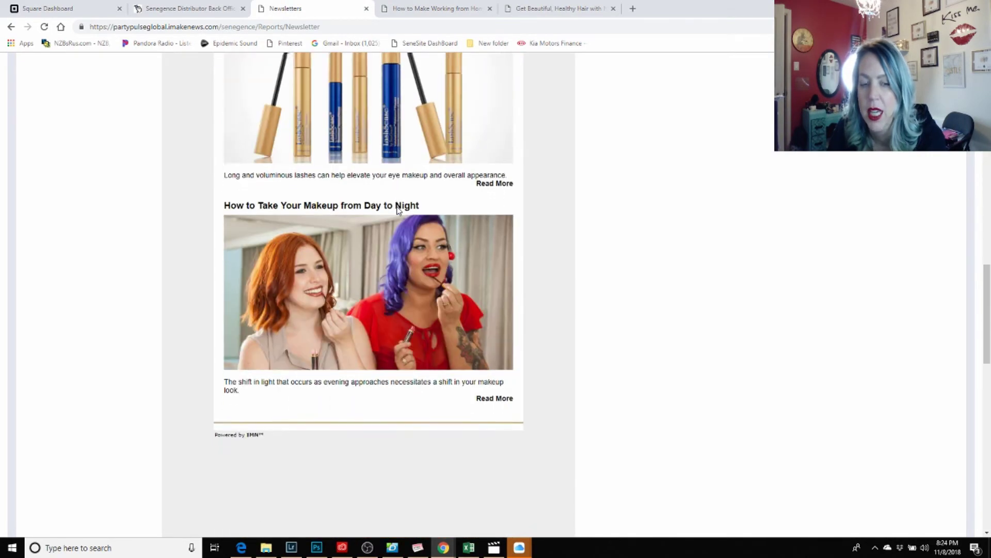
pyautogui.scroll(10, 397, 209)
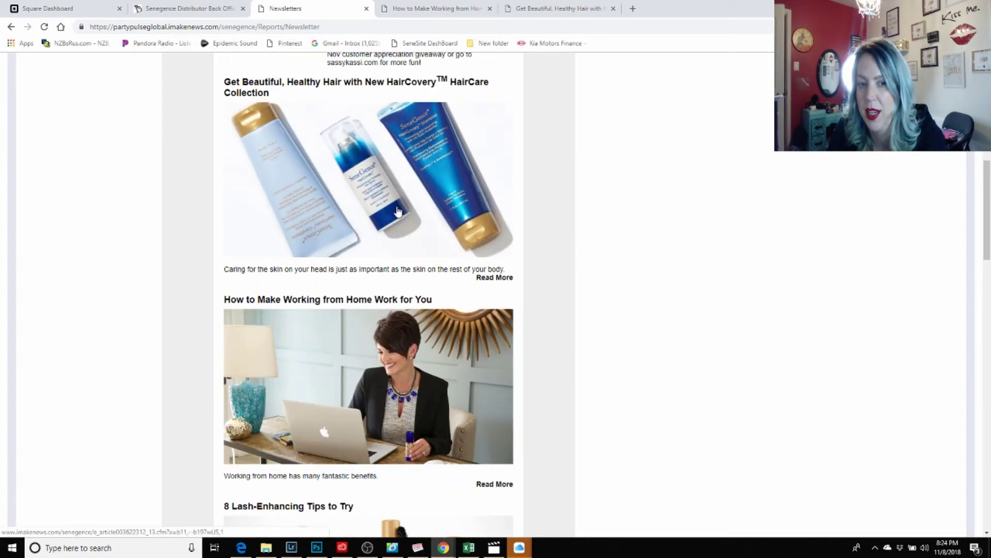
pyautogui.scroll(2, 398, 211)
pyautogui.scroll(-9, 401, 227)
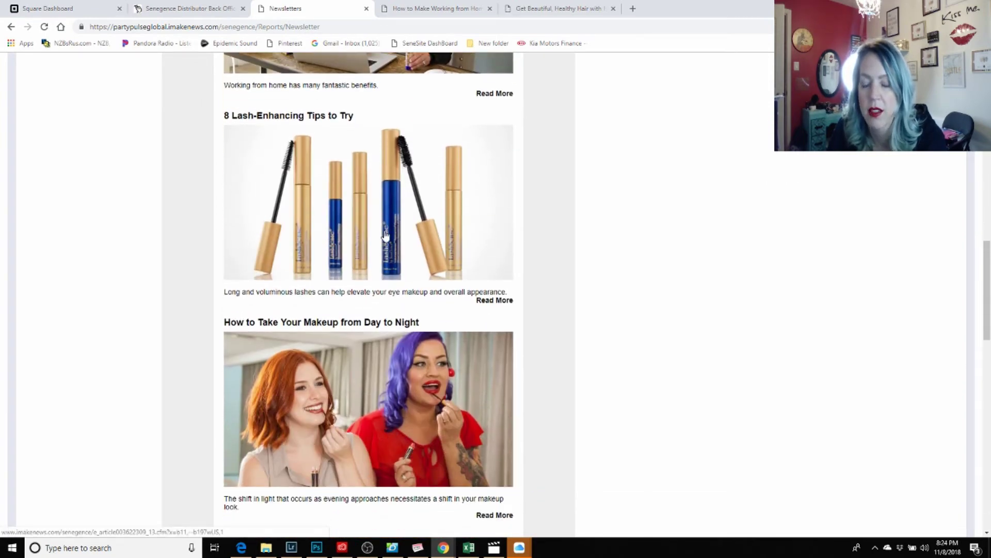
pyautogui.click(385, 235)
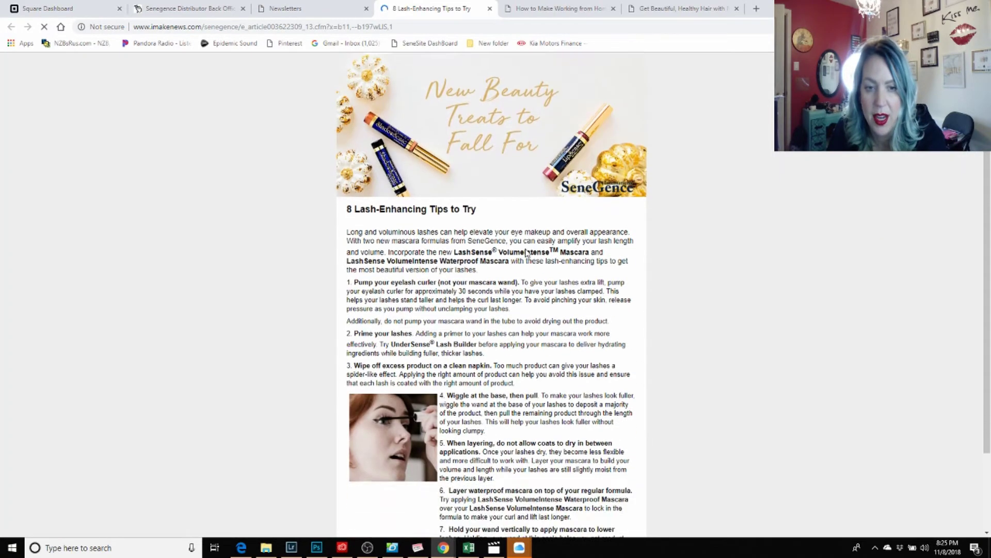
pyautogui.scroll(-2, 526, 253)
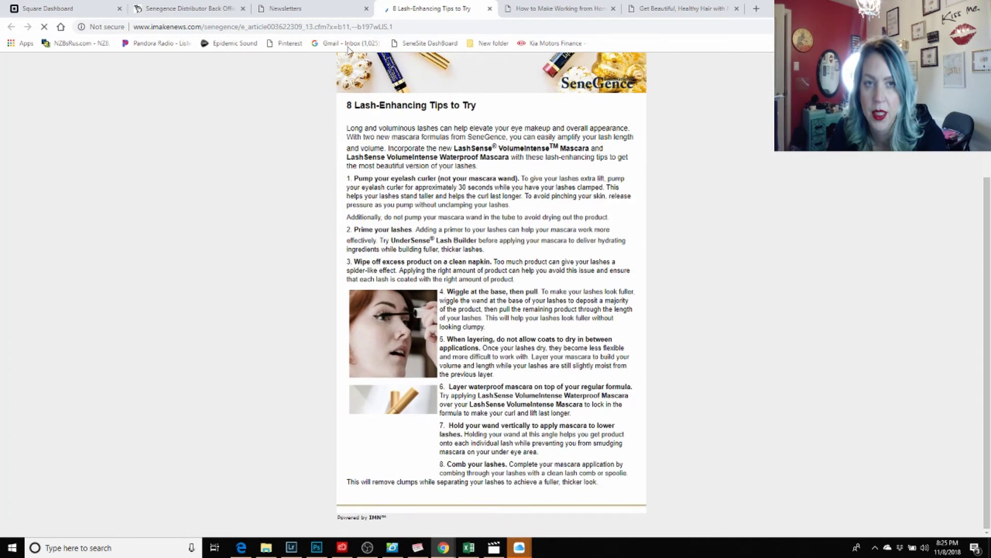
pyautogui.click(325, 11)
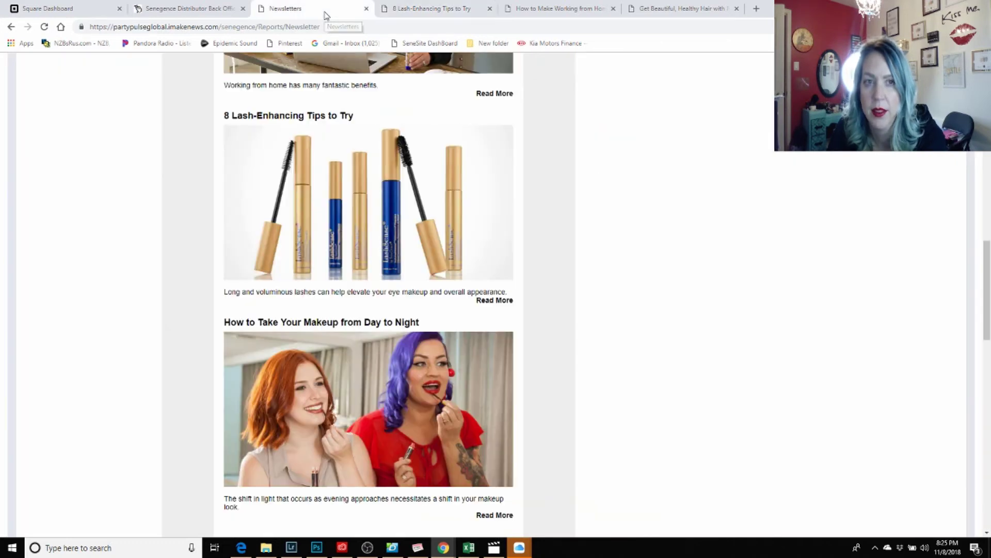
pyautogui.scroll(-3, 337, 272)
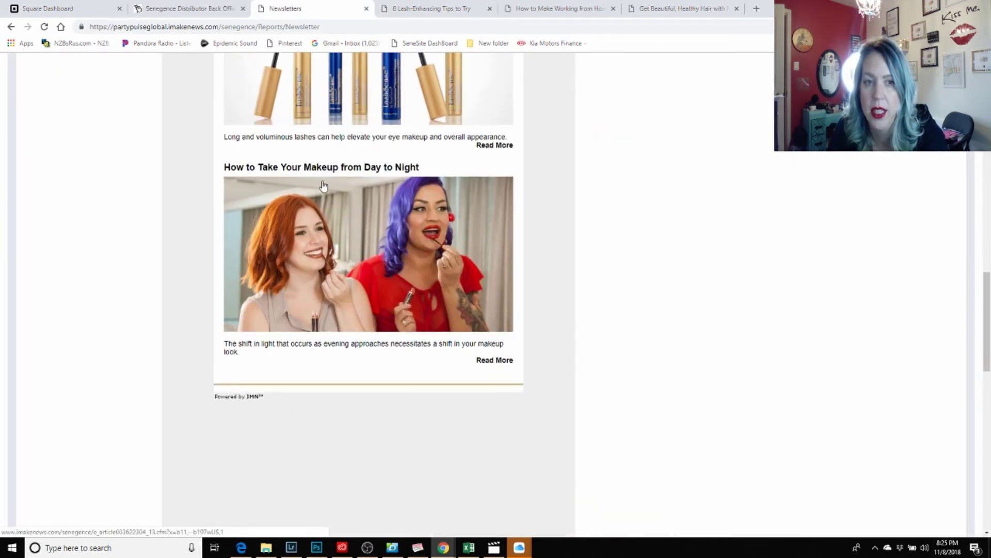
# Open the "How to Take Your Makeup from Day to Night" article, skim its tips, and return to the newsletter.
pyautogui.click(410, 266)
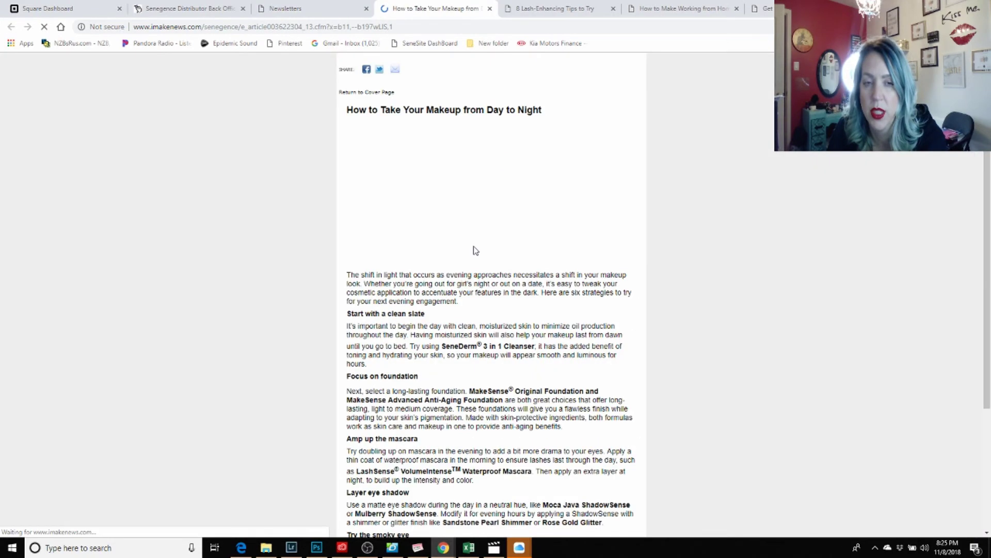
pyautogui.scroll(-1, 485, 236)
pyautogui.scroll(-1, 486, 236)
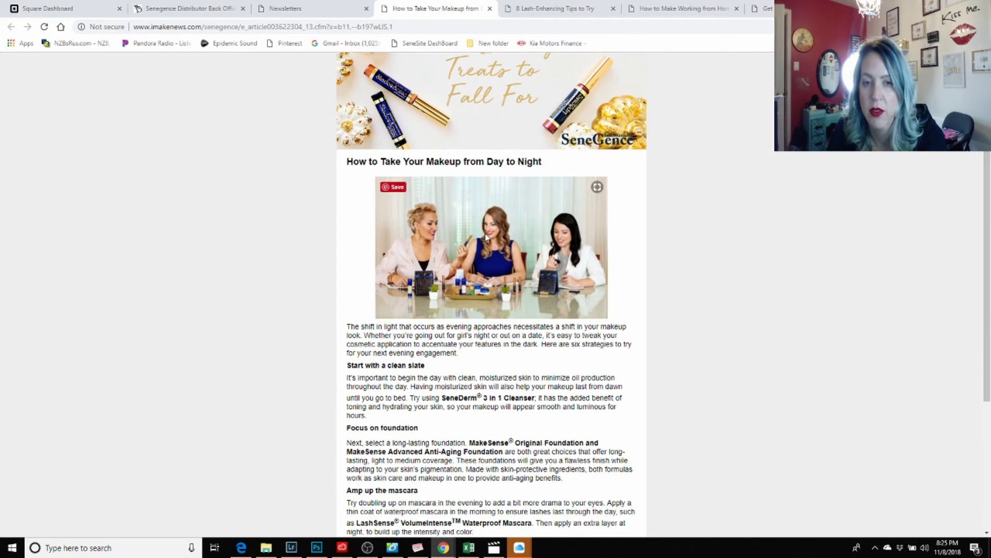
pyautogui.scroll(-1, 519, 236)
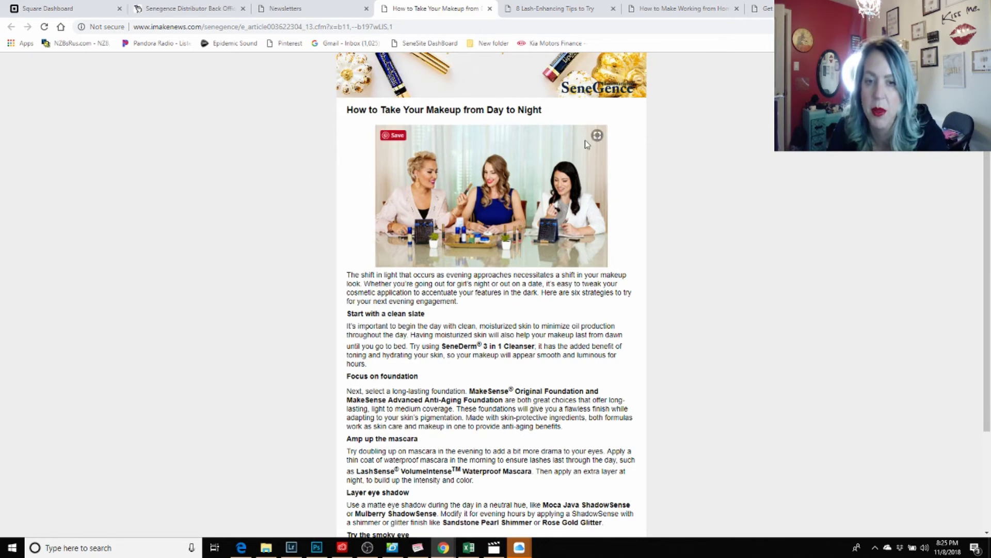
pyautogui.scroll(-3, 524, 161)
pyautogui.scroll(-1, 525, 161)
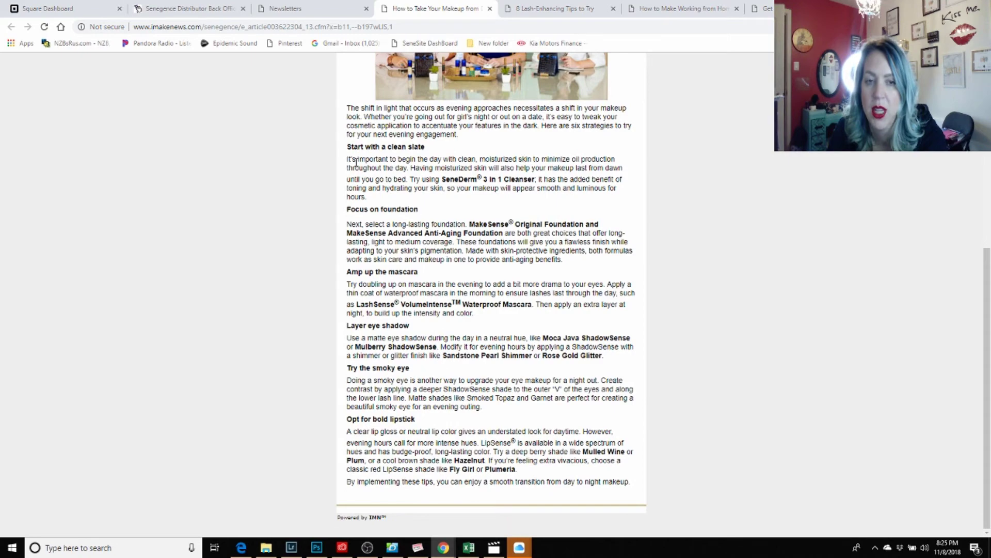
pyautogui.scroll(5, 479, 318)
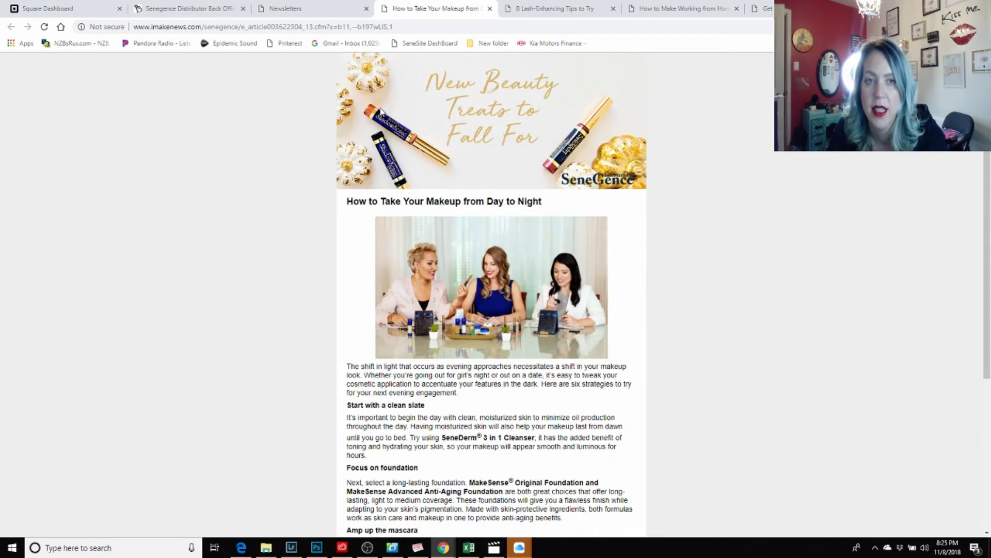
pyautogui.click(327, 15)
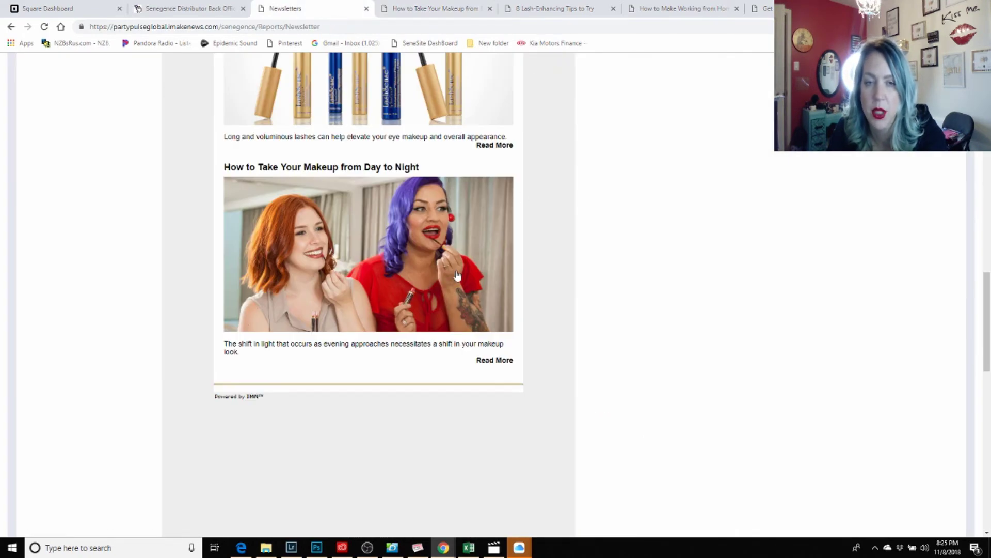
# Open the Warm Call Report and review the delivery, click and open statistics for the October 2018 issue.
pyautogui.scroll(5, 457, 275)
pyautogui.scroll(13, 457, 275)
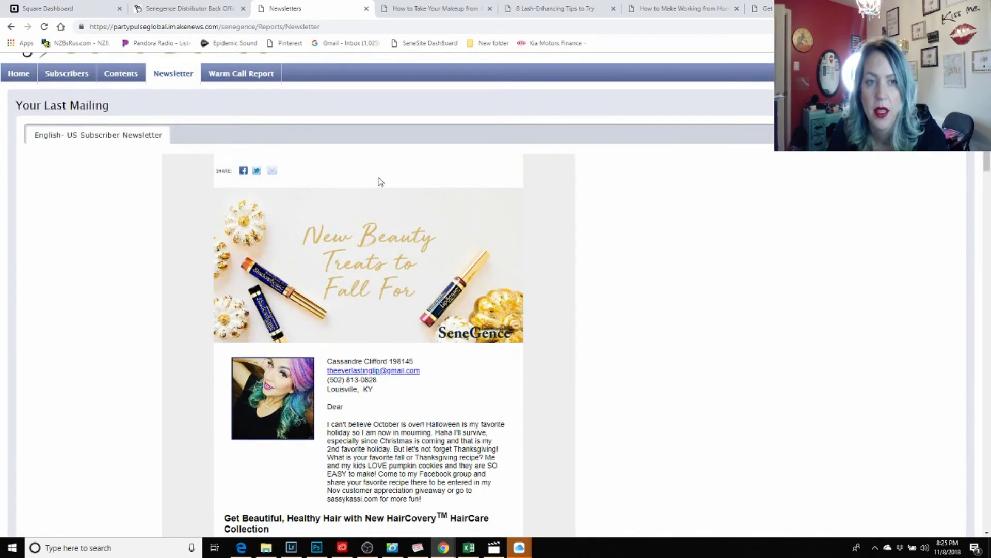
pyautogui.click(248, 80)
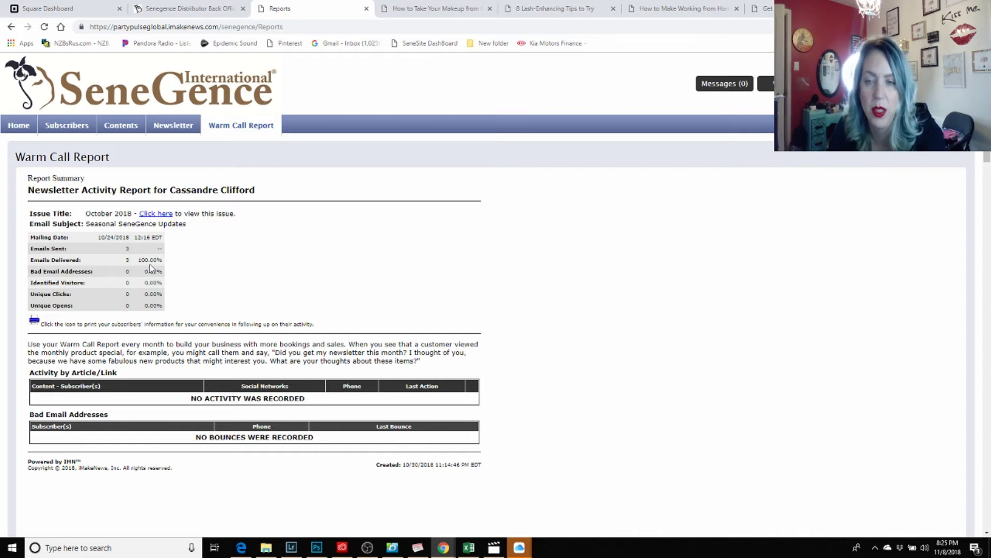
# Open the subscriber list and look over the active subscribers and the status filter options.
pyautogui.click(62, 134)
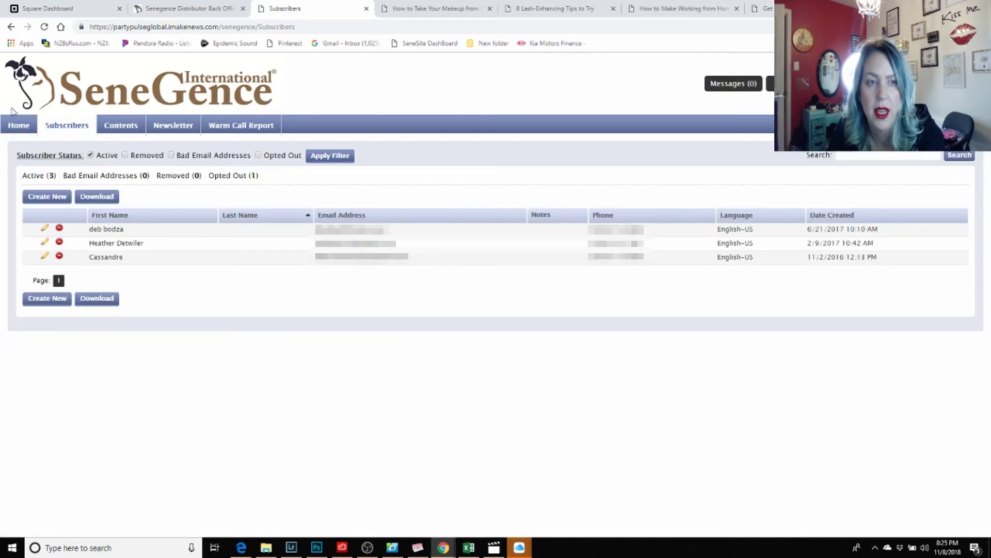
pyautogui.click(21, 128)
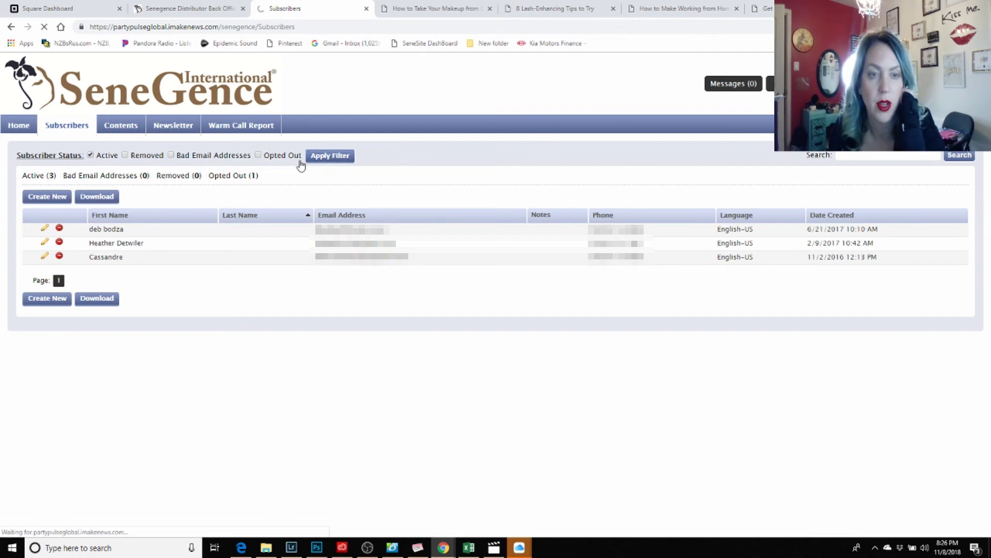
pyautogui.click(327, 165)
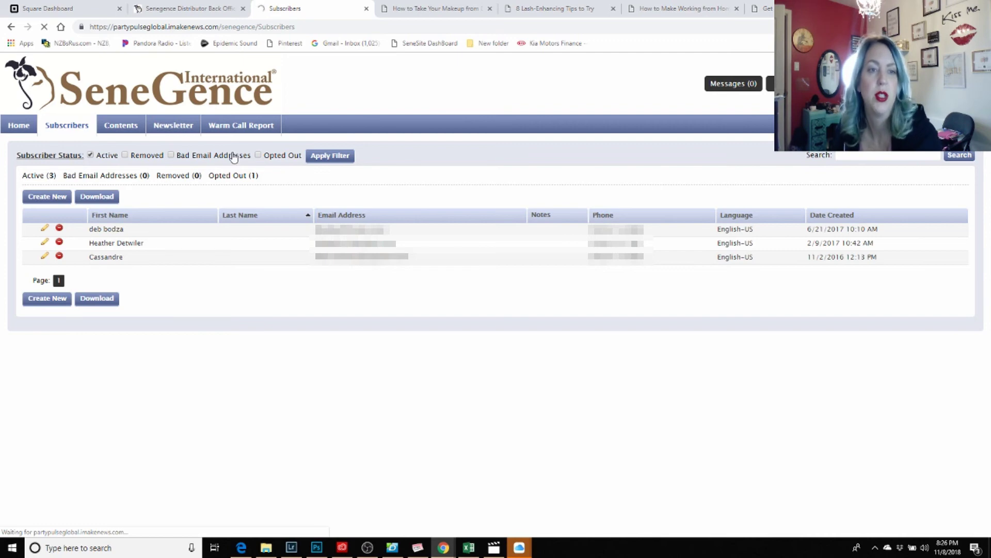
# Open the newsletter contents page and review the default message, custom message, custom photo and message expiration setting.
pyautogui.click(119, 126)
pyautogui.click(171, 129)
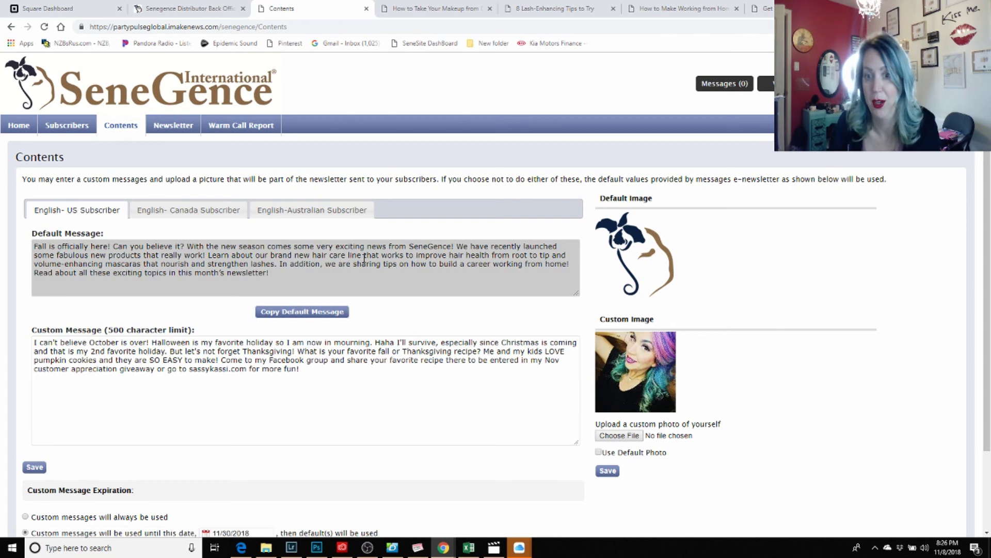
pyautogui.scroll(-2, 370, 282)
pyautogui.scroll(1, 373, 275)
pyautogui.scroll(1, 373, 275)
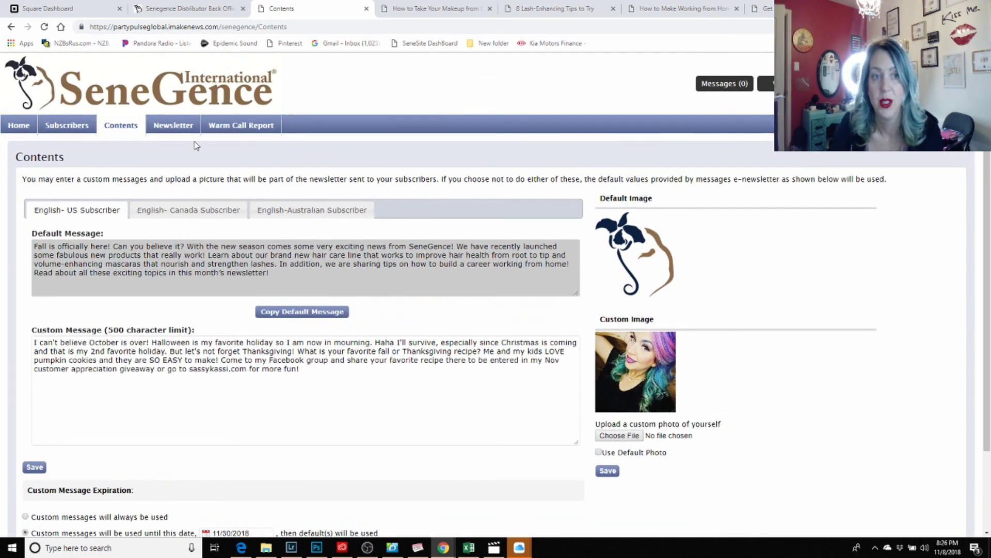
# Reopen the last mailing and look through its articles, ending at the custom photo and personal message.
pyautogui.click(178, 135)
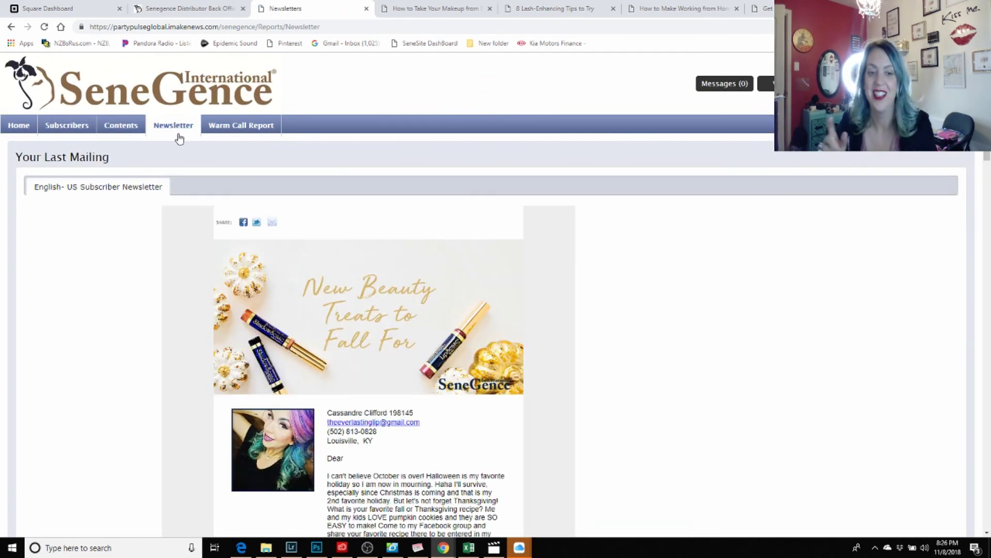
pyautogui.scroll(-15, 323, 205)
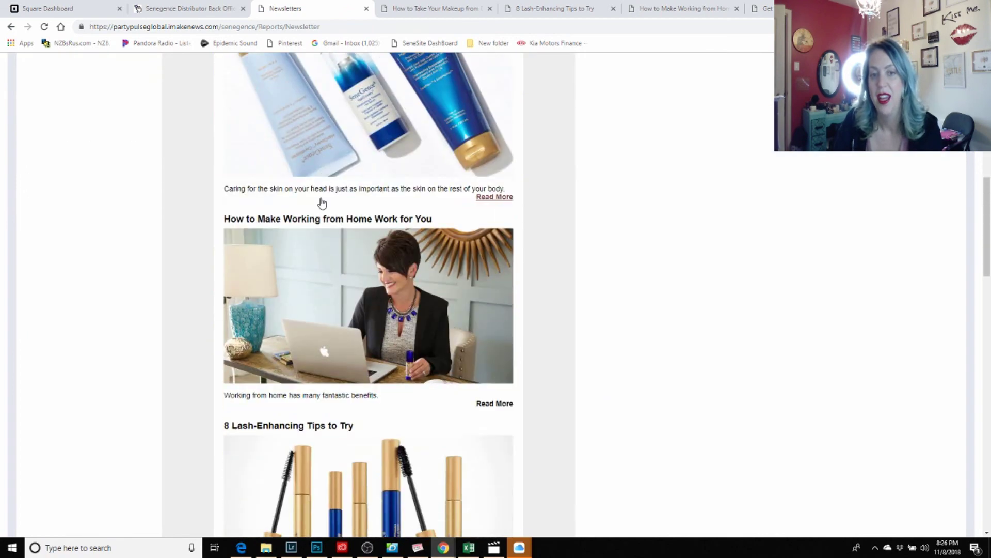
pyautogui.scroll(-7, 323, 205)
pyautogui.scroll(13, 321, 201)
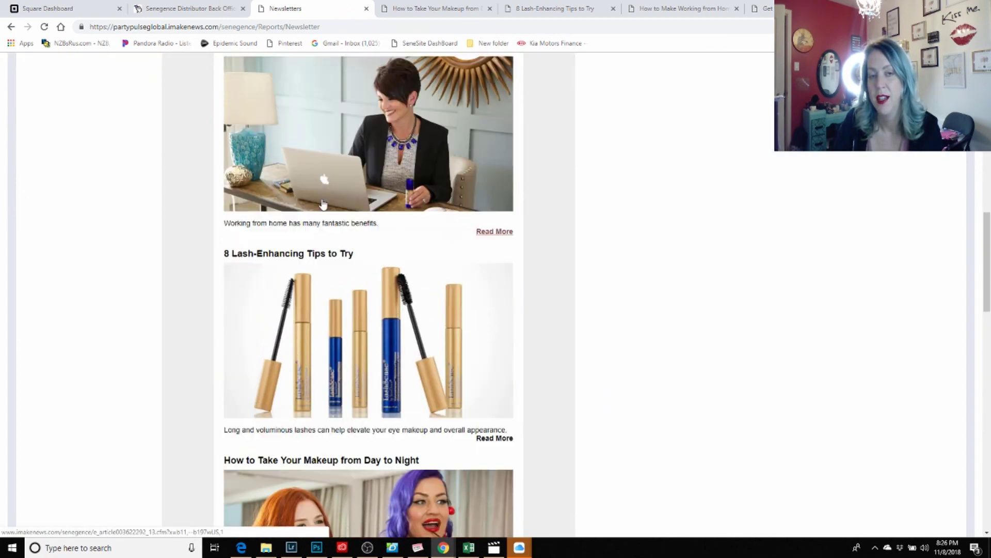
pyautogui.scroll(4, 306, 144)
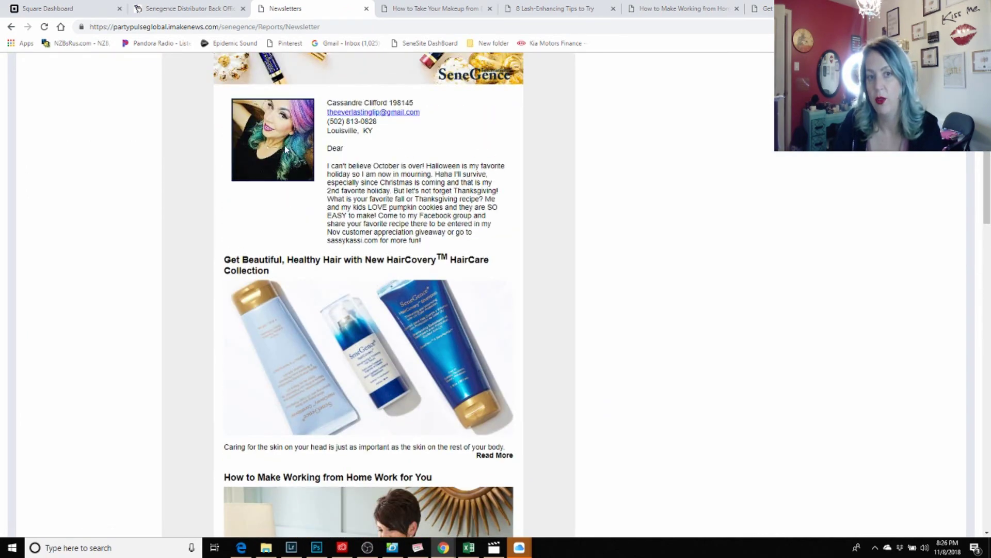